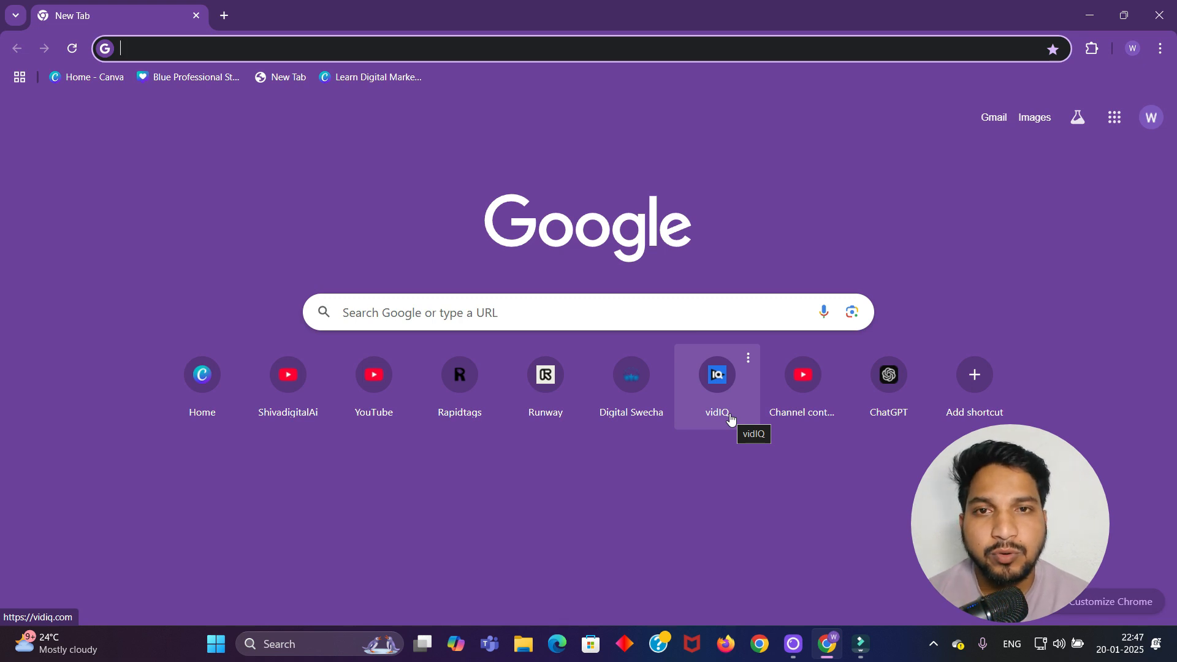
# Search Google for 'canva' and open the official Canva website
pyautogui.click(675, 312)
pyautogui.write('canva')
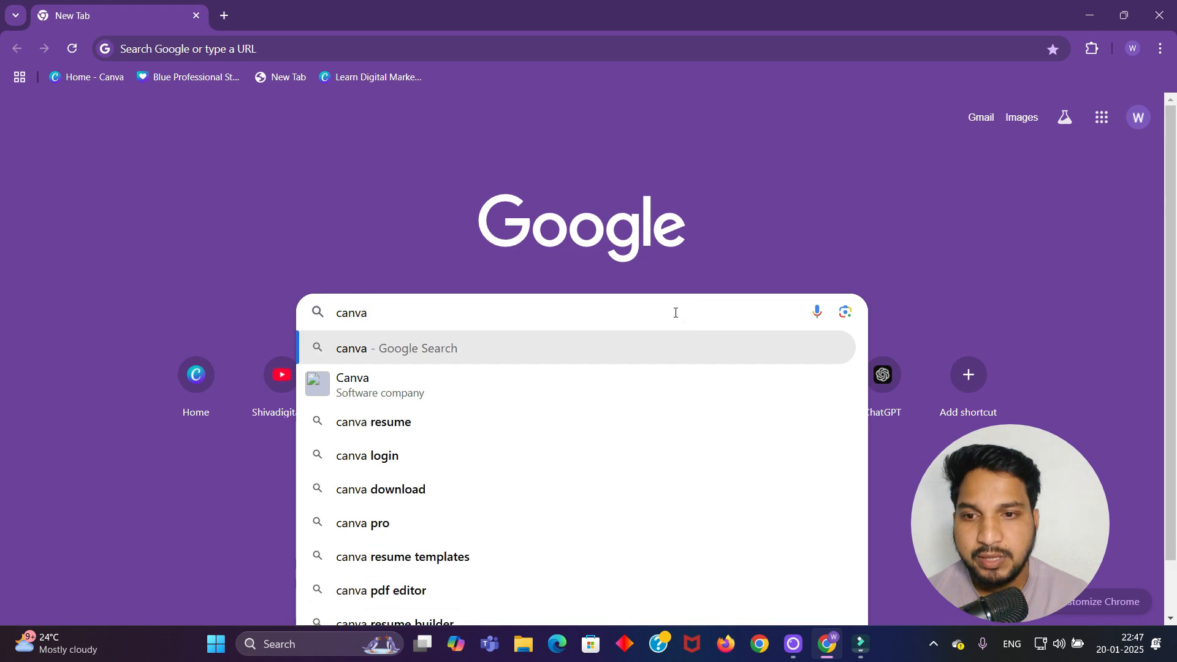
pyautogui.press('Return')
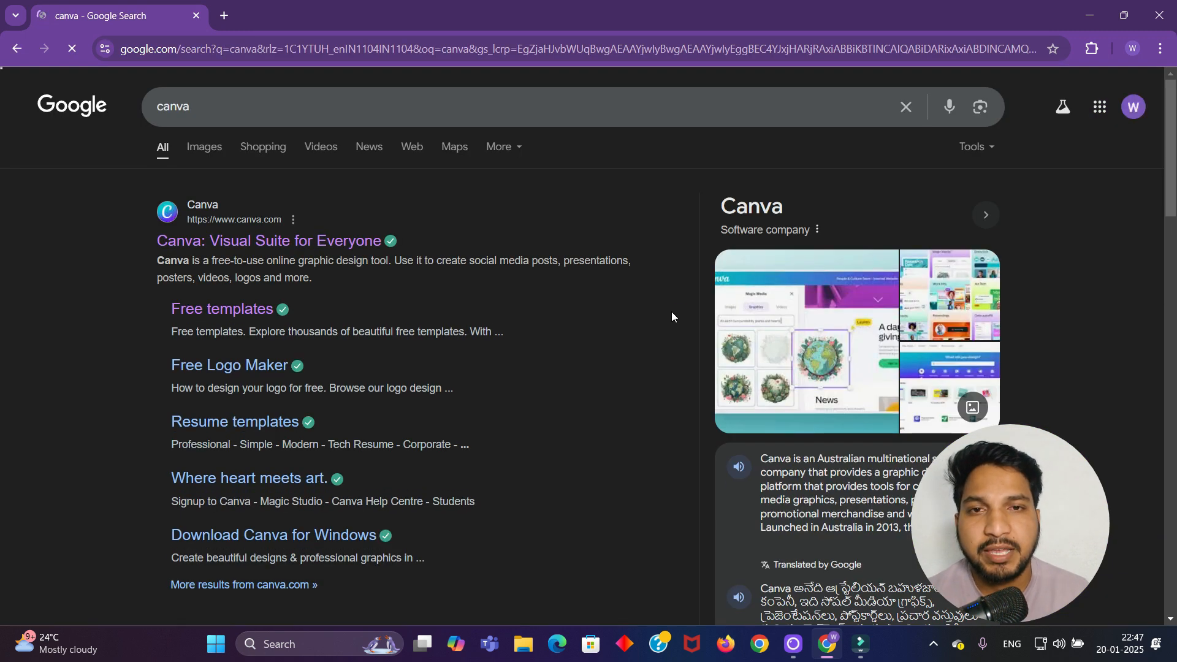
pyautogui.click(310, 241)
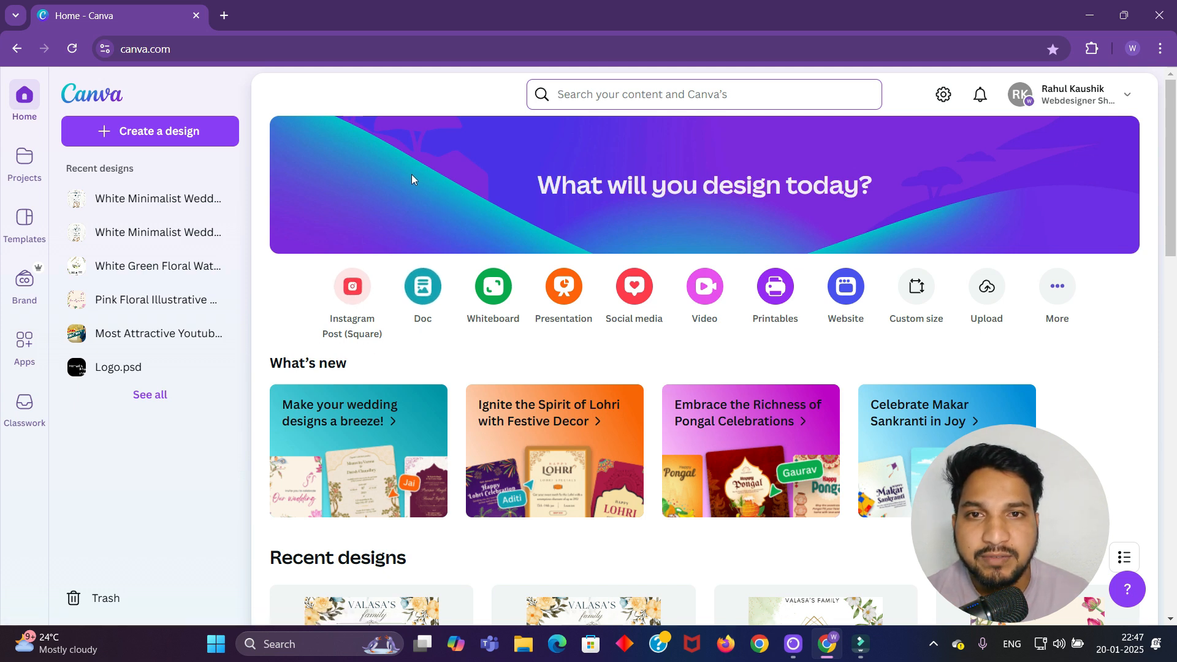
pyautogui.click(339, 94)
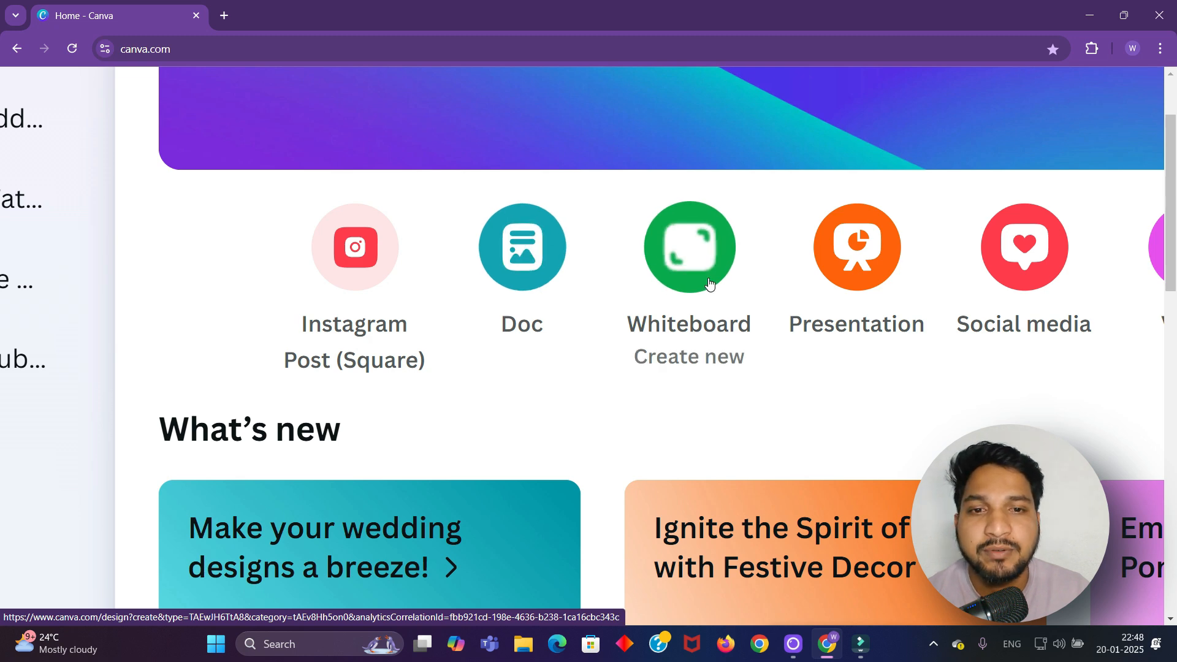
pyautogui.hscroll(3, 710, 282)
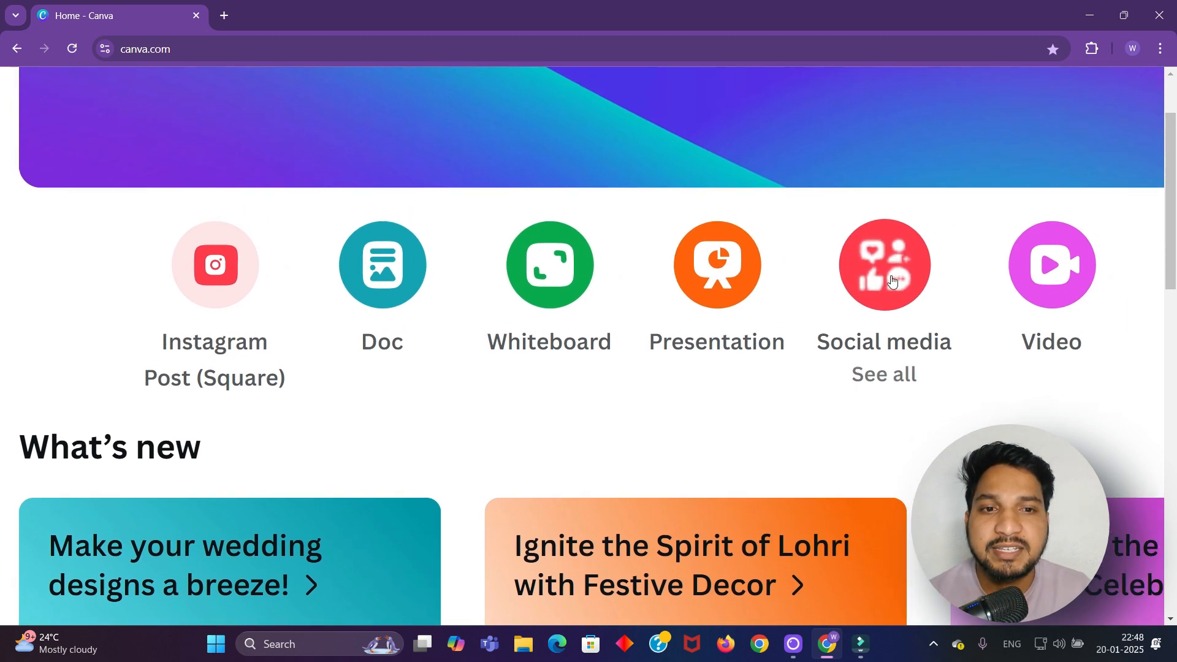
pyautogui.hscroll(1, 891, 281)
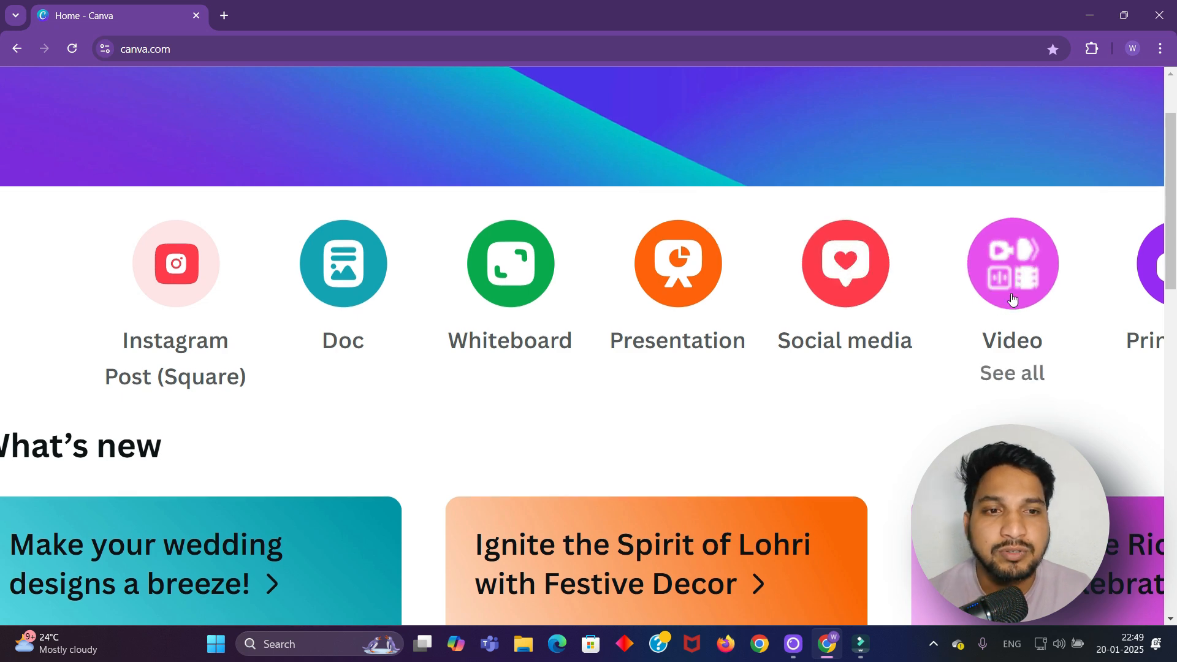
pyautogui.hscroll(1, 1008, 285)
pyautogui.hscroll(5, 1008, 285)
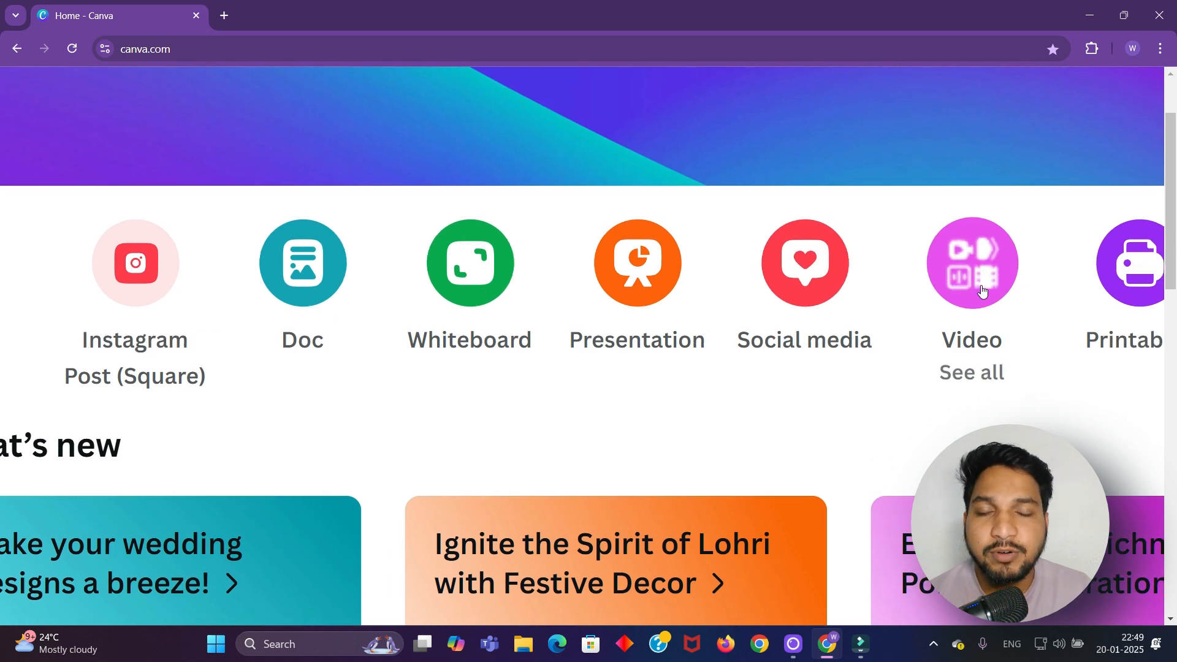
pyautogui.hscroll(4, 983, 336)
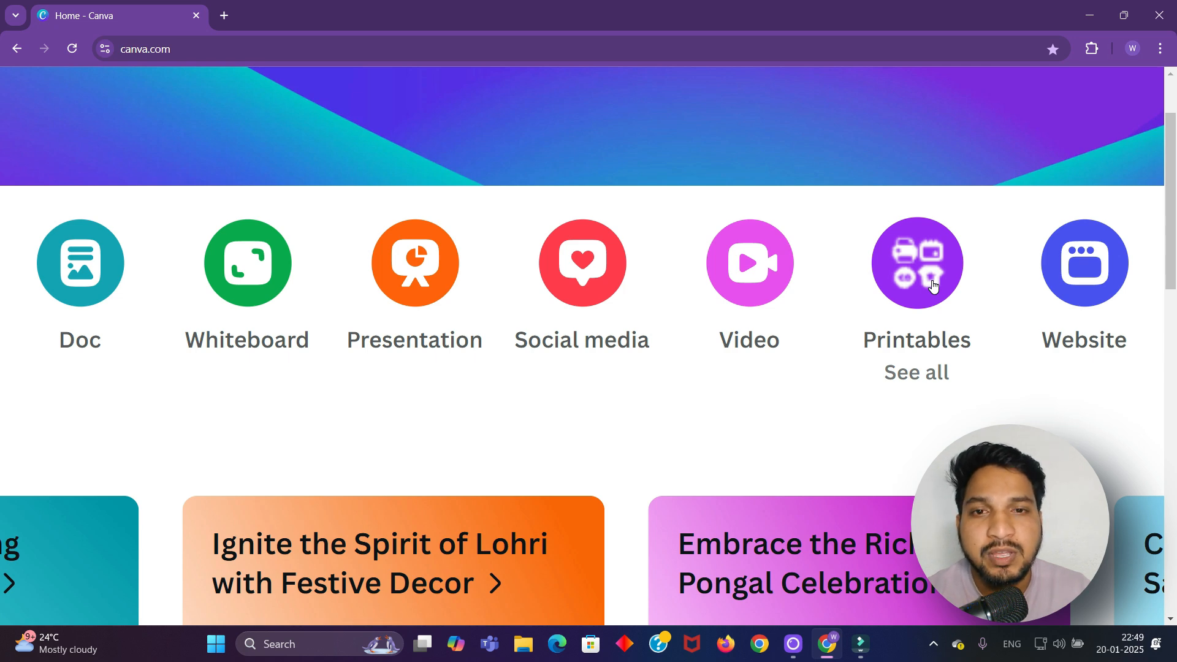
pyautogui.hscroll(3, 933, 285)
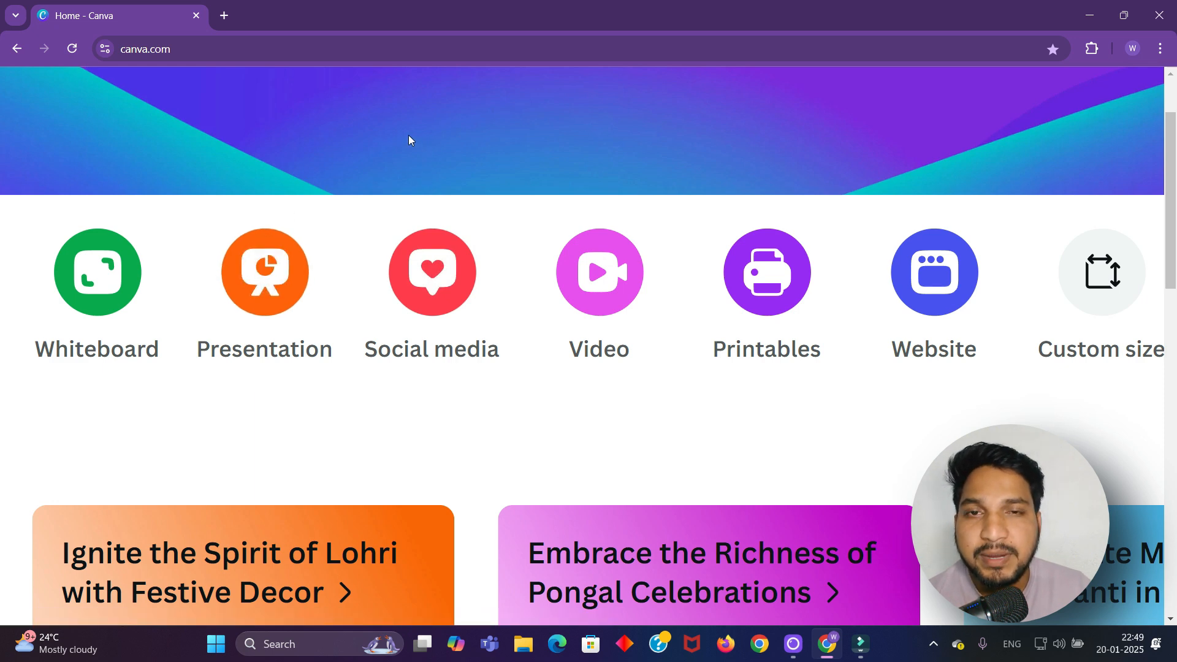
pyautogui.keyDown('ctrl'); pyautogui.scroll(-5, 403, 154); pyautogui.keyUp('ctrl')
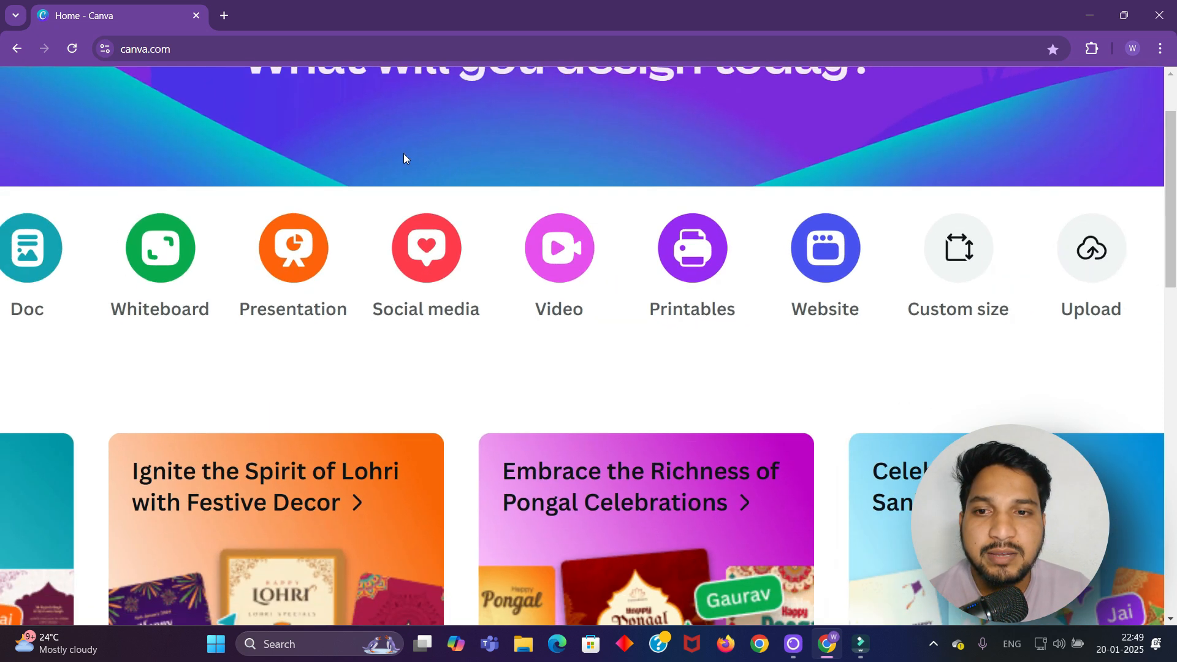
pyautogui.keyDown('ctrl'); pyautogui.scroll(-1, 398, 157); pyautogui.keyUp('ctrl')
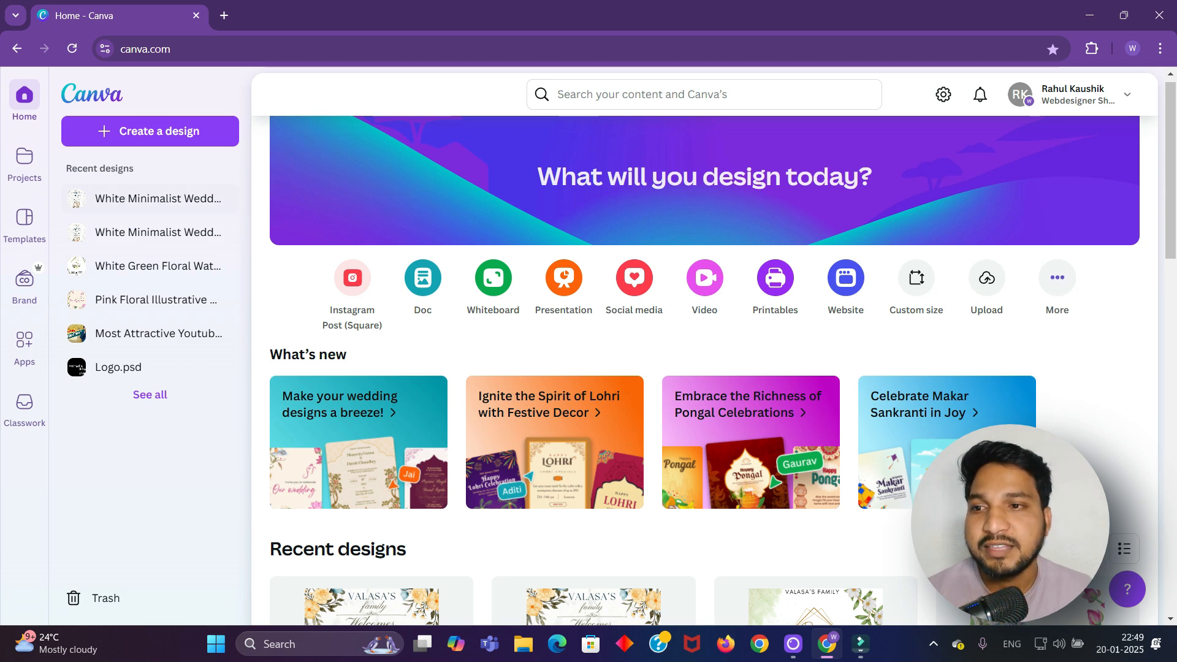
pyautogui.scroll(5, 25, 156)
pyautogui.scroll(5, 8, 157)
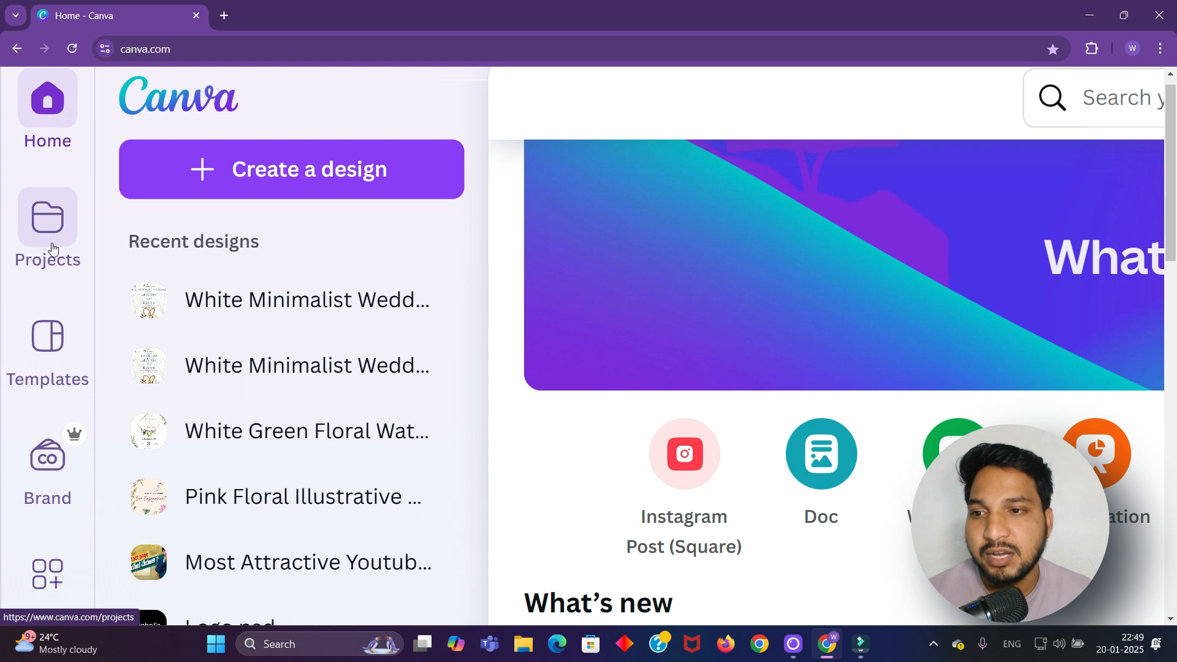
pyautogui.scroll(-2, 52, 249)
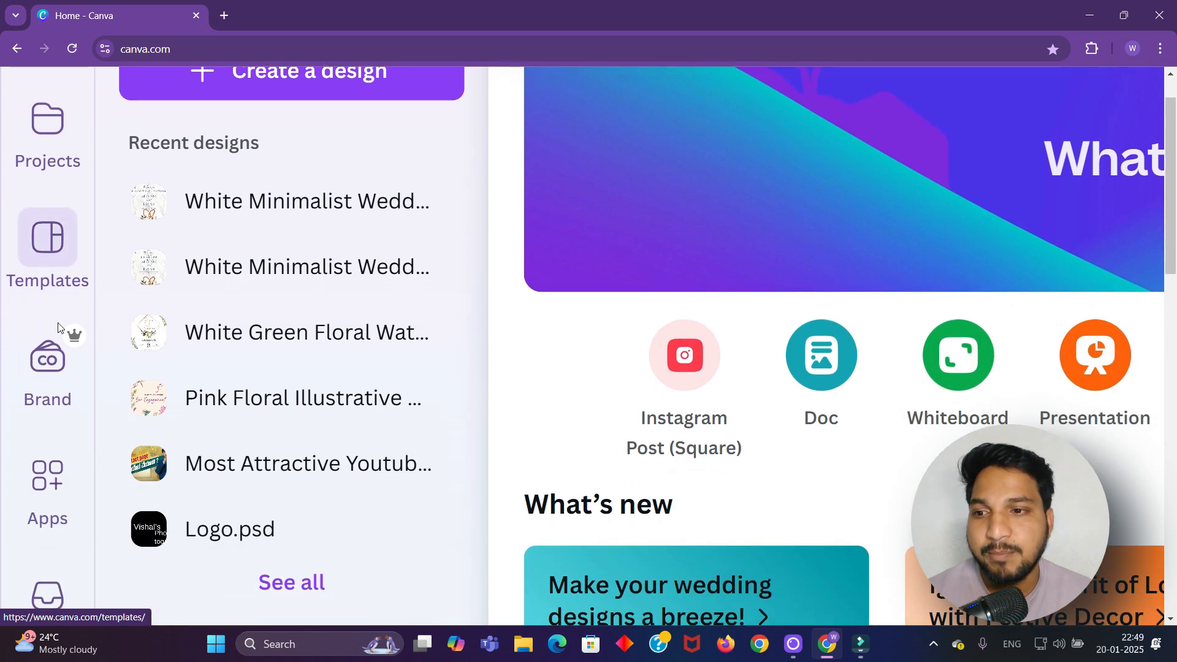
pyautogui.scroll(-1, 58, 343)
pyautogui.scroll(-2, 58, 365)
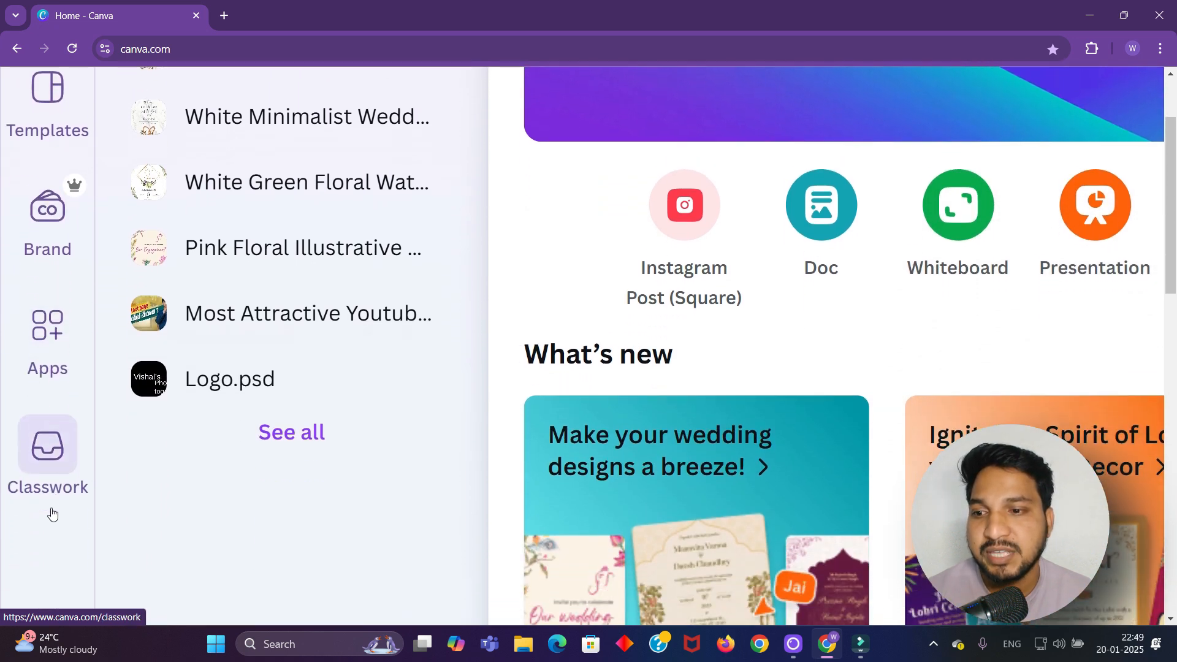
pyautogui.scroll(1, 54, 490)
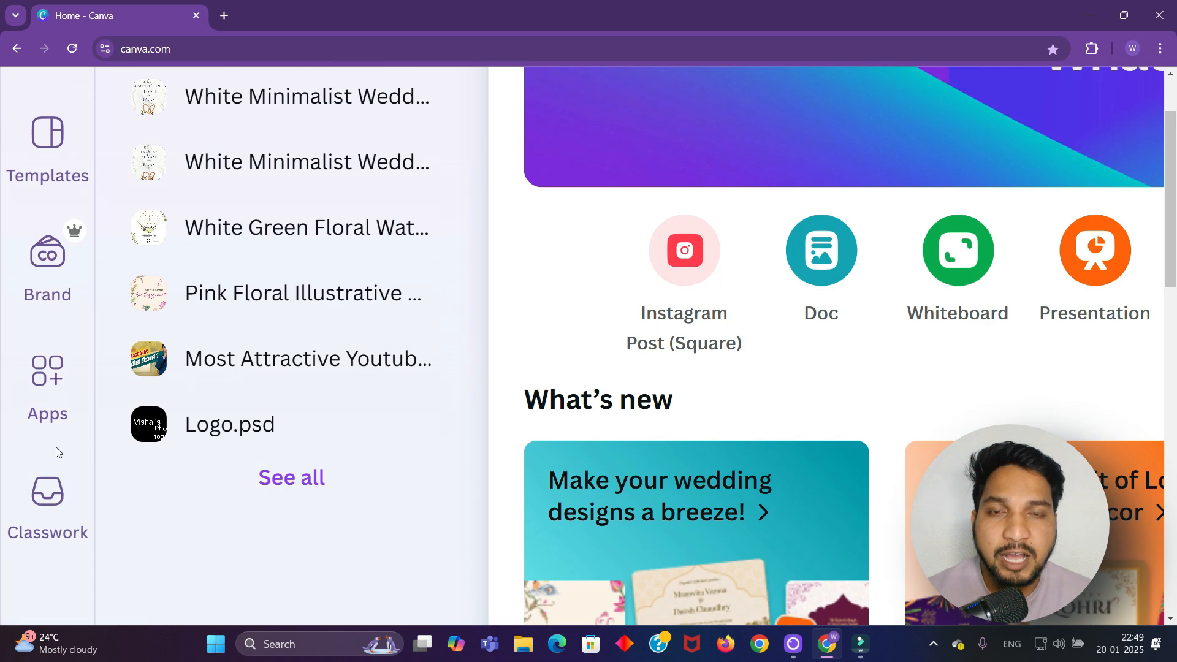
pyautogui.scroll(2, 56, 435)
pyautogui.scroll(2, 57, 434)
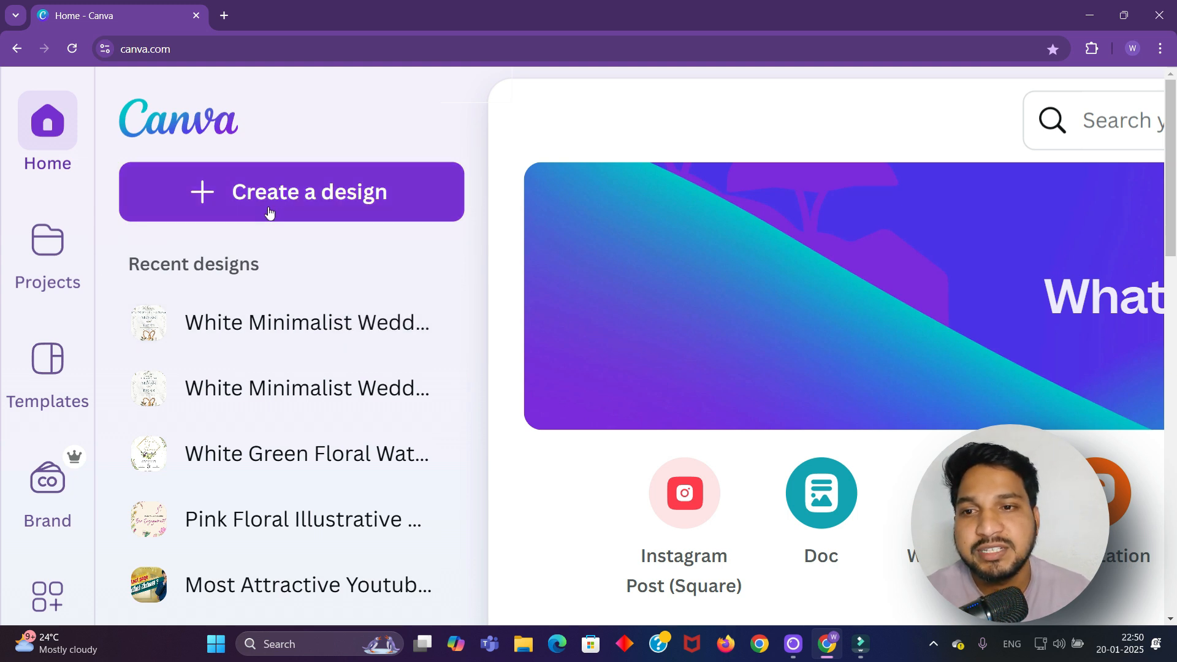
# Open the Create a design panel and browse the design types and suggested templates
pyautogui.click(298, 205)
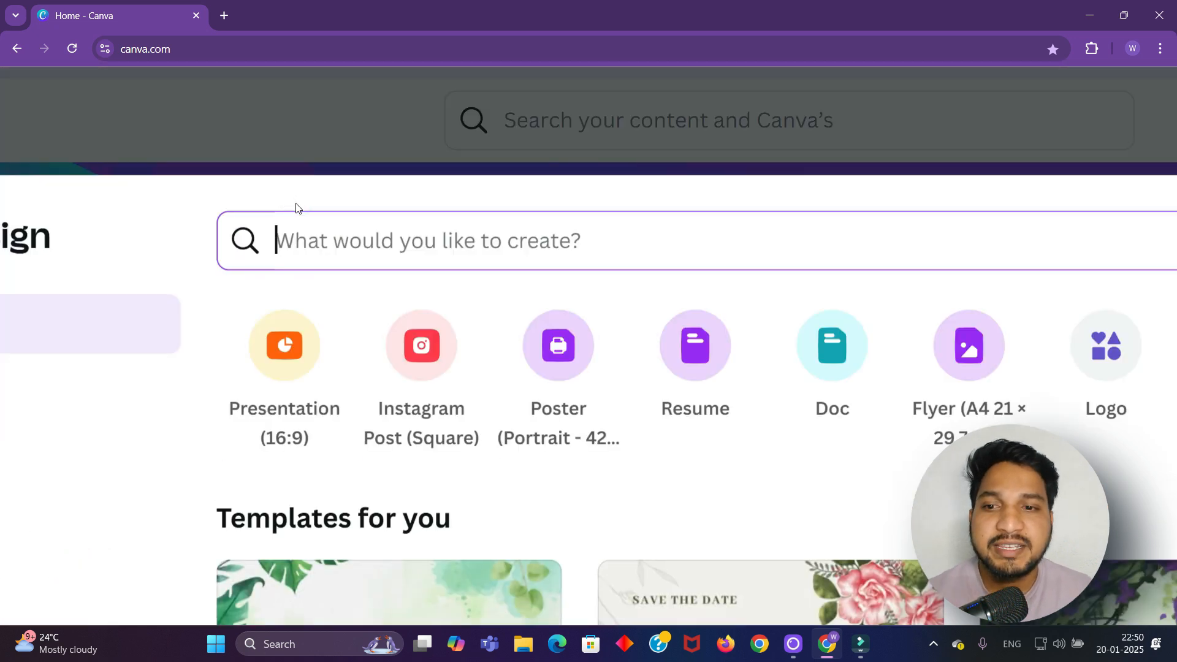
pyautogui.scroll(-2, 296, 202)
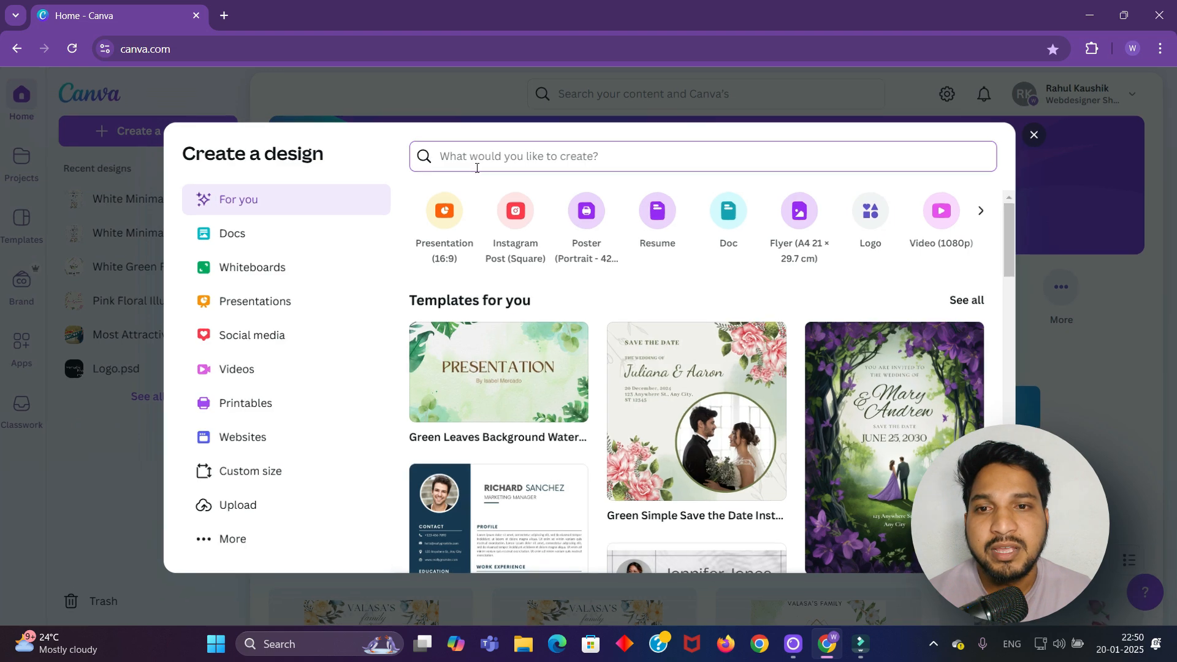
pyautogui.scroll(5, 486, 166)
pyautogui.scroll(2, 656, 153)
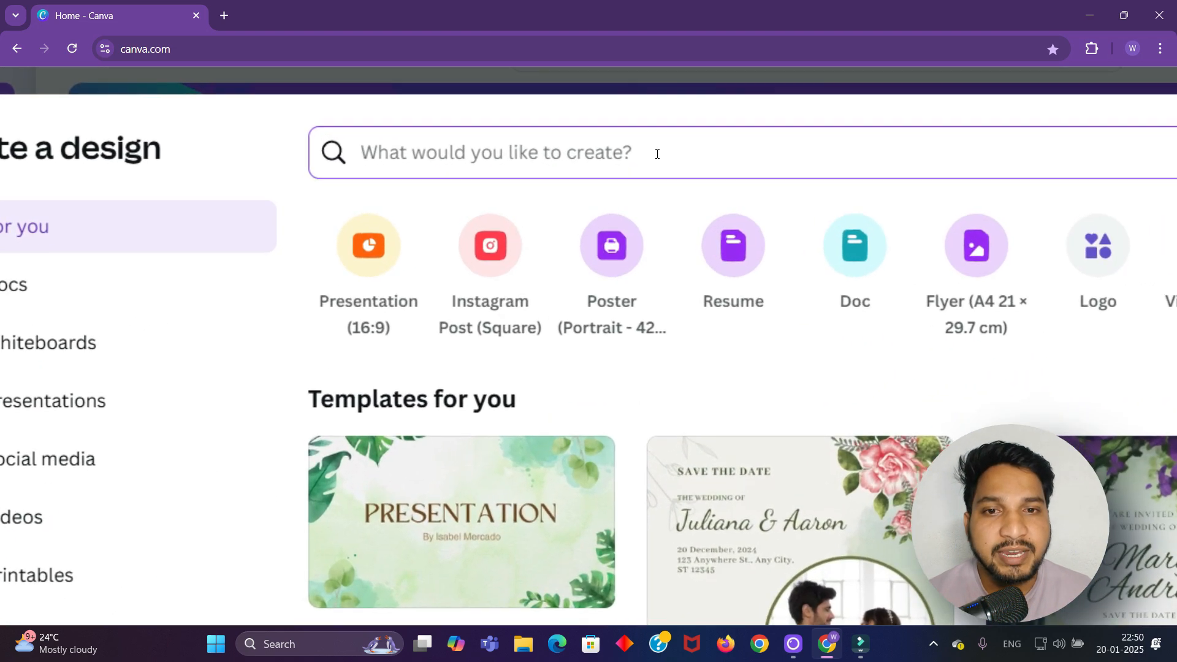
pyautogui.scroll(-5, 590, 159)
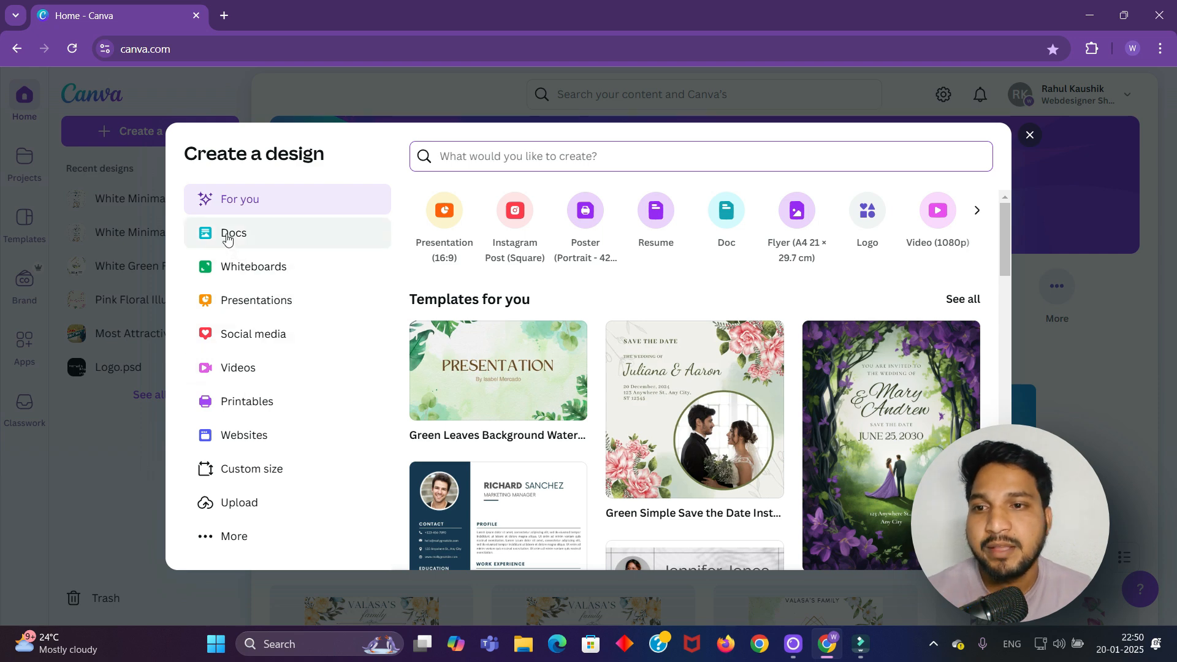
pyautogui.scroll(5, 224, 236)
pyautogui.scroll(-2, 224, 239)
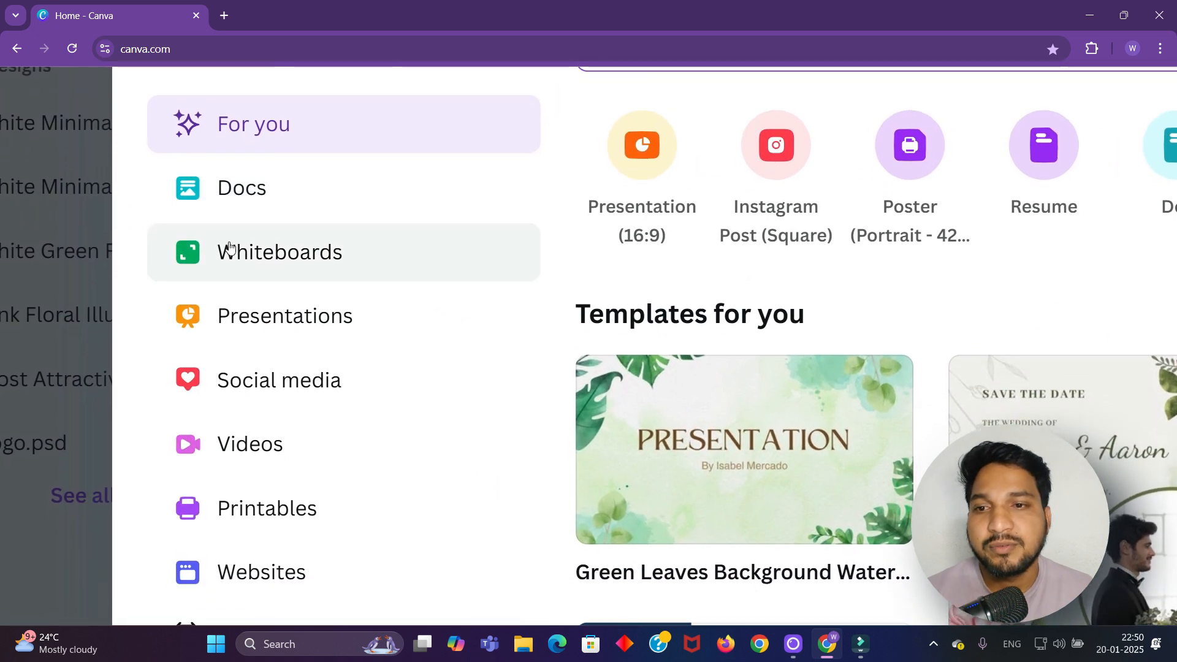
pyautogui.scroll(-1, 234, 306)
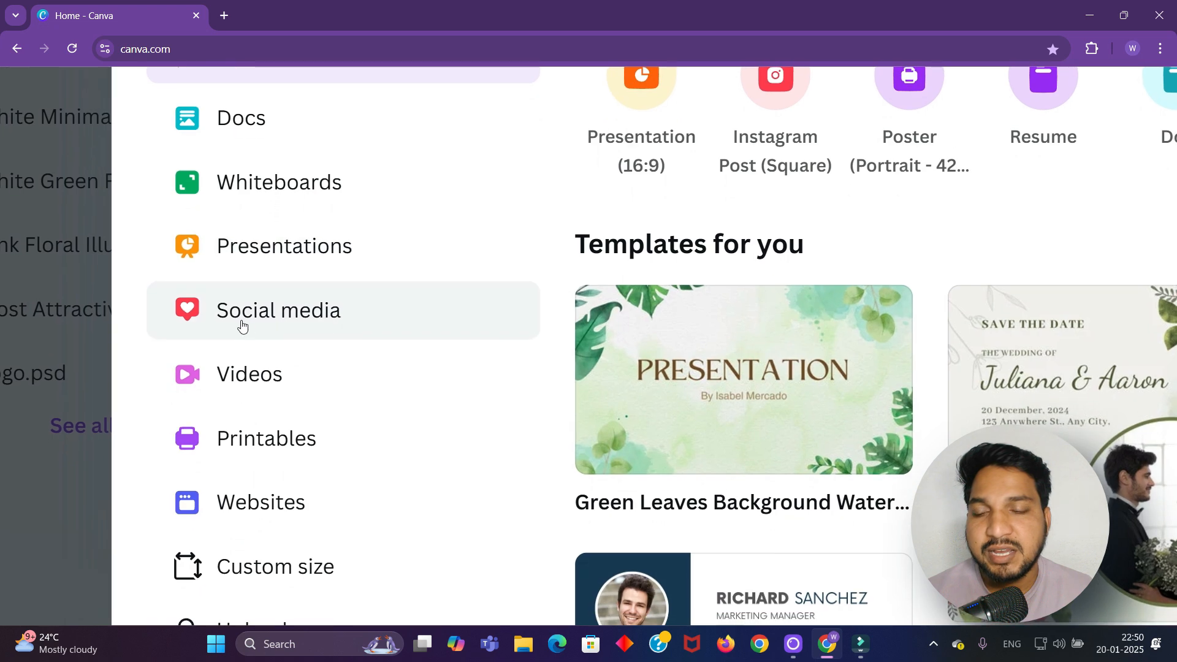
pyautogui.scroll(-2, 274, 350)
pyautogui.scroll(-1, 384, 360)
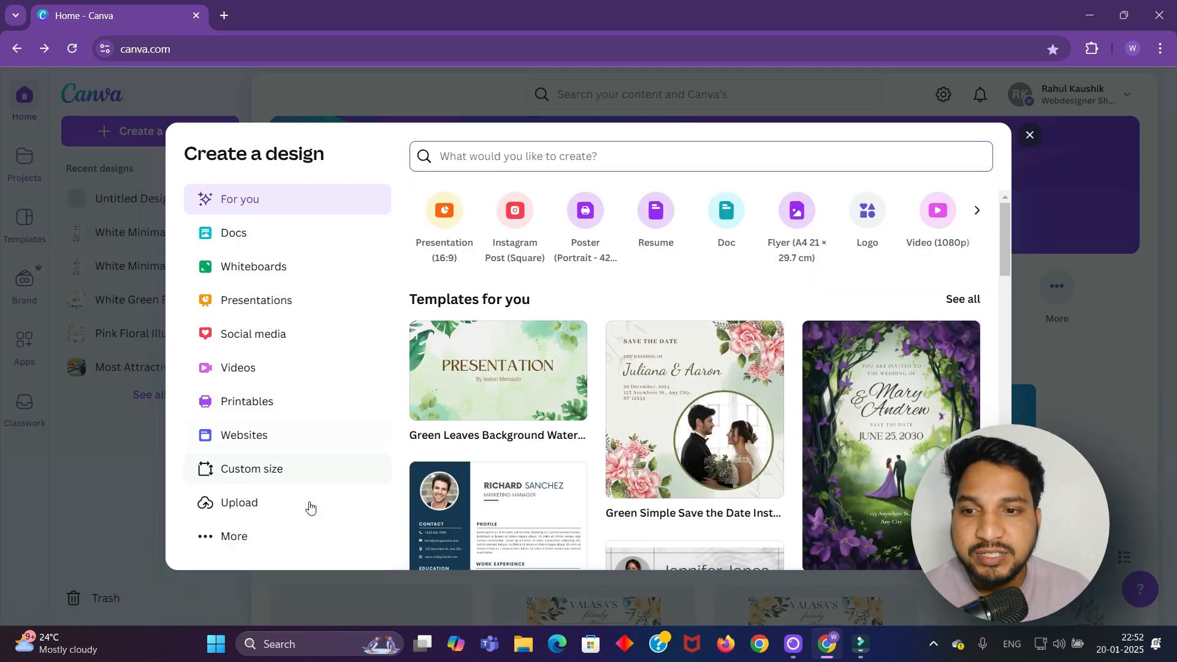
# Create a blank Instagram Post (Square) design and view the suggested templates
pyautogui.click(520, 219)
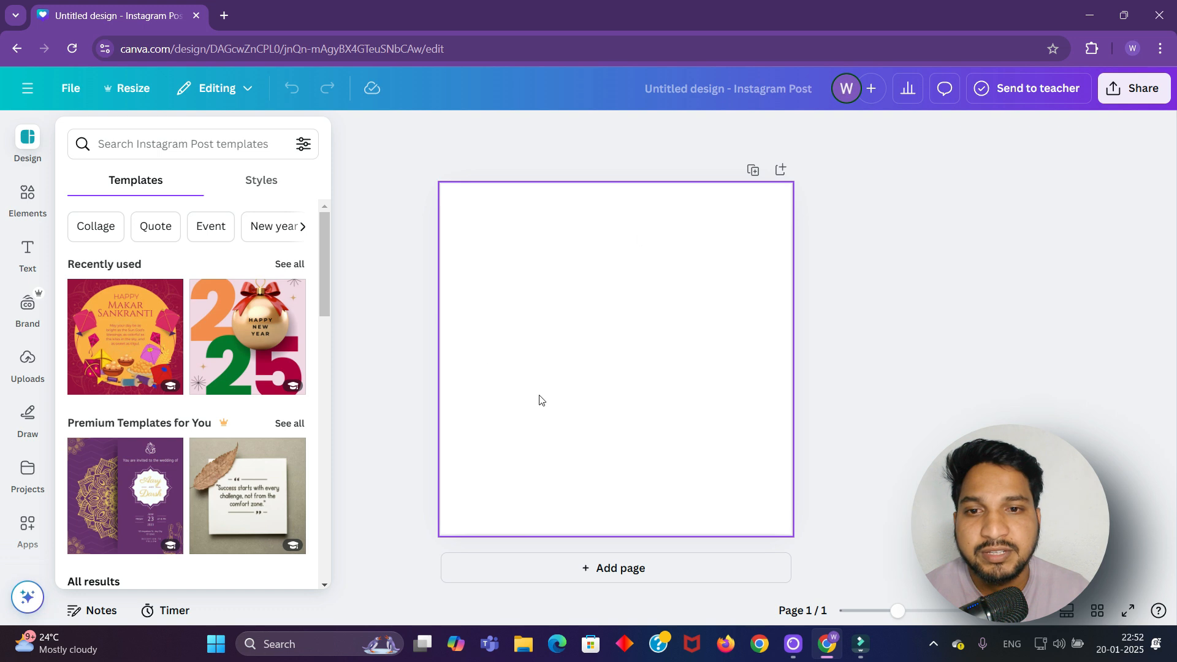
pyautogui.click(553, 389)
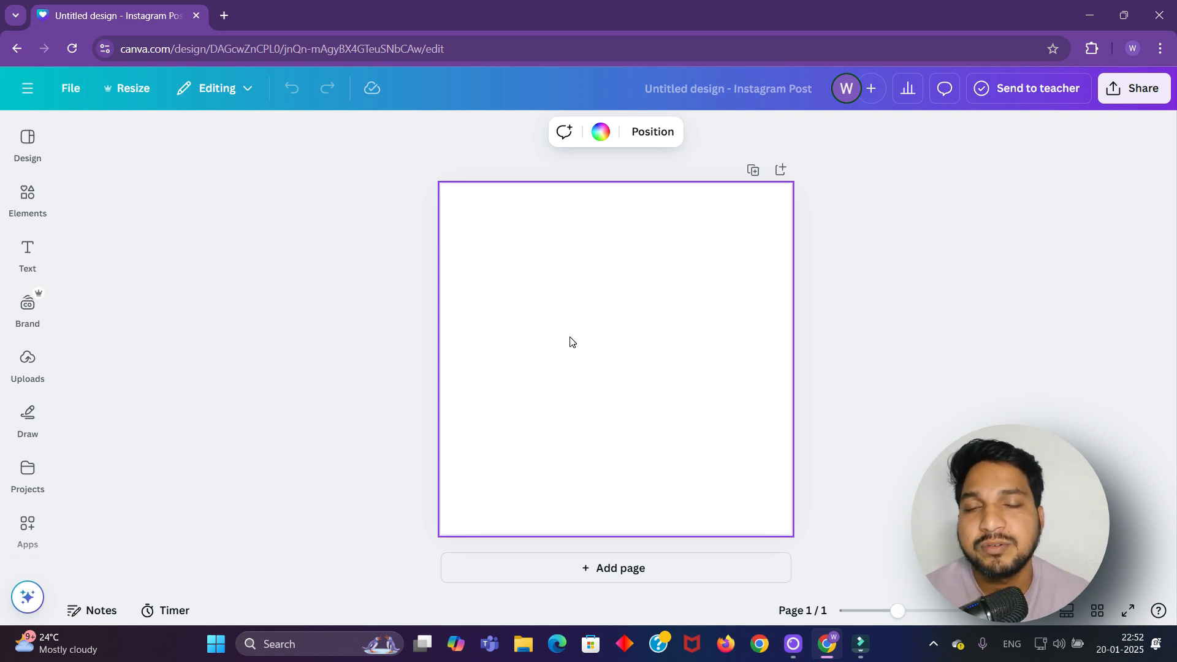
pyautogui.click(28, 144)
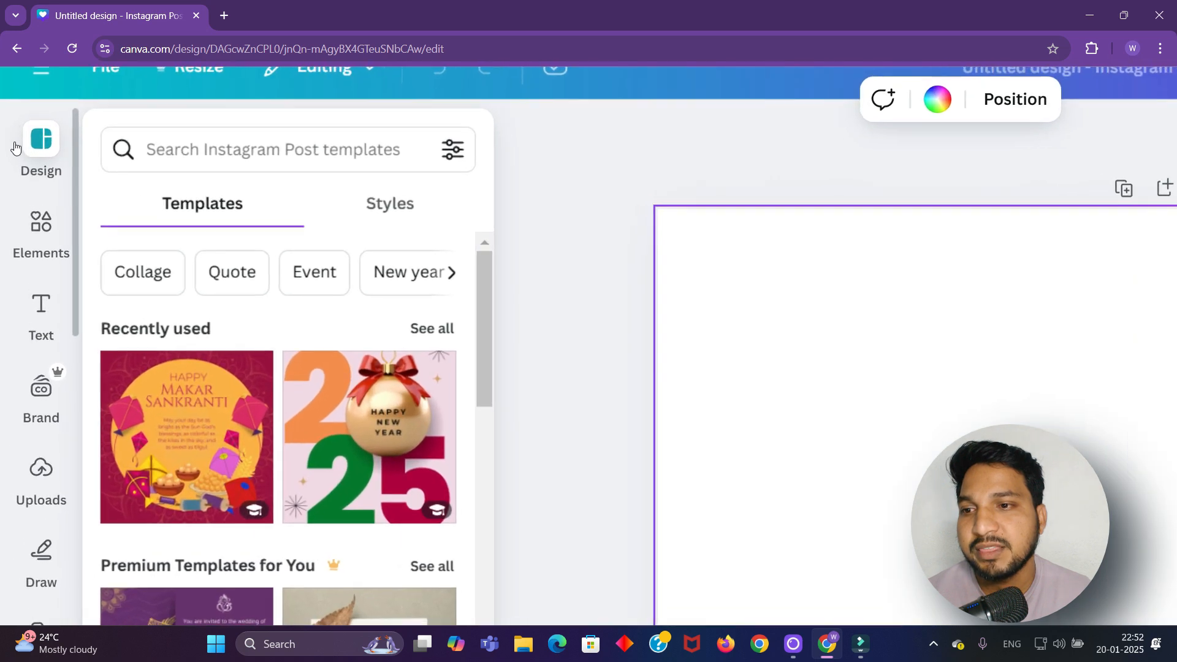
# Browse the Elements, Uploads, Text and Brand panels, then focus the Instagram Post template search
pyautogui.click(27, 210)
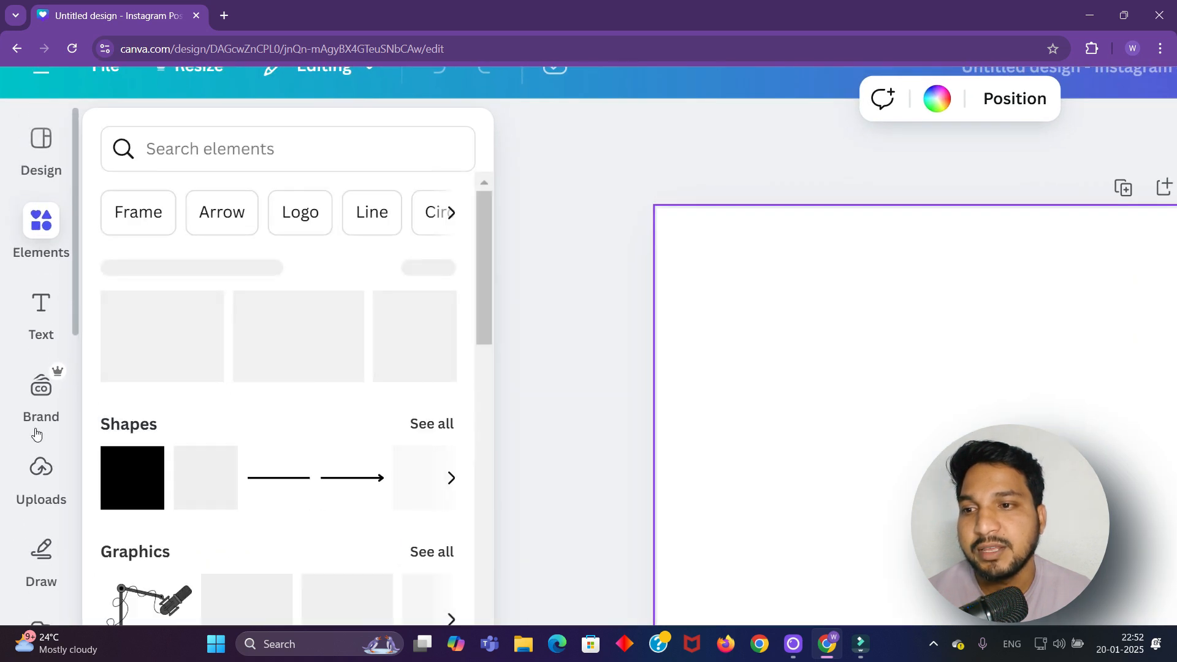
pyautogui.click(41, 475)
pyautogui.click(52, 337)
pyautogui.click(52, 399)
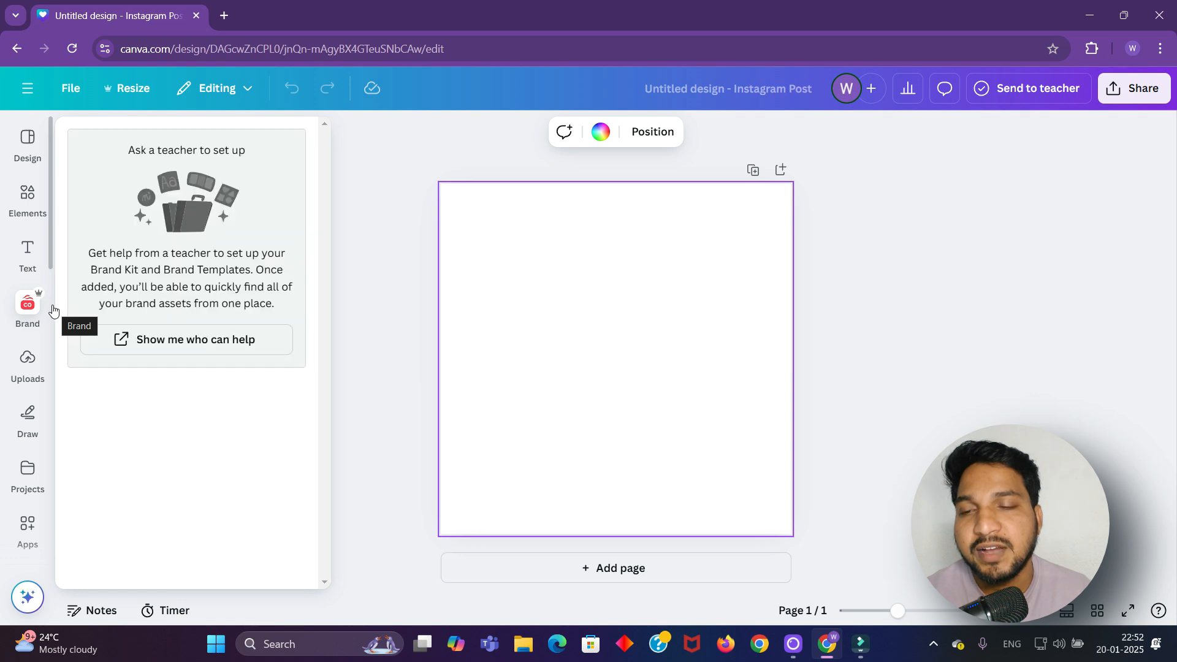
pyautogui.click(8, 155)
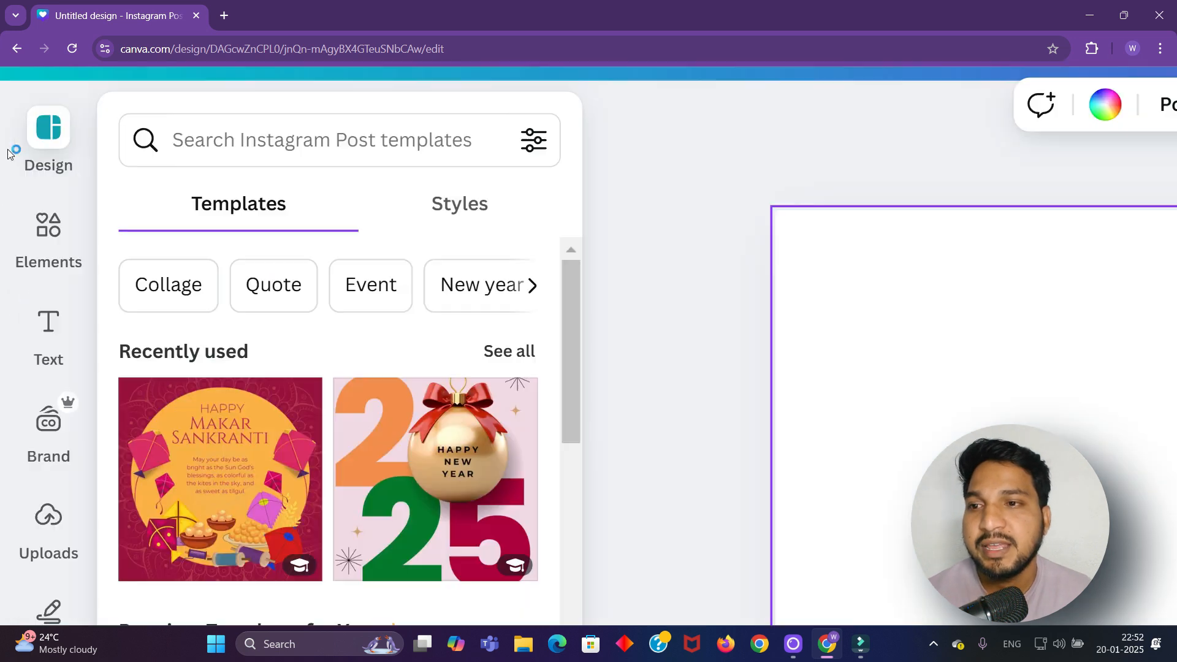
pyautogui.click(15, 155)
pyautogui.click(24, 154)
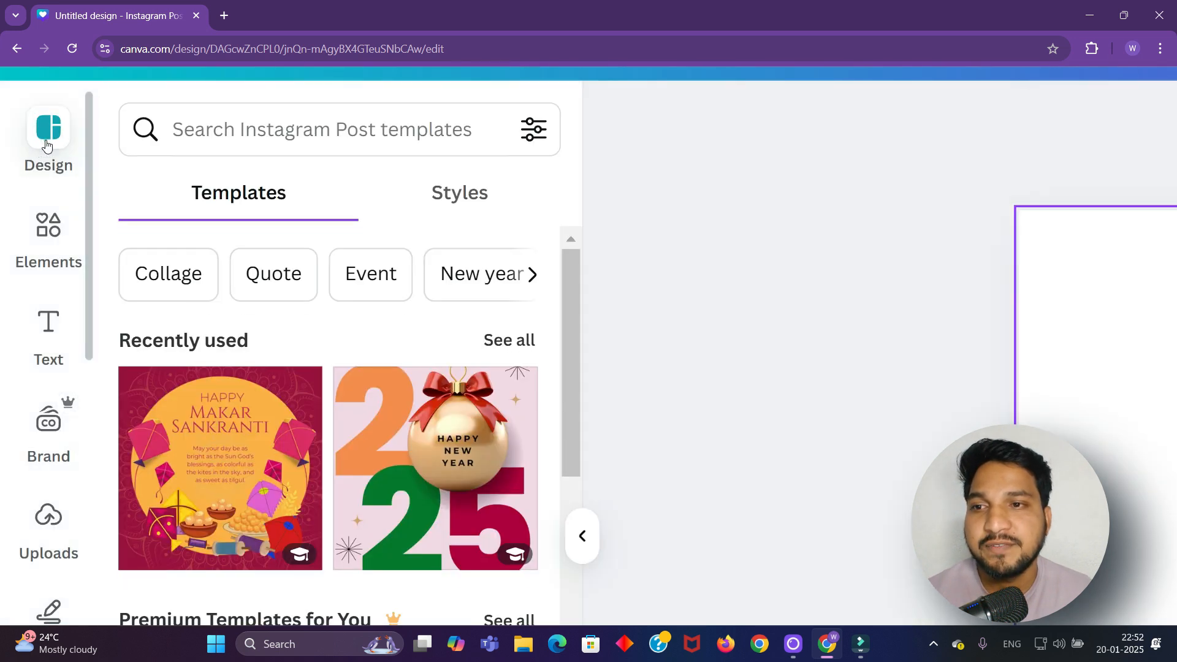
pyautogui.click(309, 143)
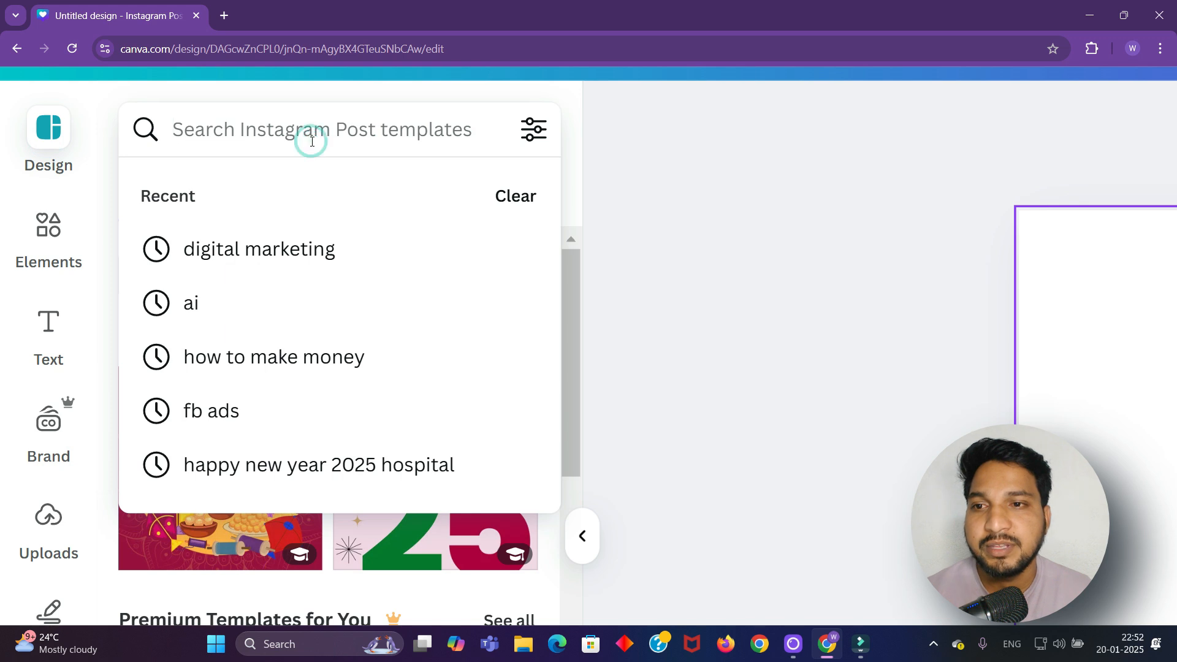
# Rerun the 'digital marketing' search and apply the orange 'Grow Your Business With Us' template
pyautogui.click(289, 245)
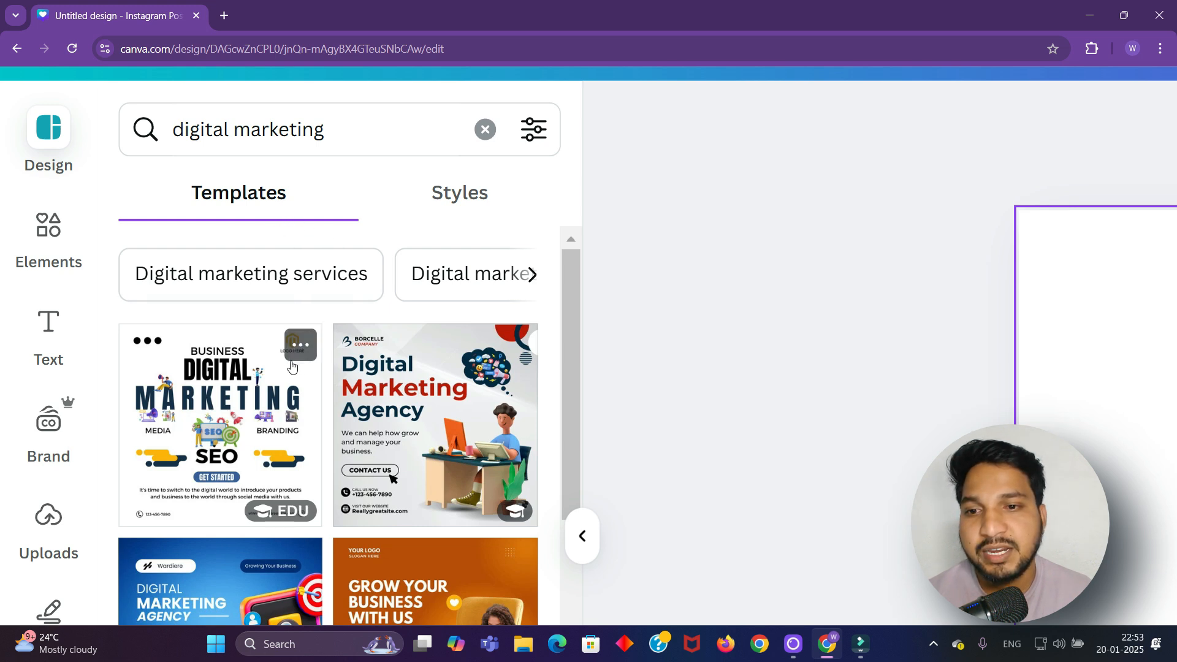
pyautogui.scroll(-2, 288, 325)
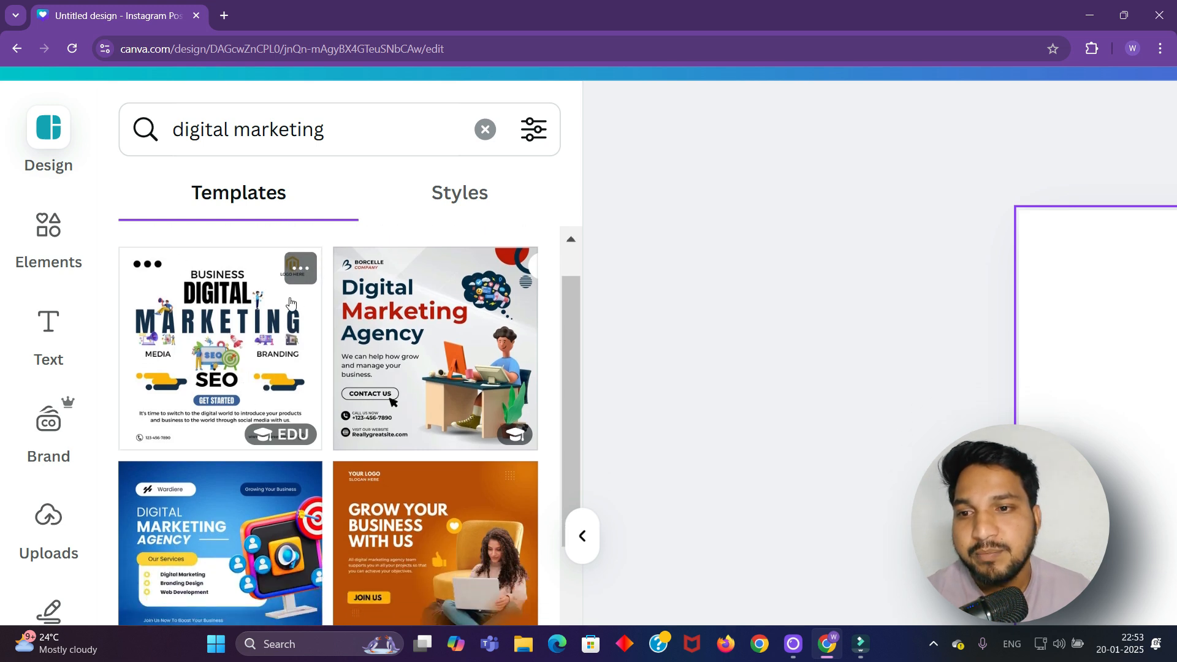
pyautogui.scroll(-4, 408, 374)
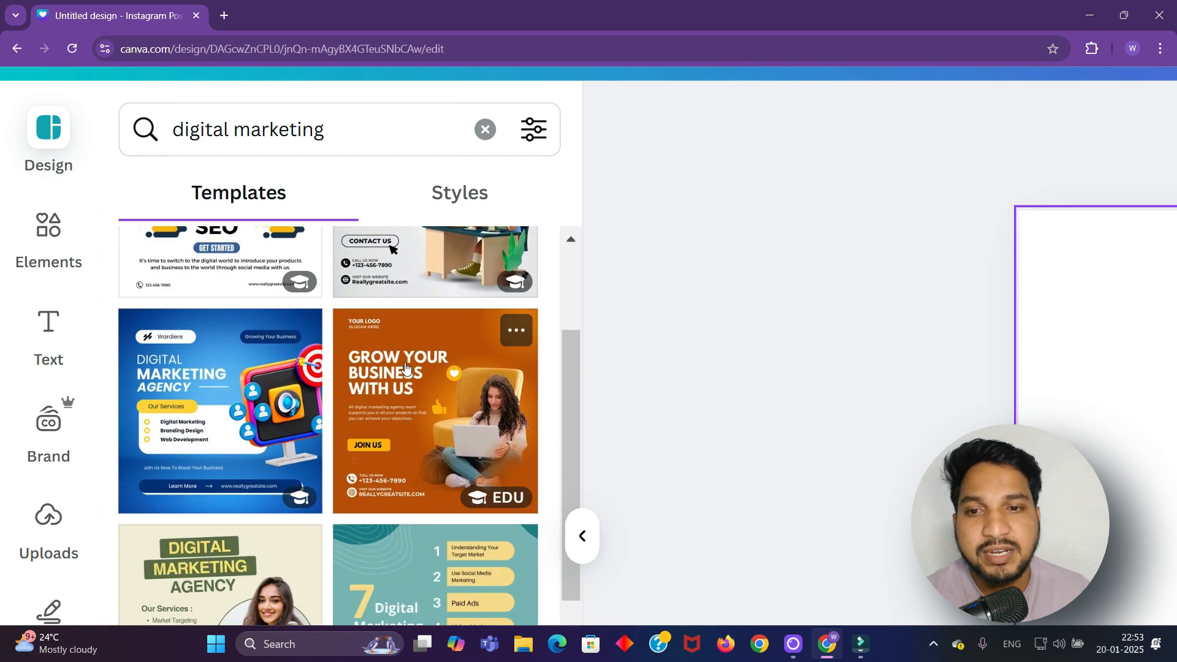
pyautogui.scroll(-12, 403, 378)
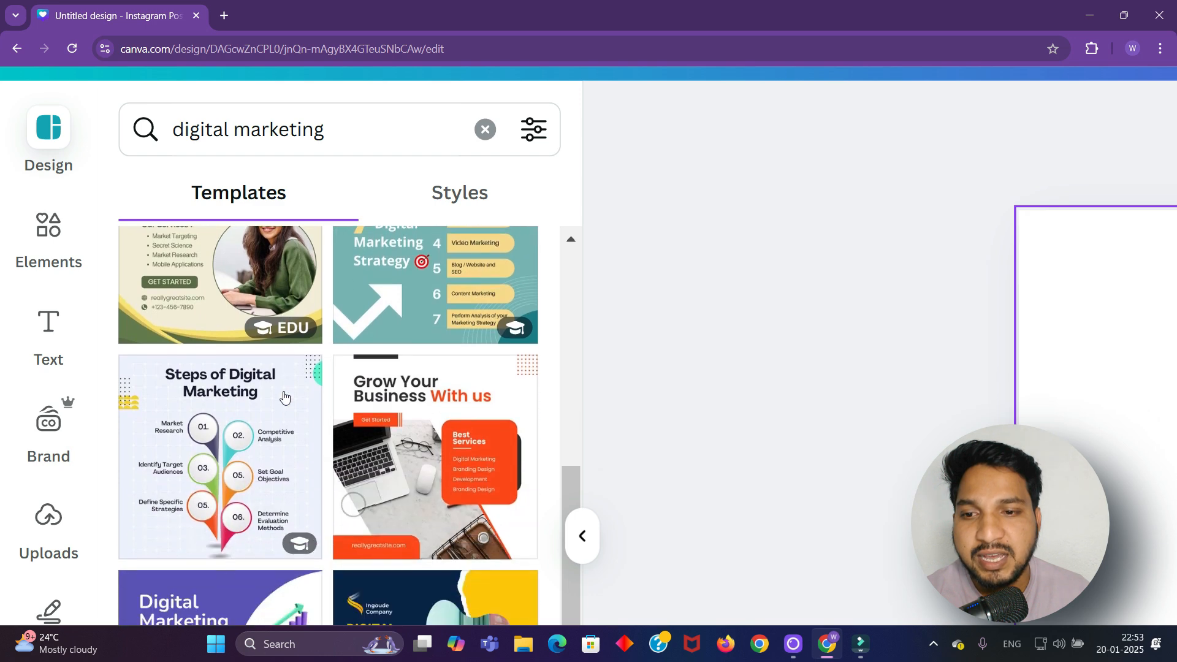
pyautogui.scroll(-3, 283, 395)
pyautogui.scroll(10, 283, 395)
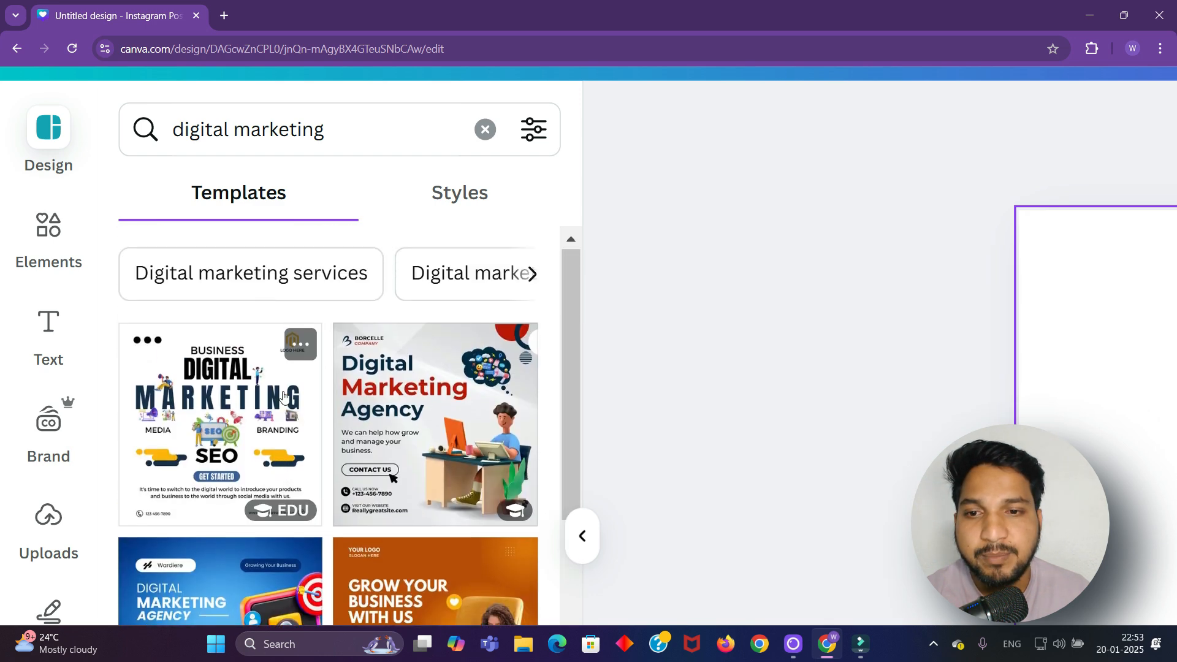
pyautogui.scroll(-4, 283, 396)
pyautogui.click(407, 438)
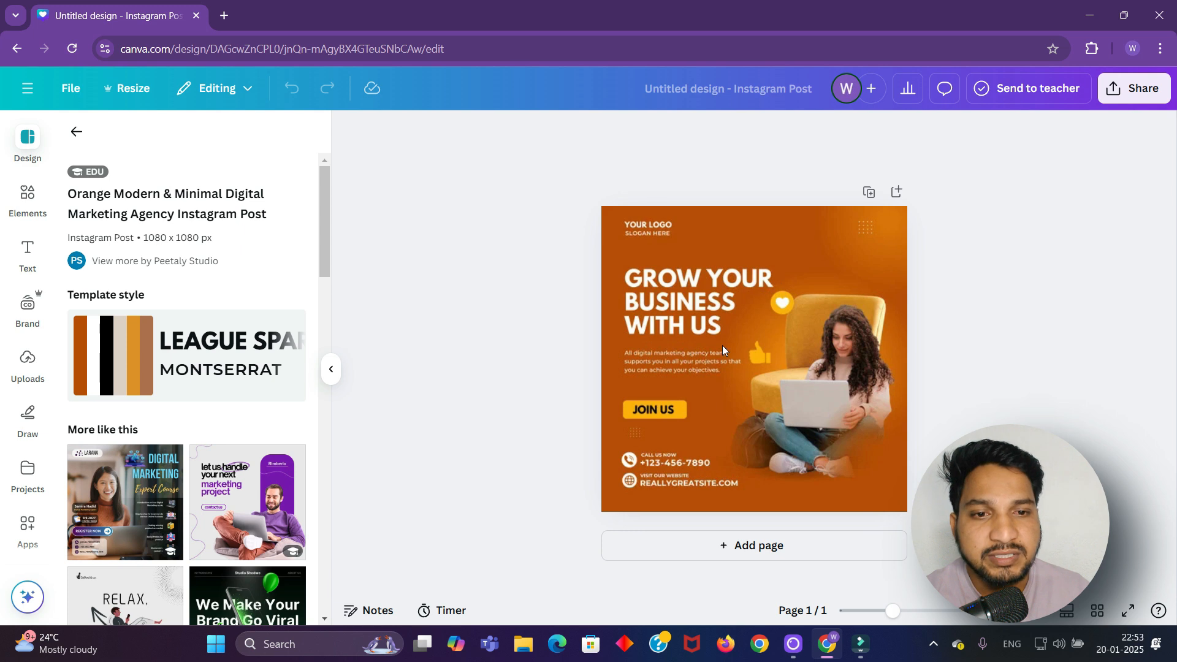
# Delete the woman-with-laptop photo and the YOUR LOGO and SLOGAN HERE text
pyautogui.click(859, 395)
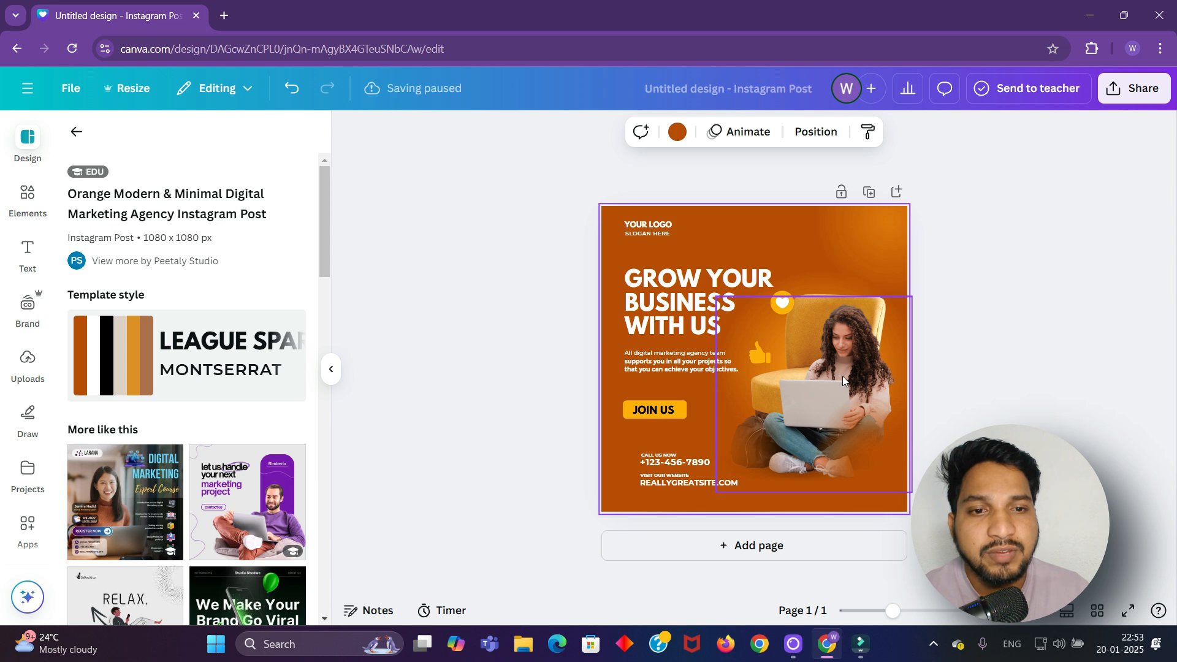
pyautogui.moveTo(842, 383); pyautogui.dragTo(880, 366)
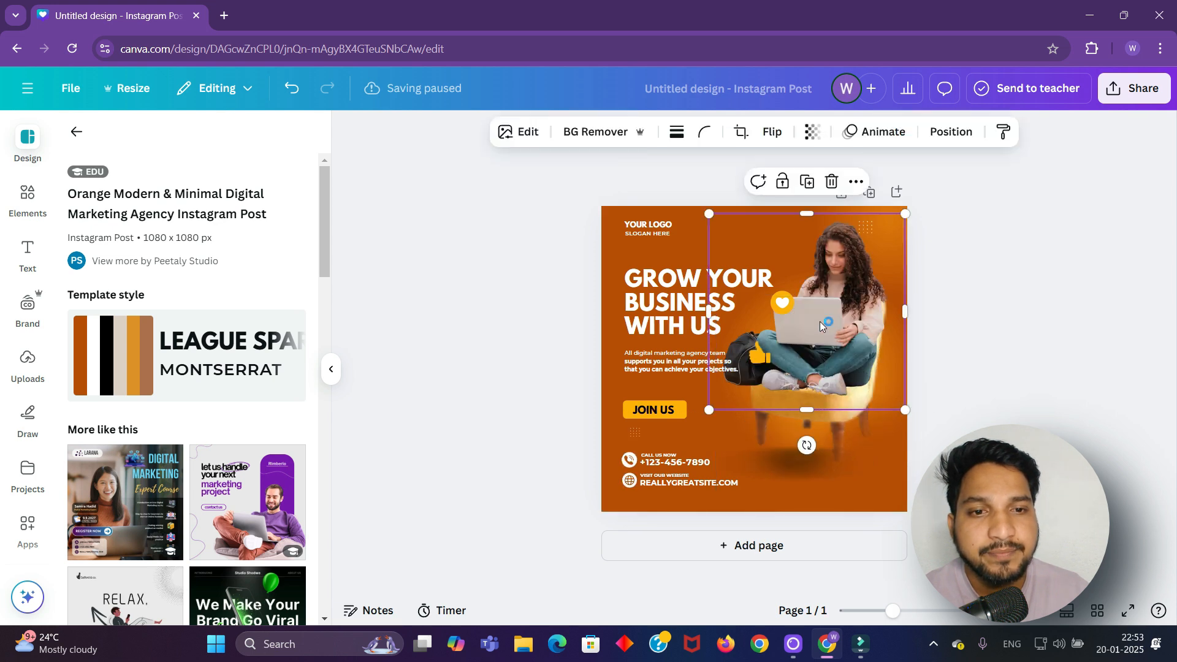
pyautogui.click(831, 179)
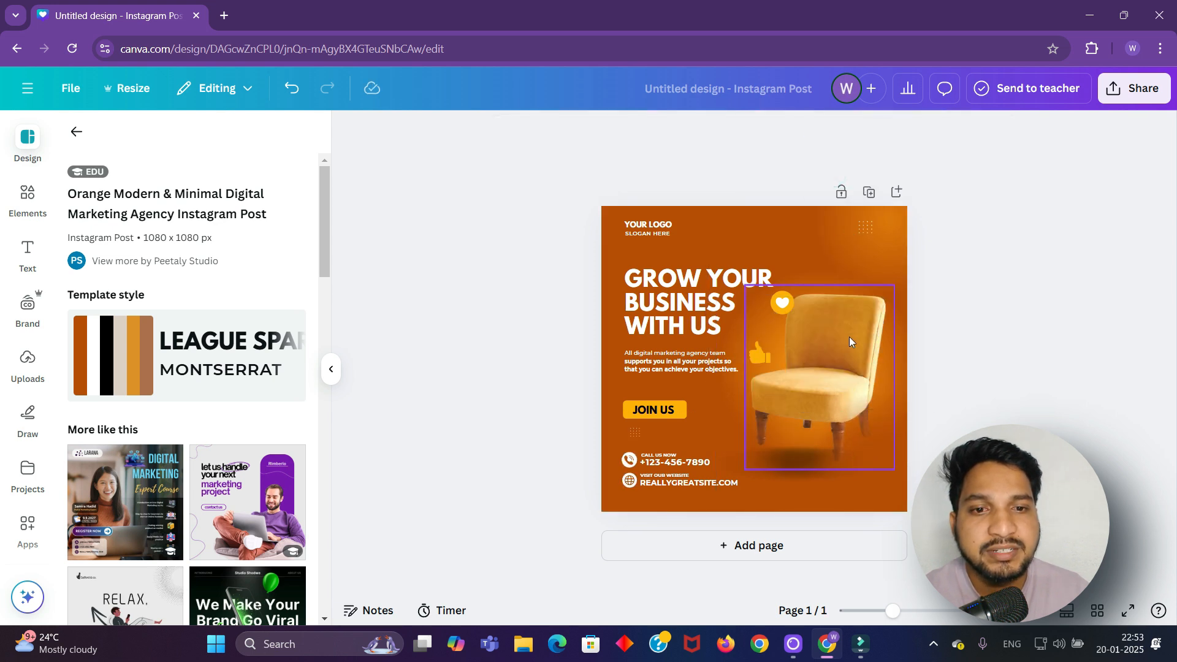
pyautogui.click(653, 225)
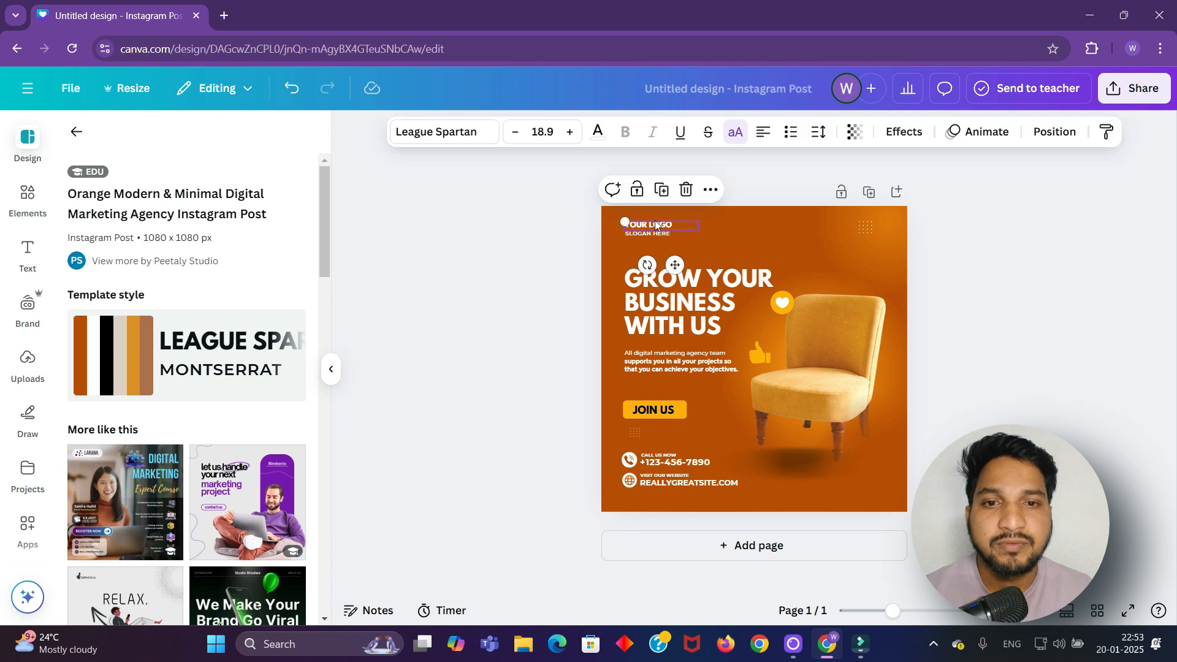
pyautogui.click(685, 192)
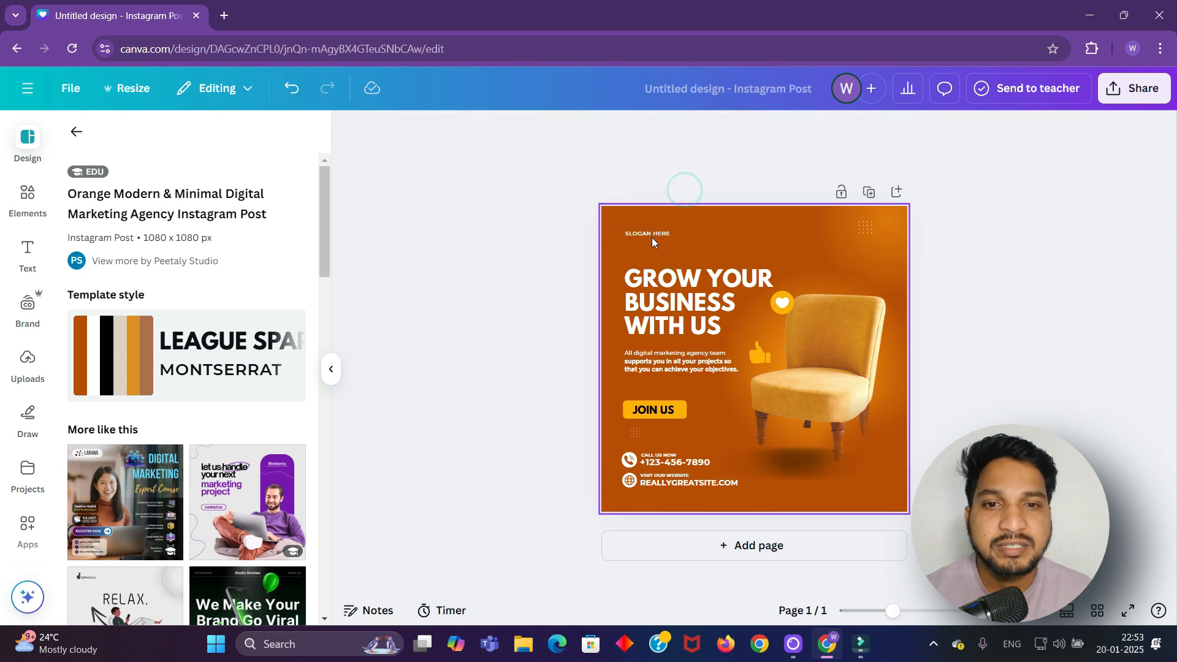
pyautogui.click(653, 234)
pyautogui.click(685, 199)
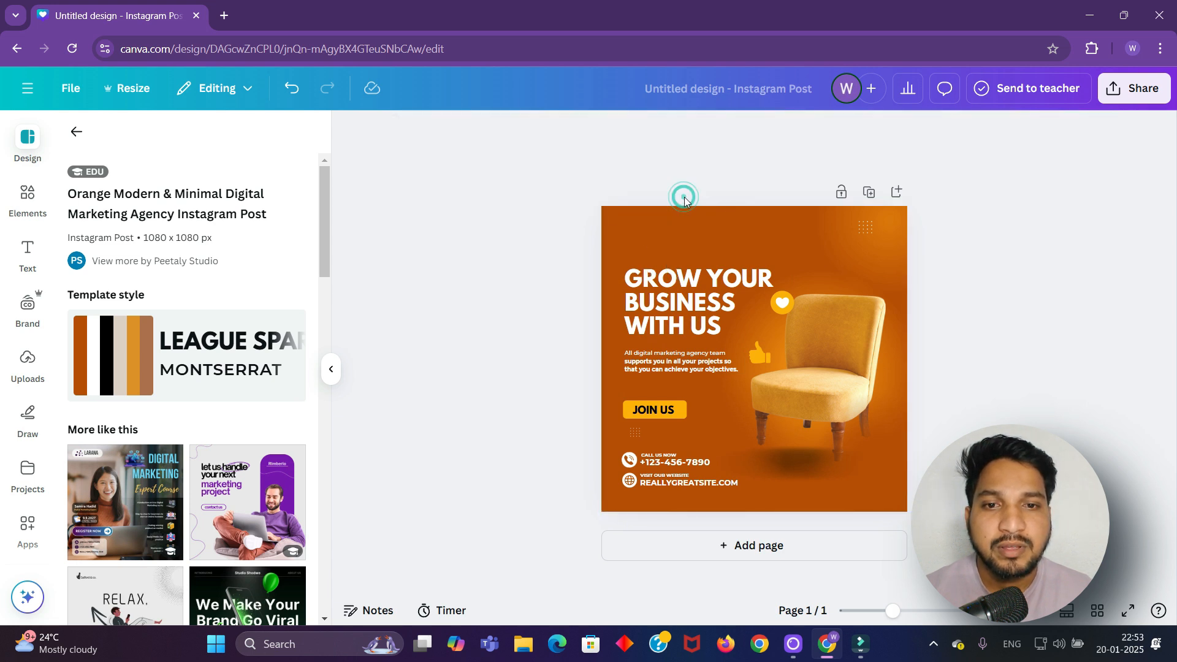
# Delete the yellow armchair image and show the uploaded images
pyautogui.click(811, 347)
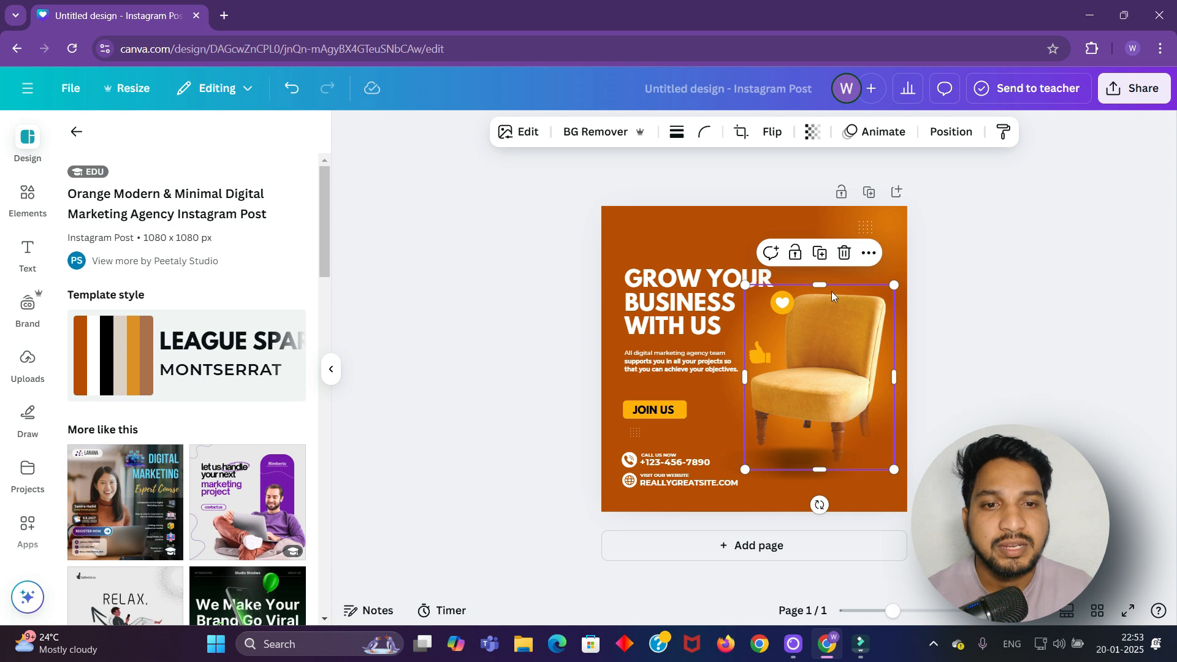
pyautogui.click(838, 253)
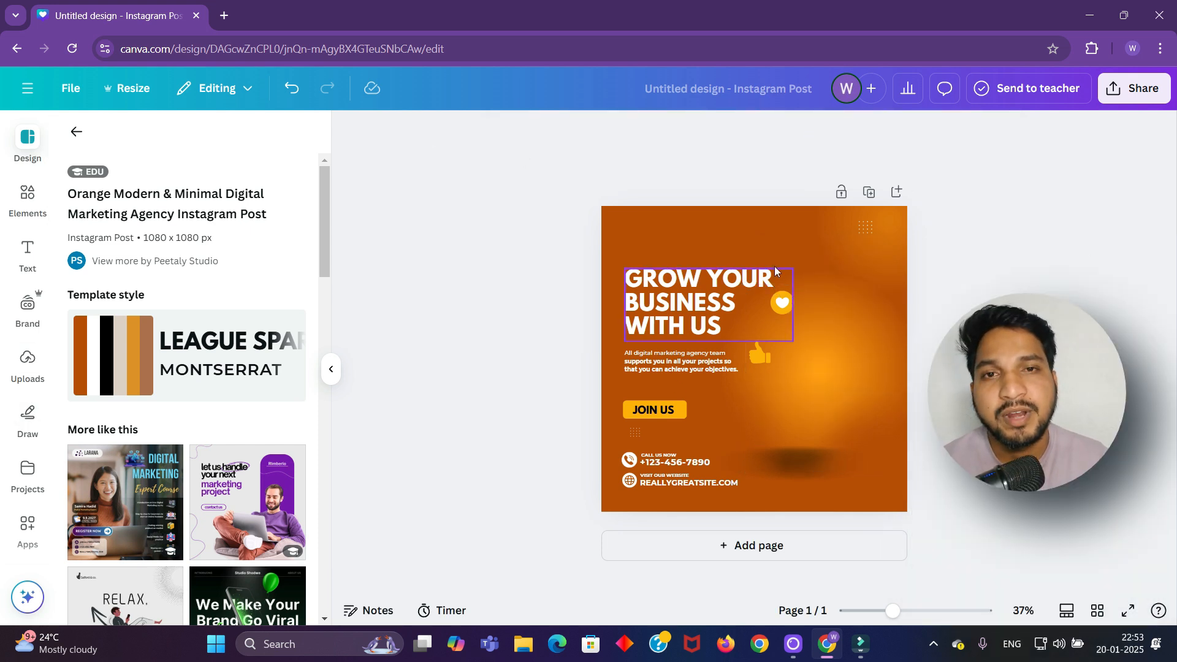
pyautogui.click(26, 363)
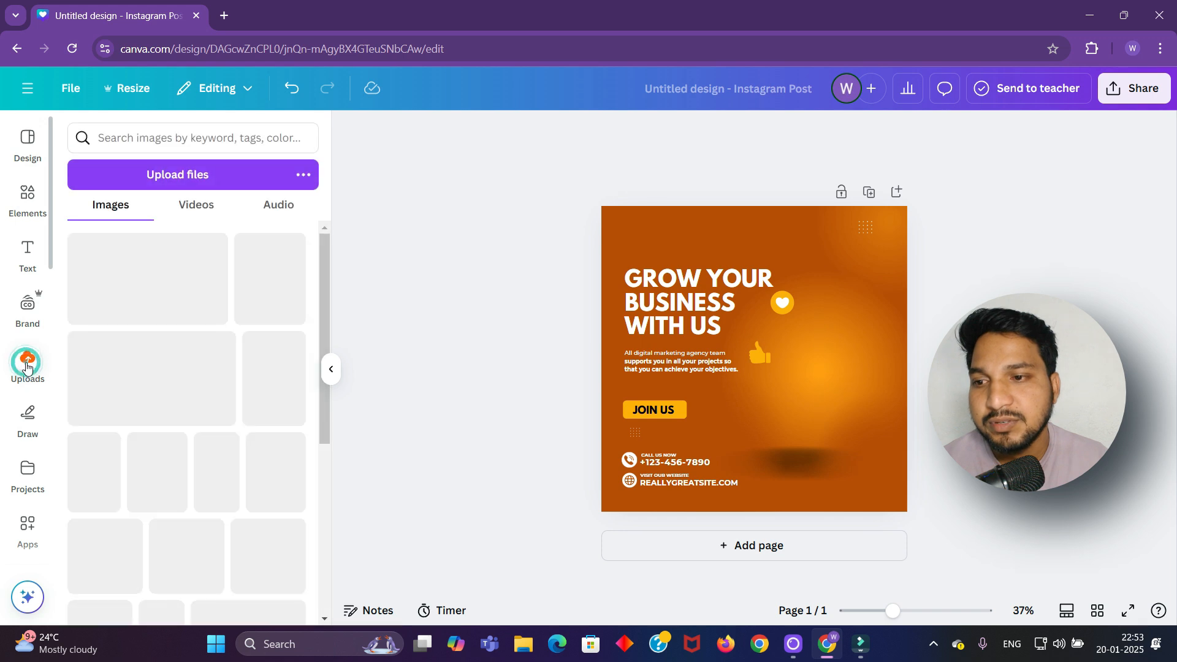
# Upload DSC07028 - Copy from the website Shastra > Professional photos folder
pyautogui.click(180, 175)
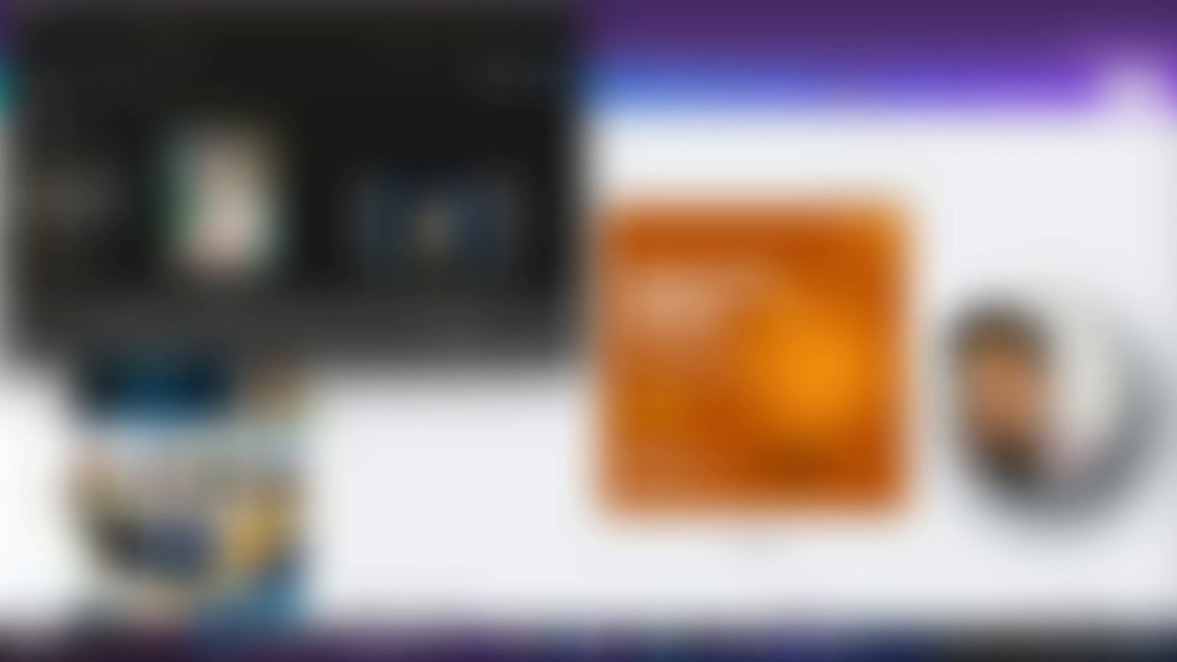
pyautogui.click(73, 197)
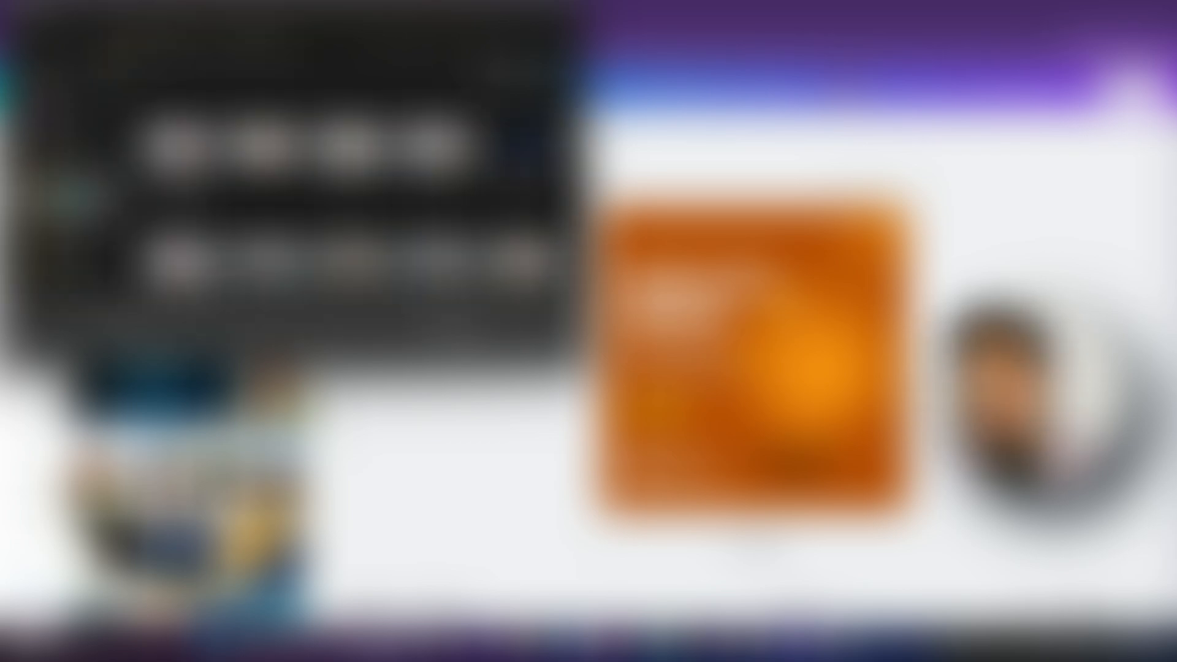
pyautogui.click(67, 252)
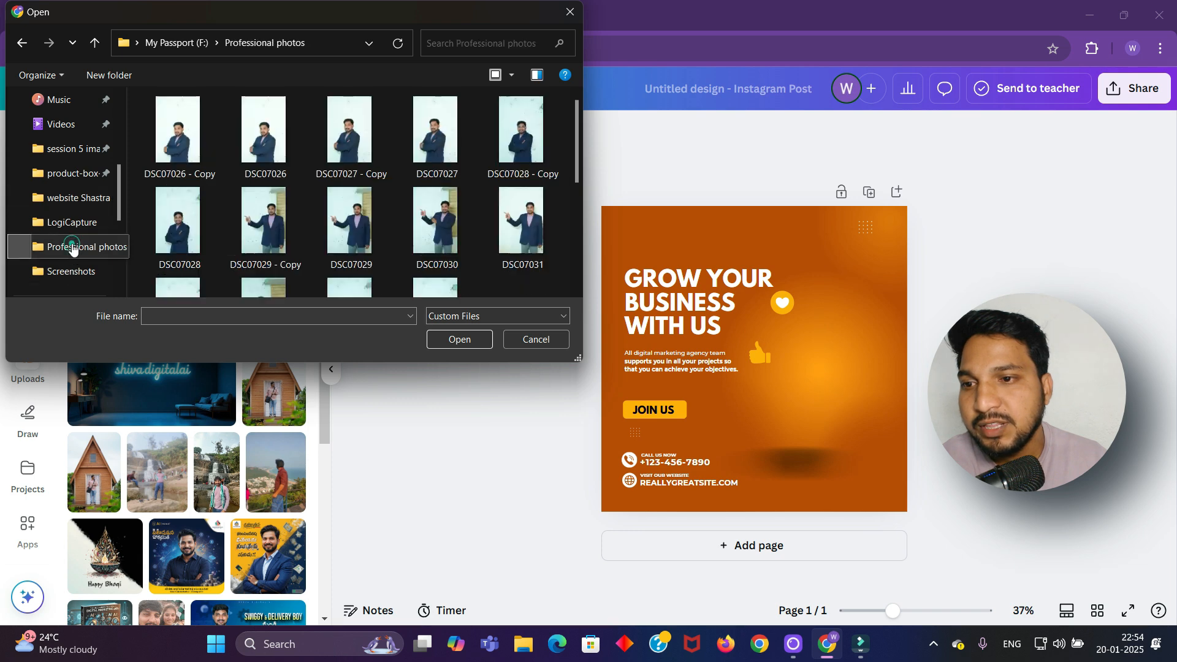
pyautogui.click(518, 144)
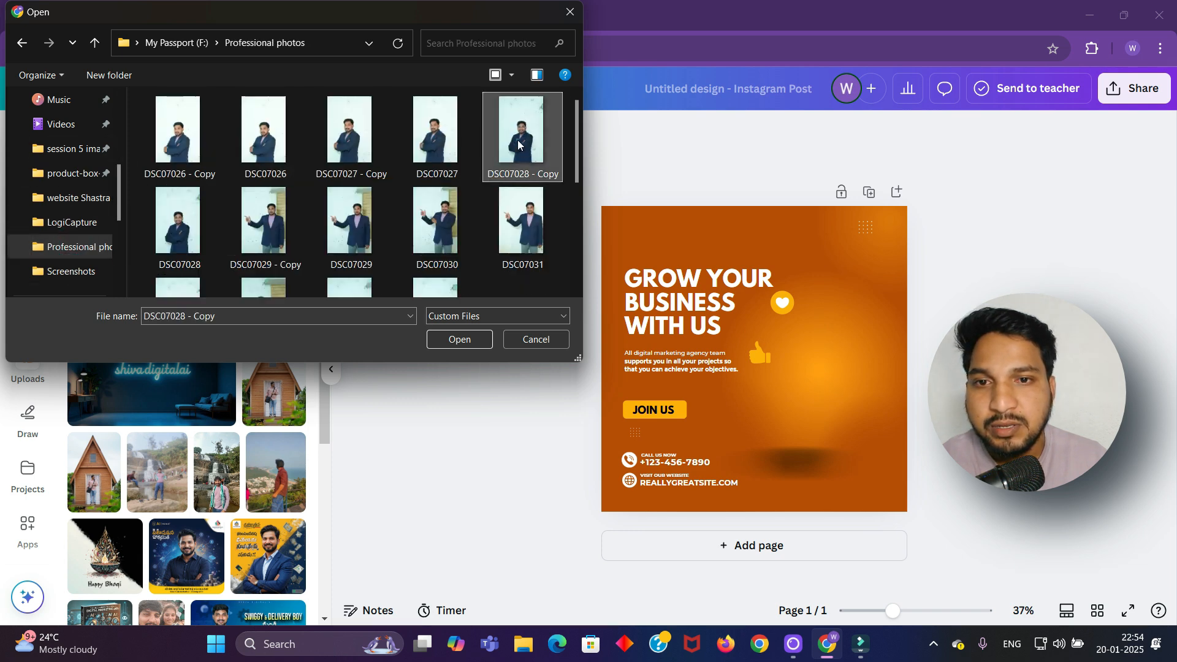
pyautogui.click(460, 340)
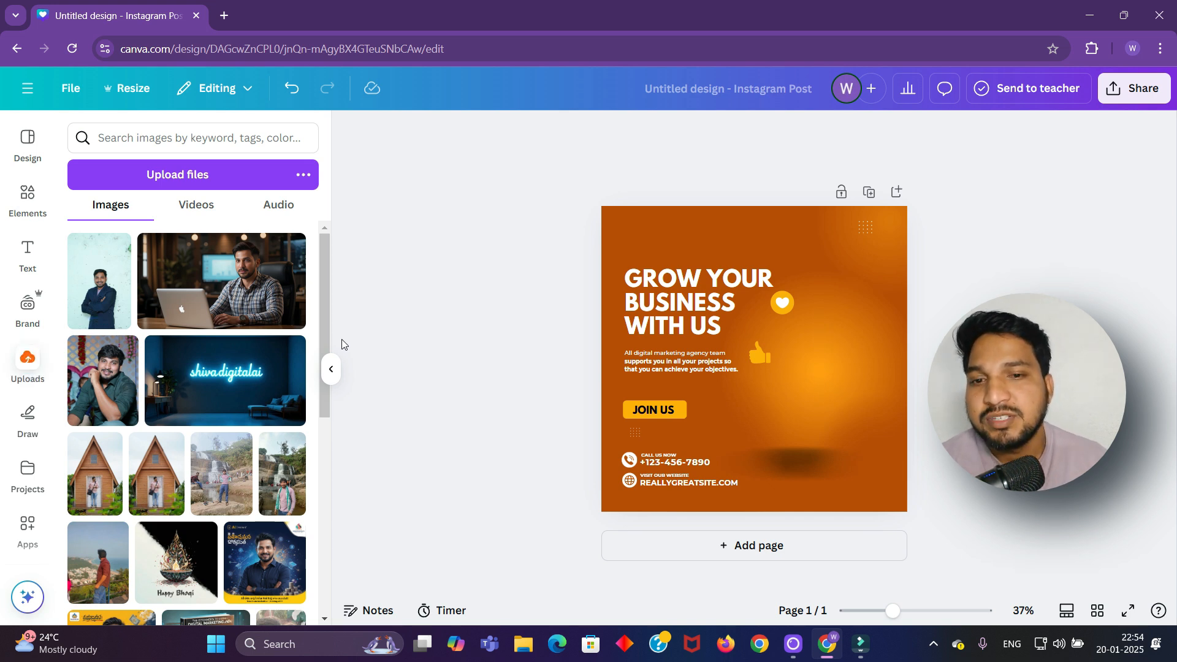
# Add the uploaded man's photo, move it right of the headline, and remove its background
pyautogui.click(108, 316)
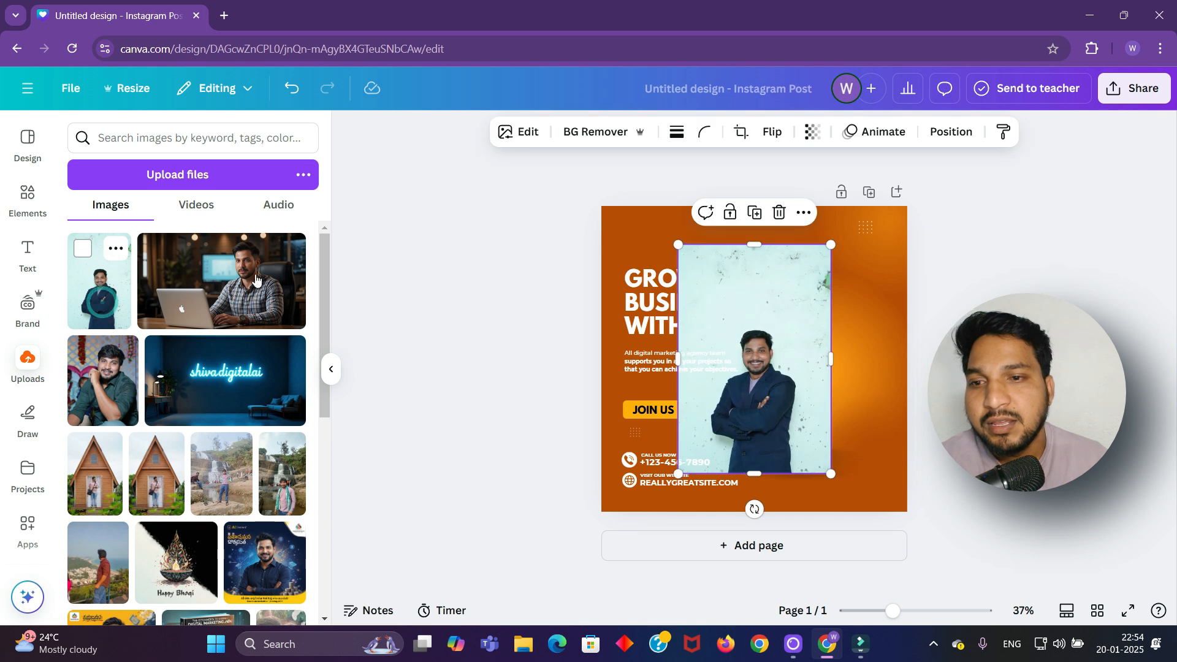
pyautogui.moveTo(772, 306); pyautogui.dragTo(836, 314)
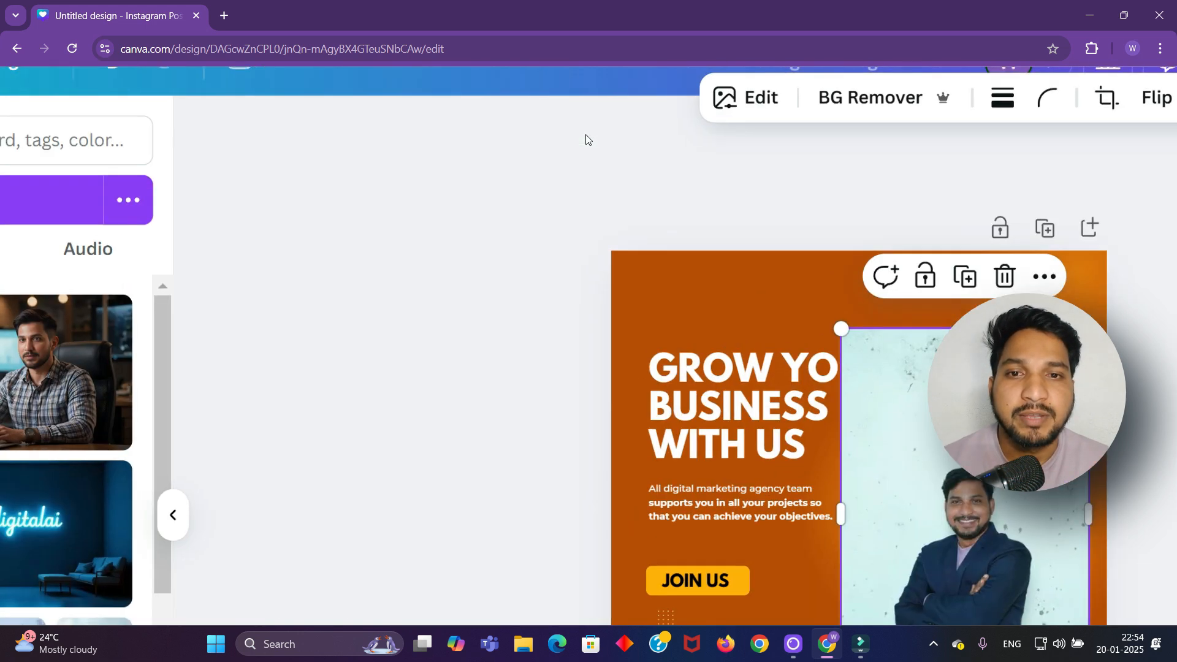
pyautogui.click(910, 115)
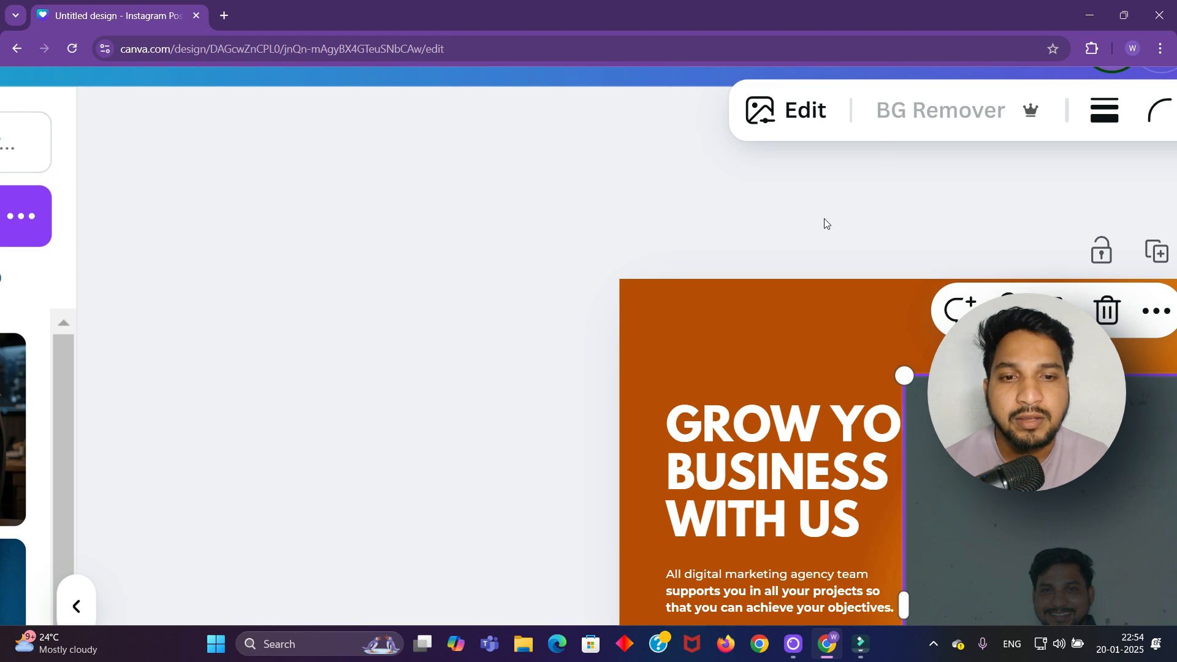
# Enlarge the cut-out photo down to the bottom edge and deselect to review it
pyautogui.hotkey('ctrl', '-')
pyautogui.hotkey('ctrl', '-')
pyautogui.hotkey('ctrl', '-')
pyautogui.hotkey('ctrl', '-')
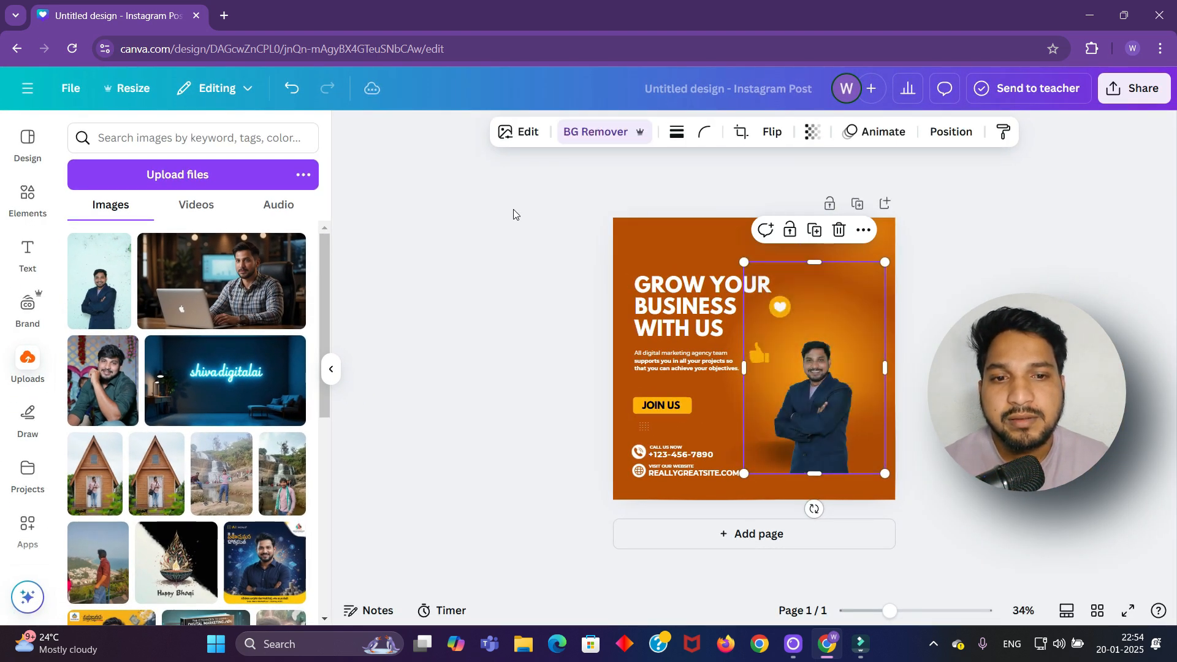
pyautogui.scroll(5, 869, 270)
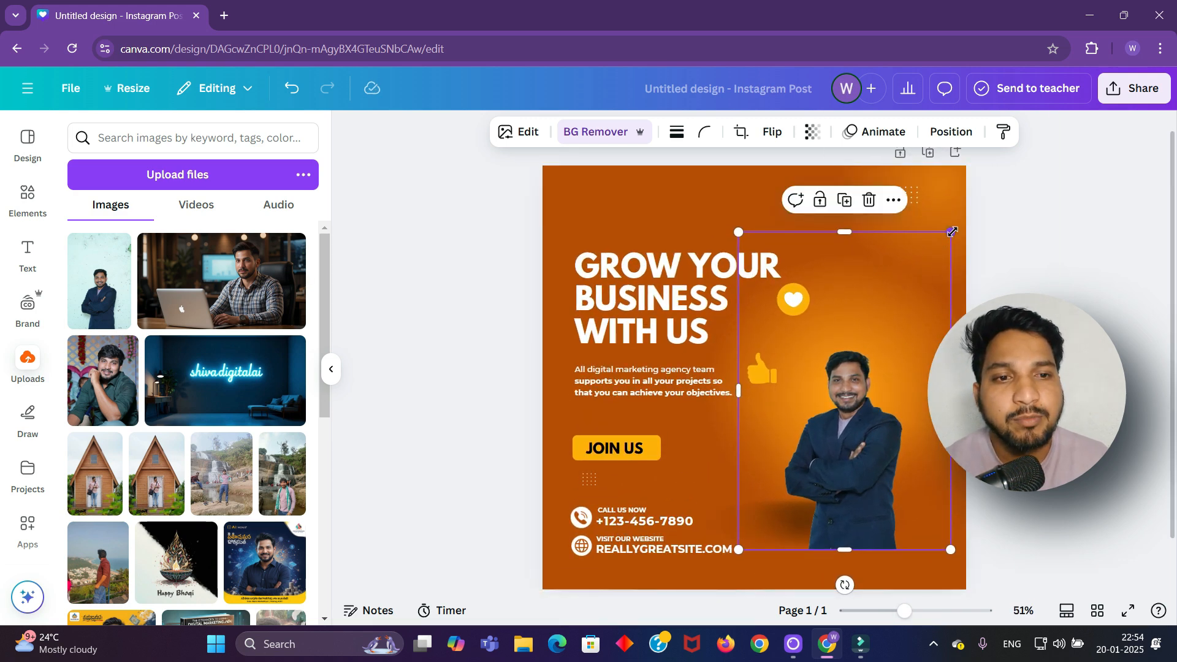
pyautogui.moveTo(953, 231); pyautogui.dragTo(1133, 174)
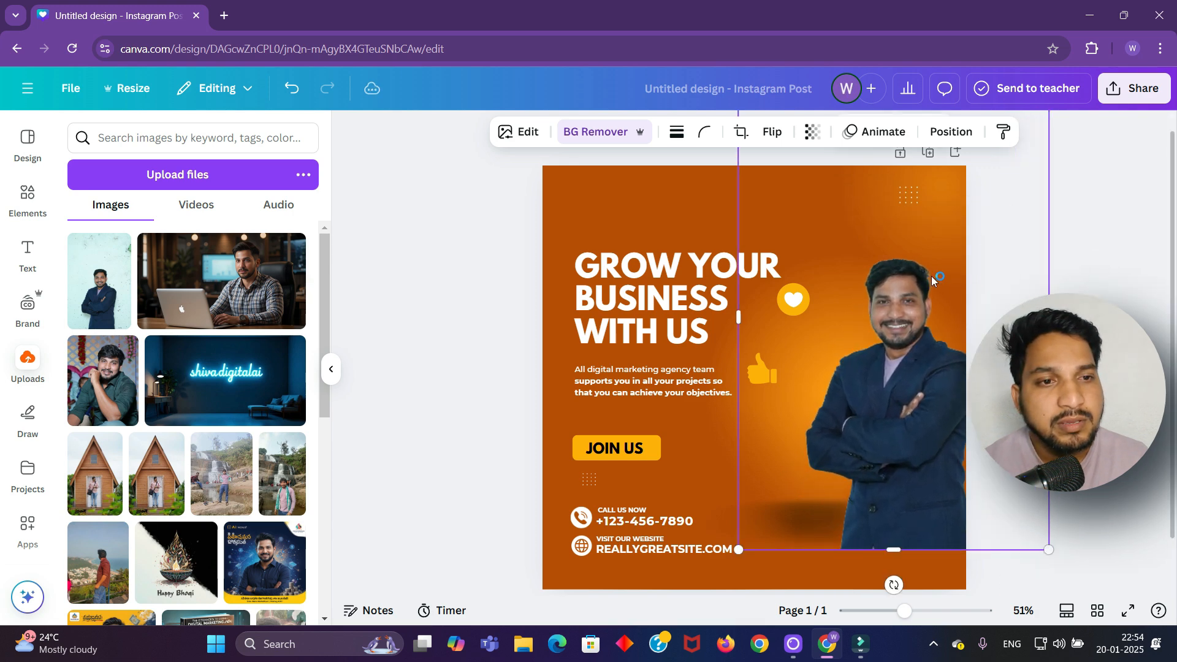
pyautogui.moveTo(883, 311); pyautogui.dragTo(854, 415)
pyautogui.scroll(-1, 853, 415)
pyautogui.click(462, 360)
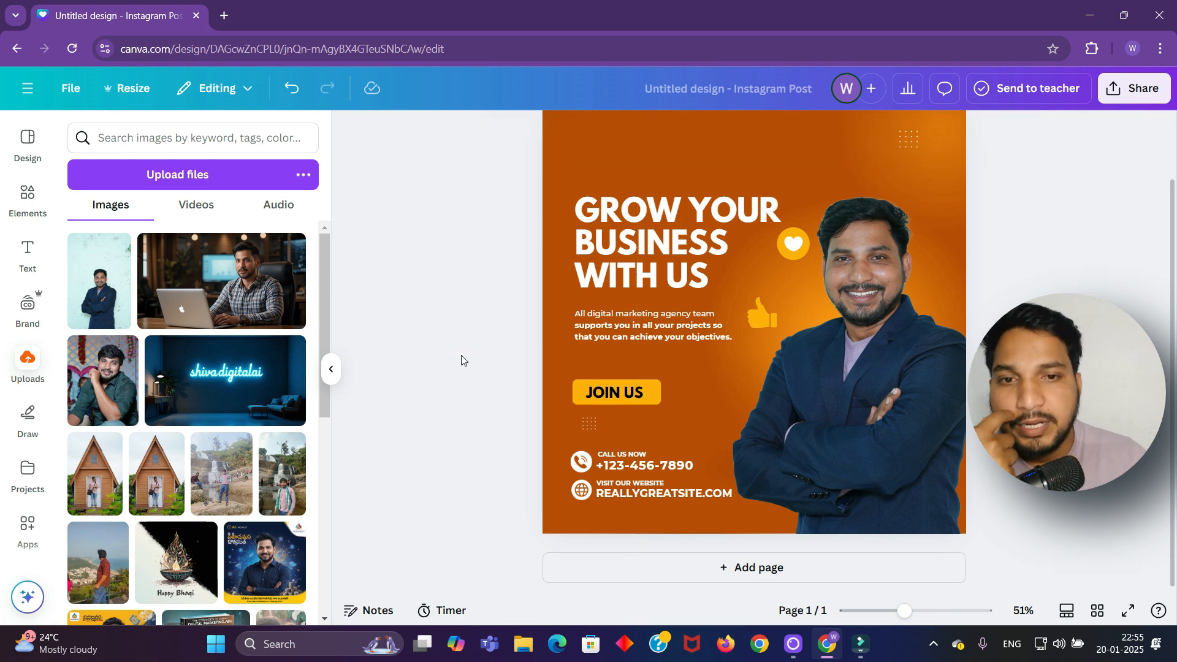
pyautogui.scroll(1, 465, 358)
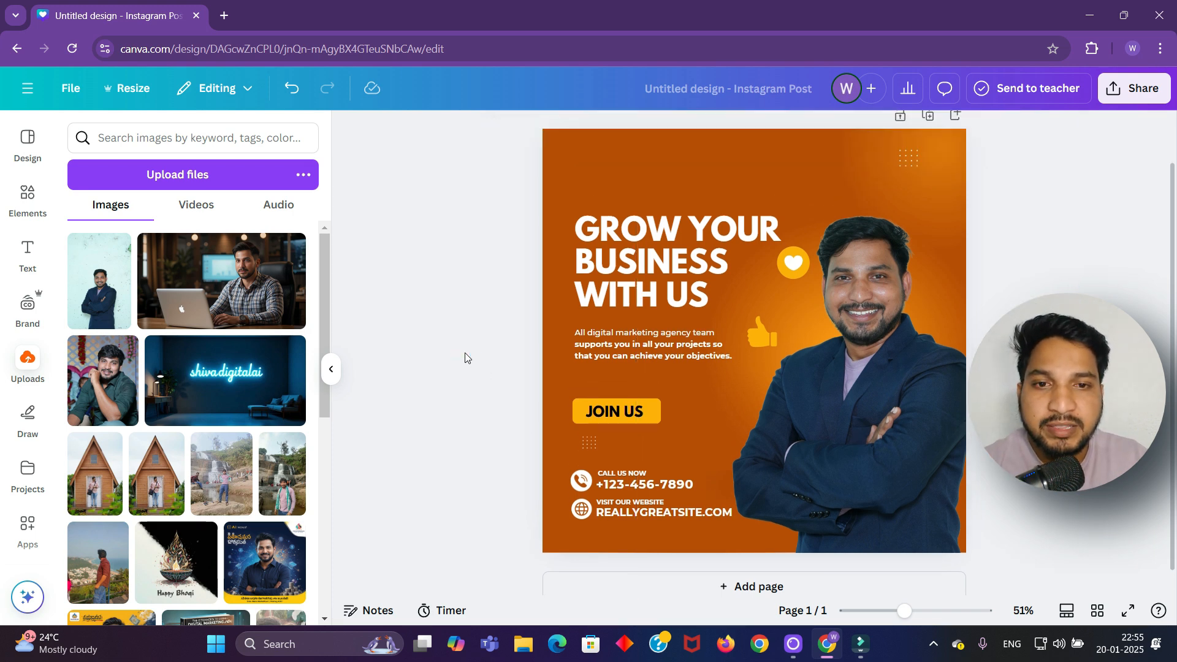
pyautogui.scroll(1, 464, 358)
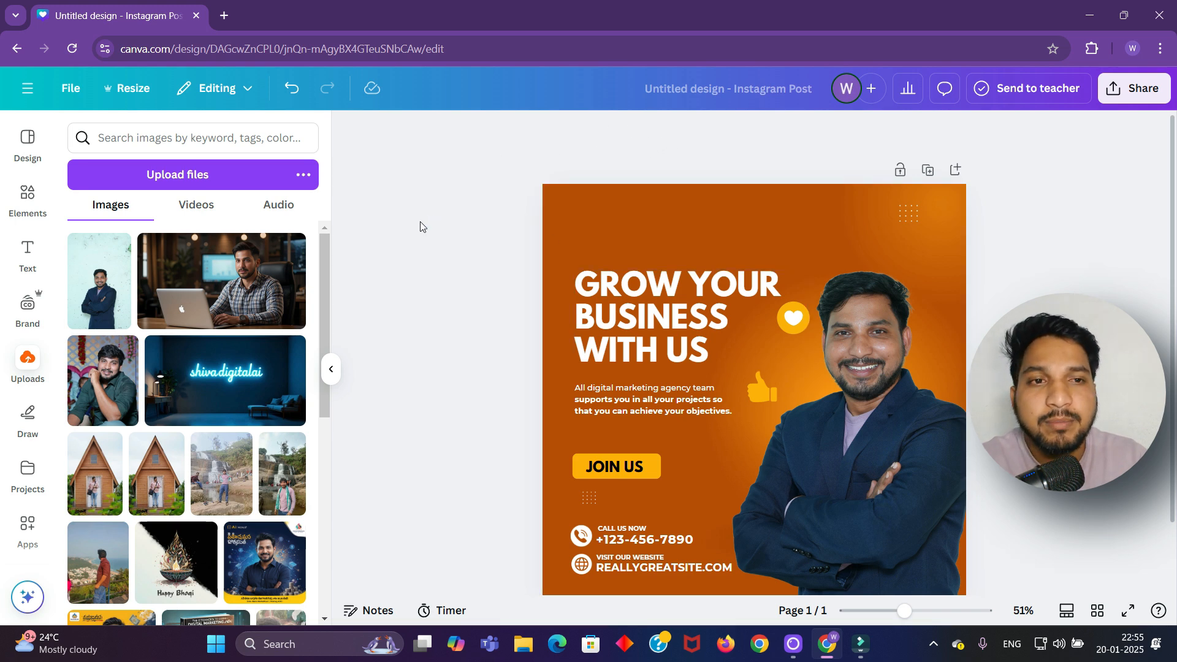
# In a new tab, search Google for 'remove bg' and open the remove.bg website
pyautogui.click(228, 16)
pyautogui.click(529, 307)
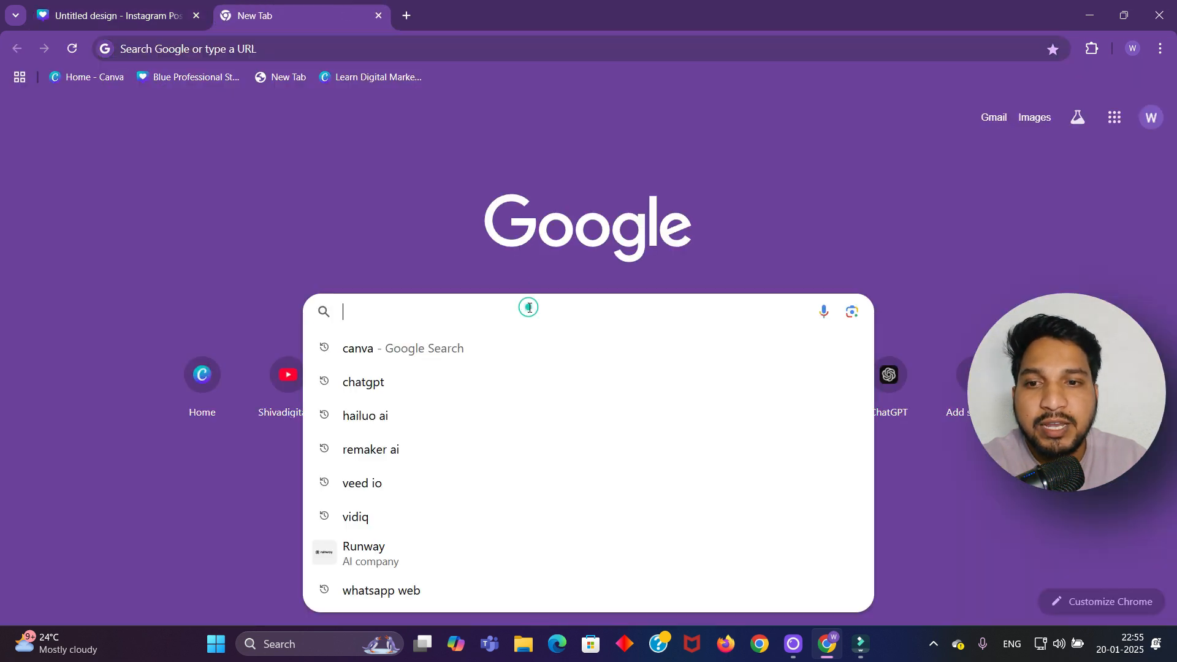
pyautogui.write('remove')
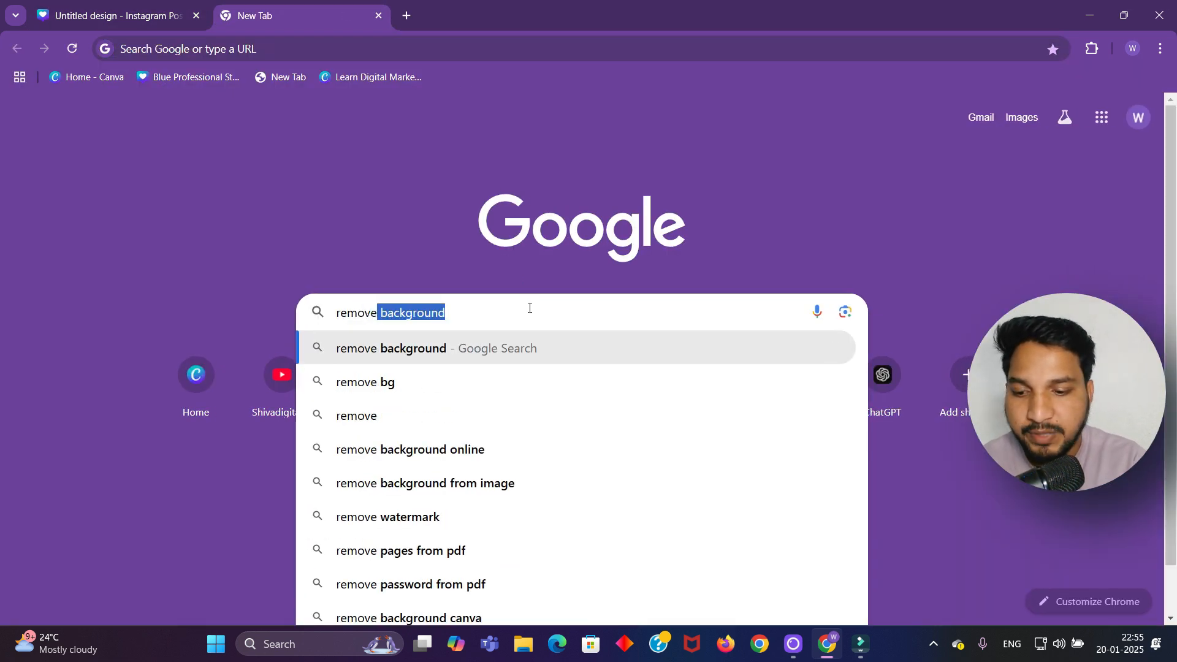
pyautogui.click(412, 382)
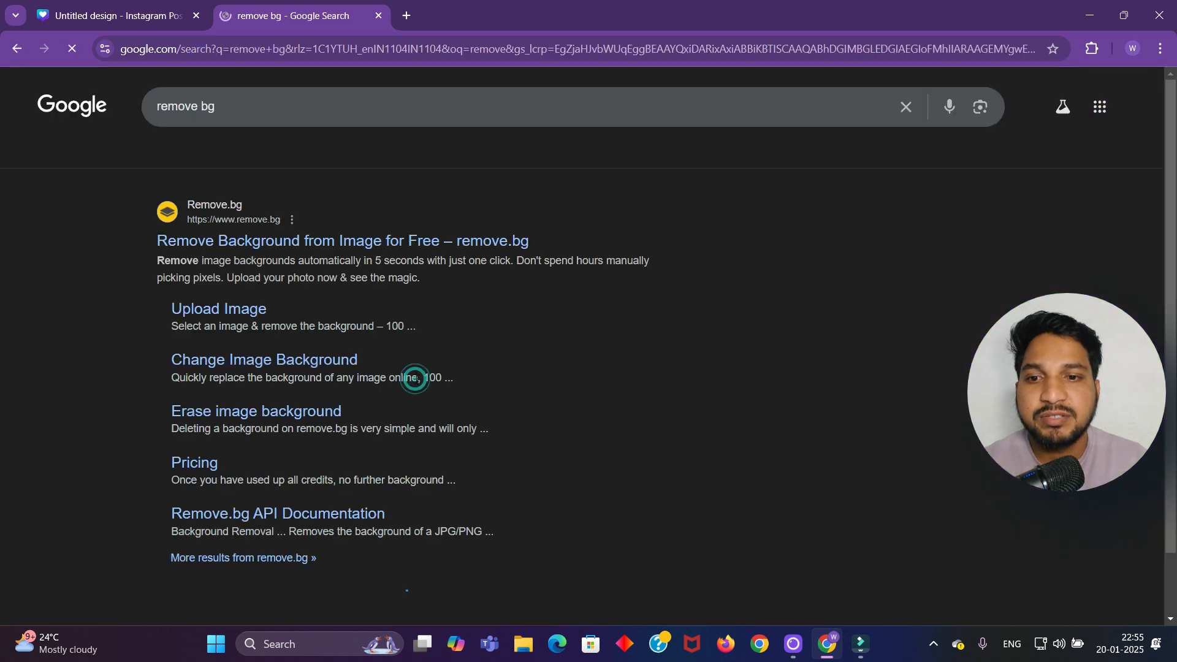
pyautogui.click(296, 241)
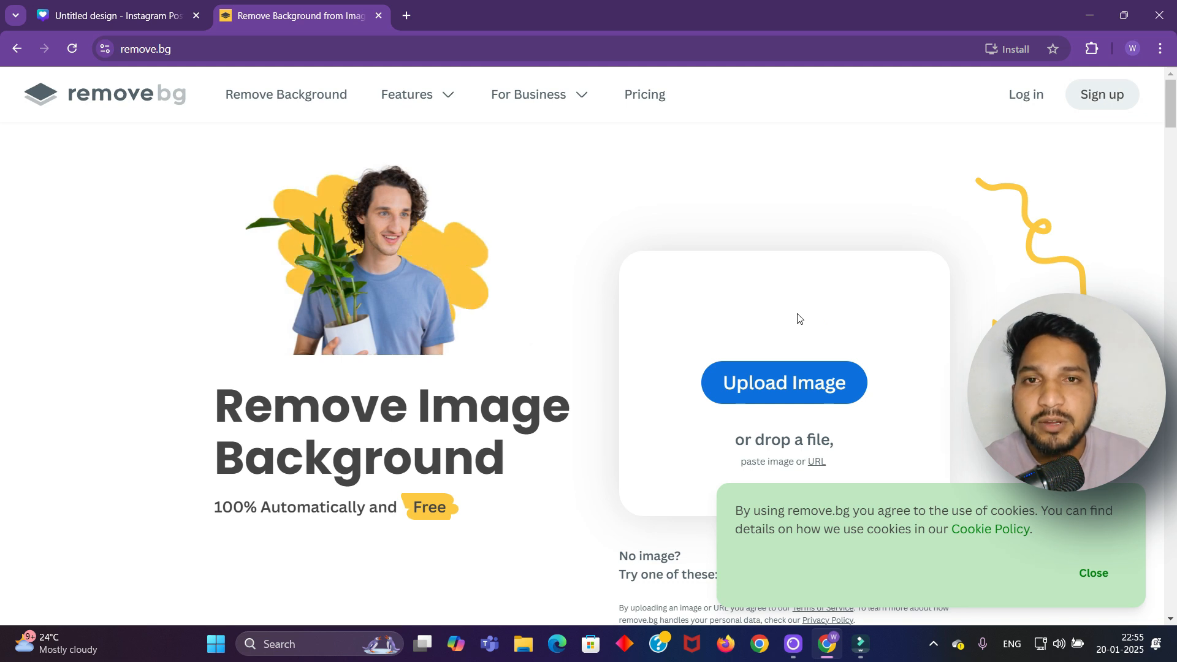
# Upload DSC07026 - Copy to remove.bg to cut out its background
pyautogui.click(1091, 573)
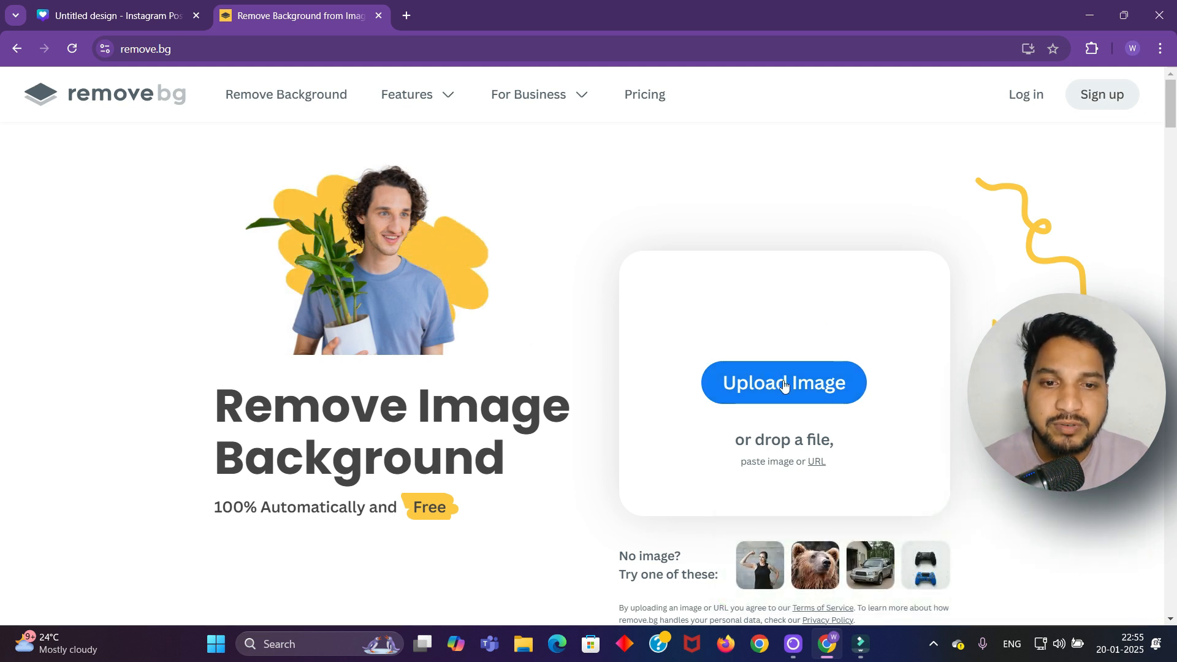
pyautogui.click(777, 384)
pyautogui.click(214, 166)
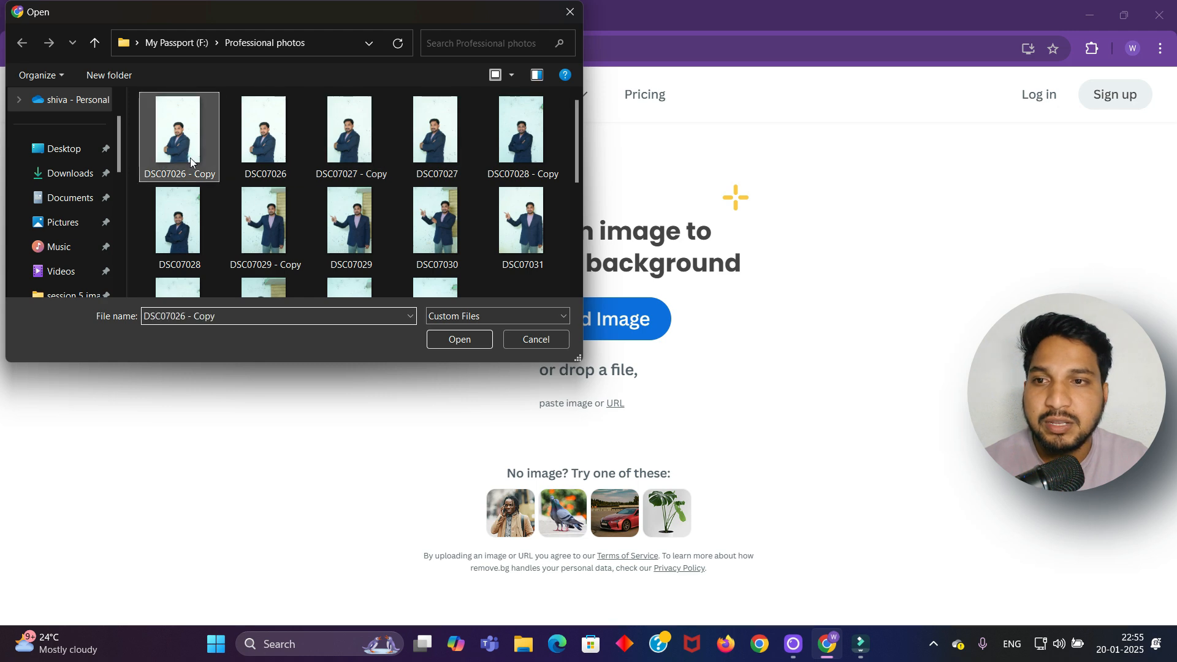
pyautogui.click(476, 341)
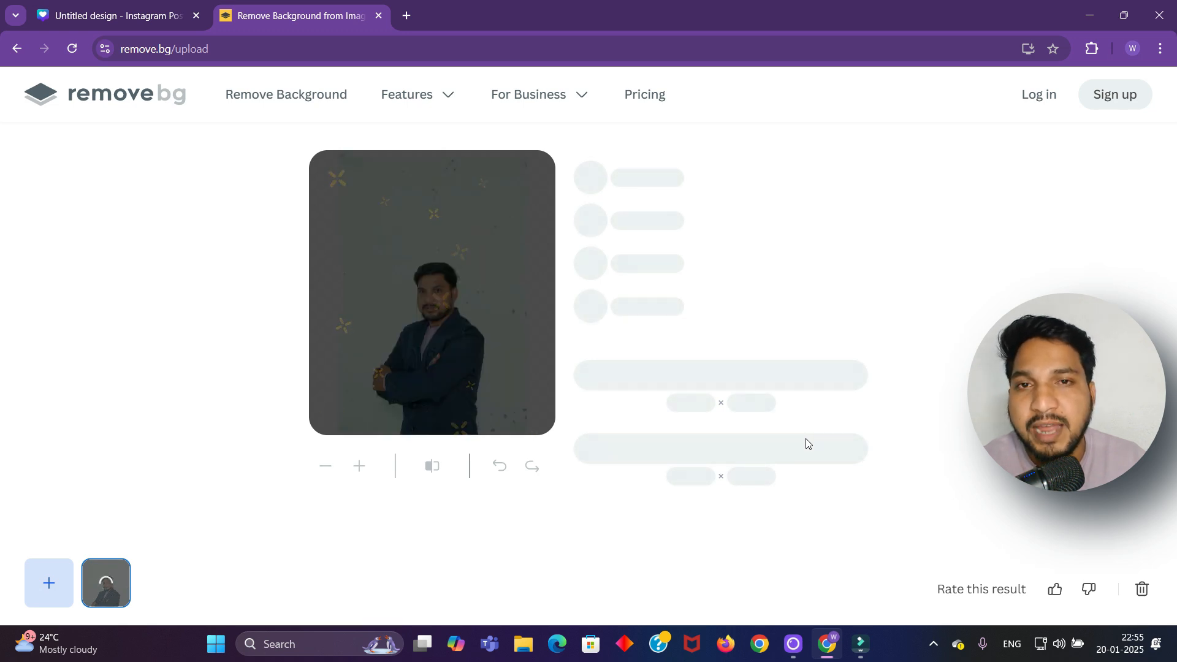
pyautogui.click(764, 379)
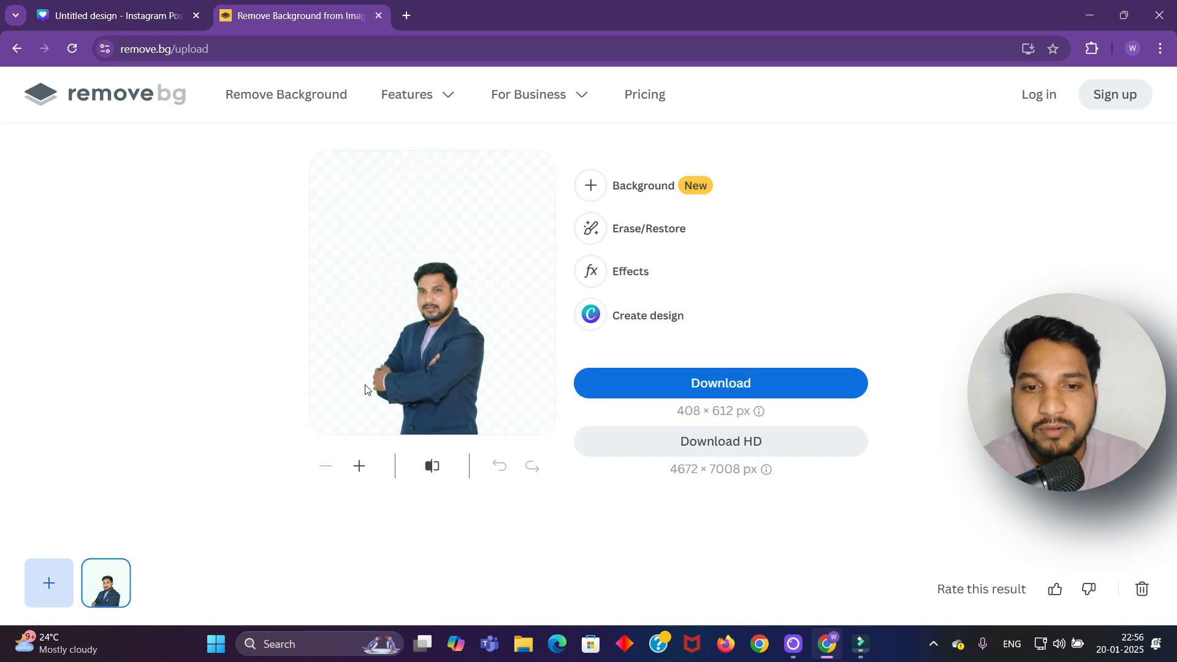
# Try the HD cutout download, then dismiss the login prompt
pyautogui.click(737, 448)
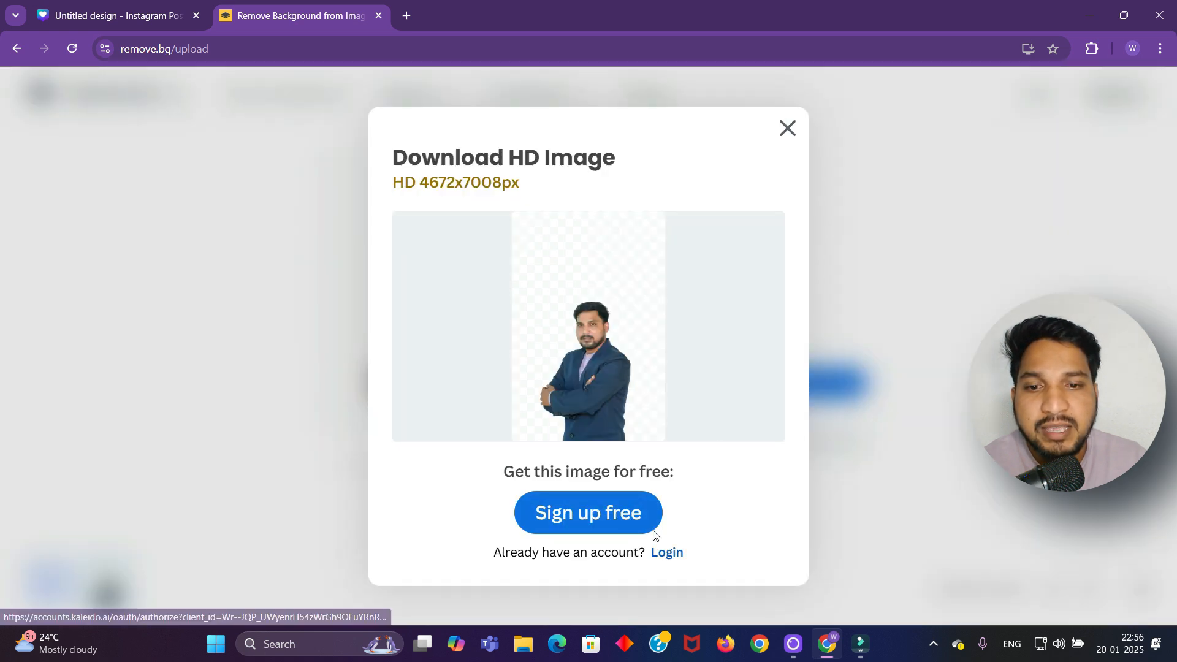
pyautogui.click(666, 553)
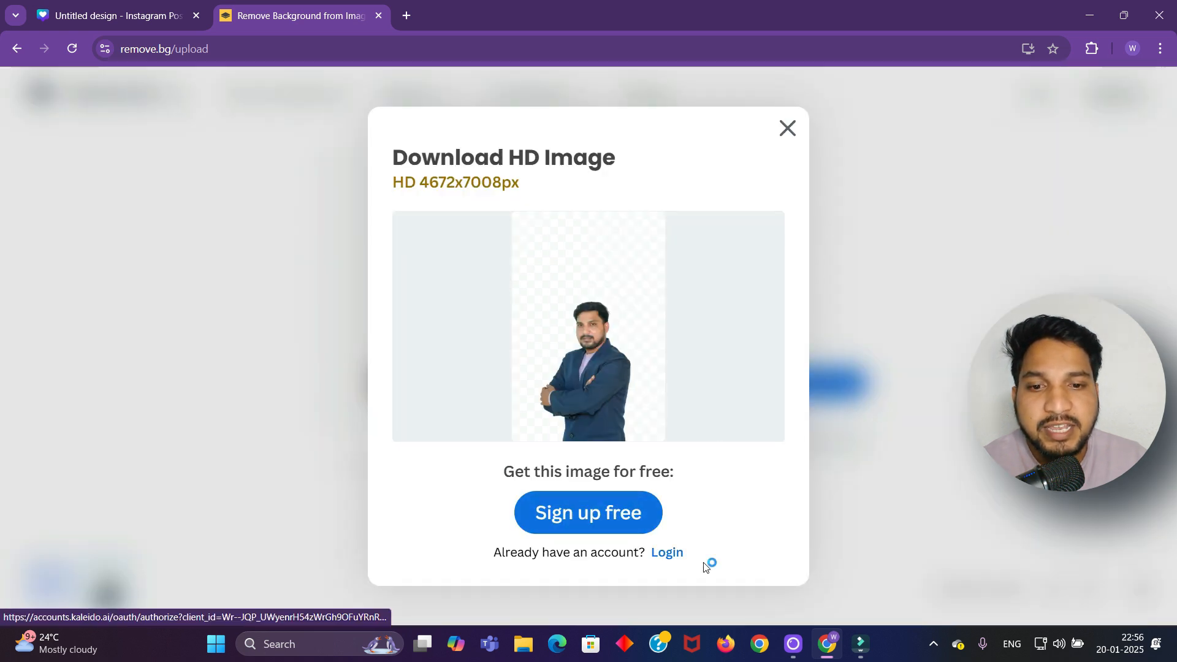
pyautogui.click(789, 129)
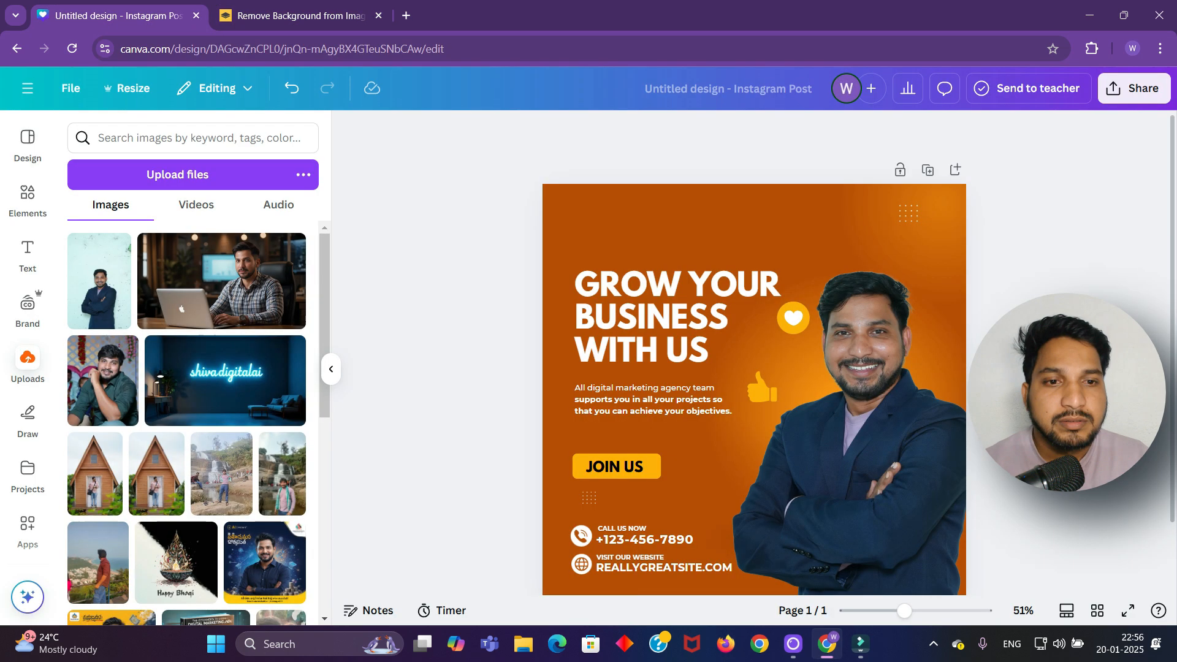
# Select the man's cut-out photo and open the Shadows presets from its Edit panel
pyautogui.click(884, 361)
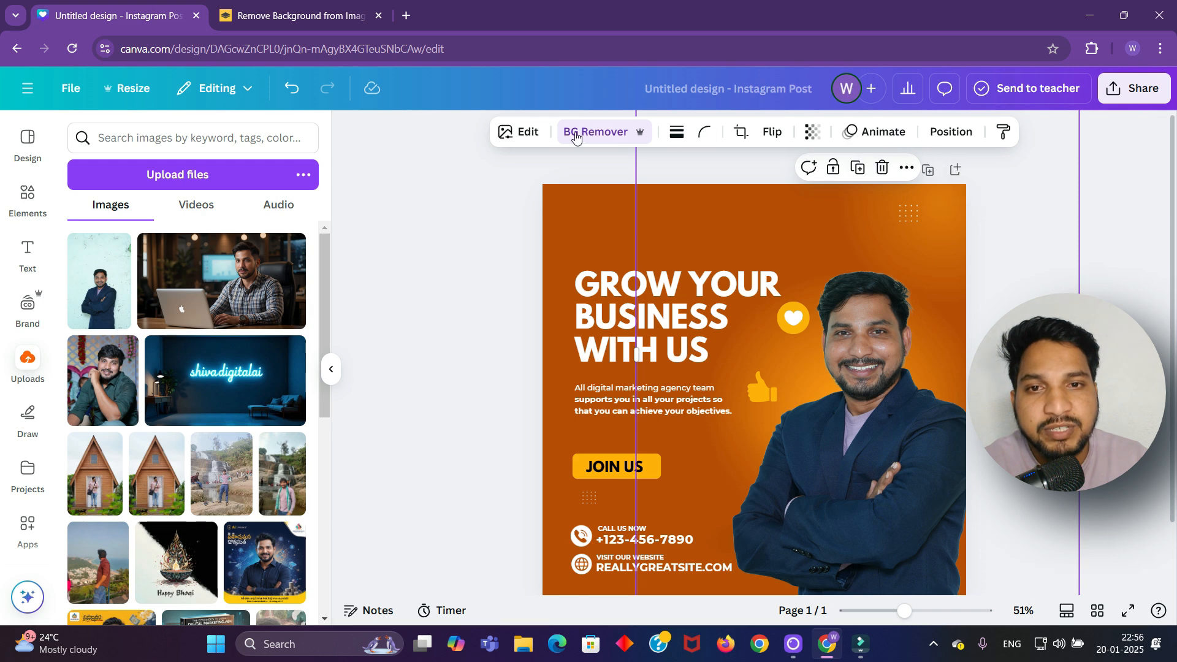
pyautogui.scroll(1, 528, 138)
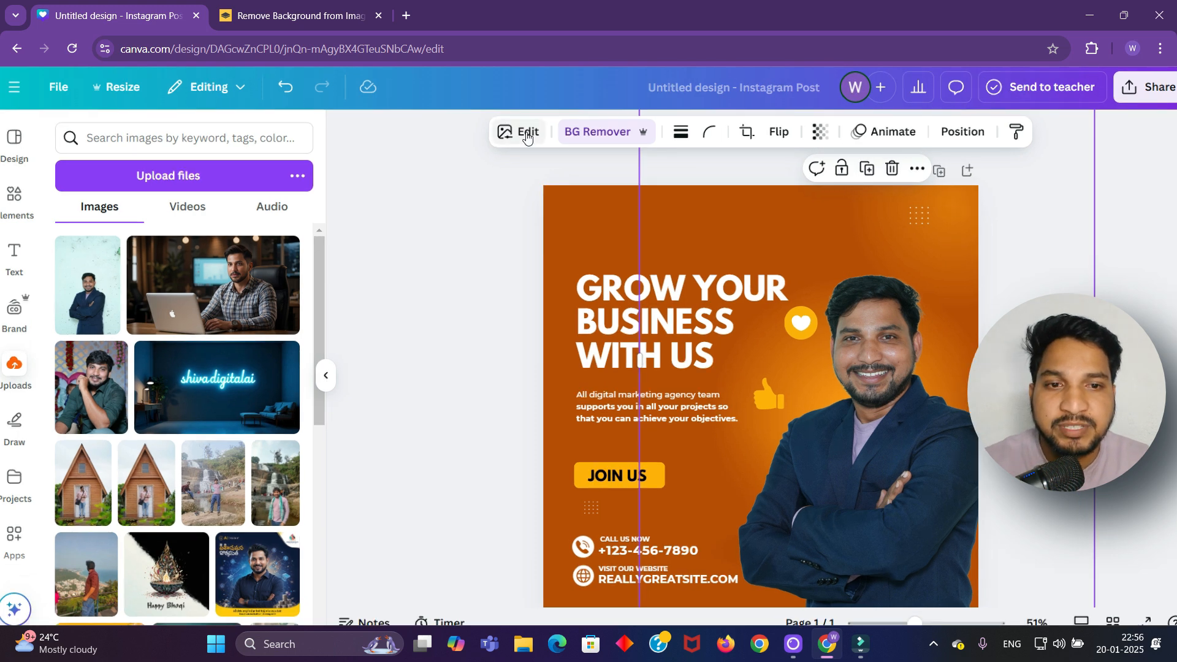
pyautogui.scroll(2, 528, 139)
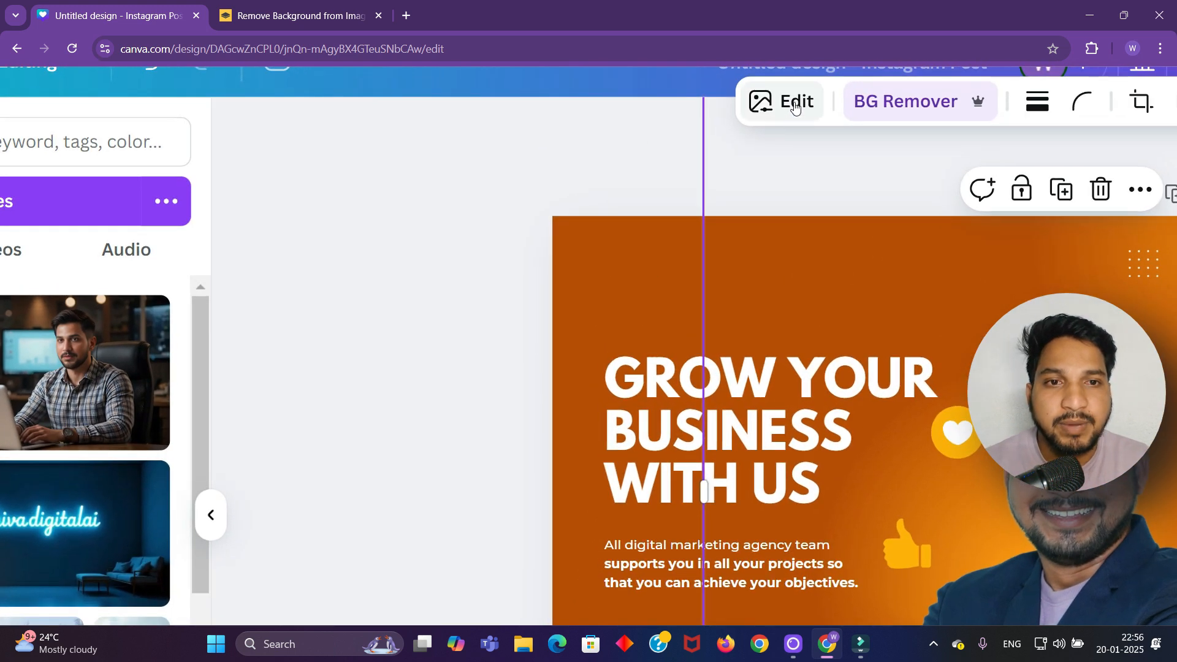
pyautogui.click(795, 106)
pyautogui.scroll(-3, 794, 106)
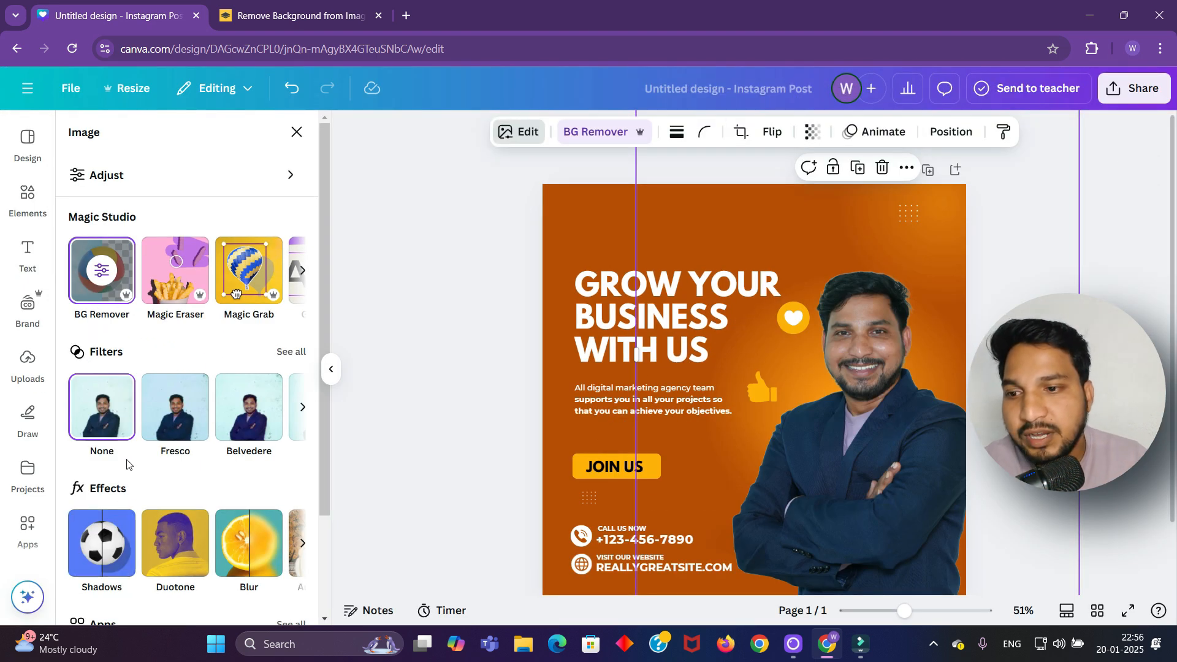
pyautogui.scroll(-2, 119, 243)
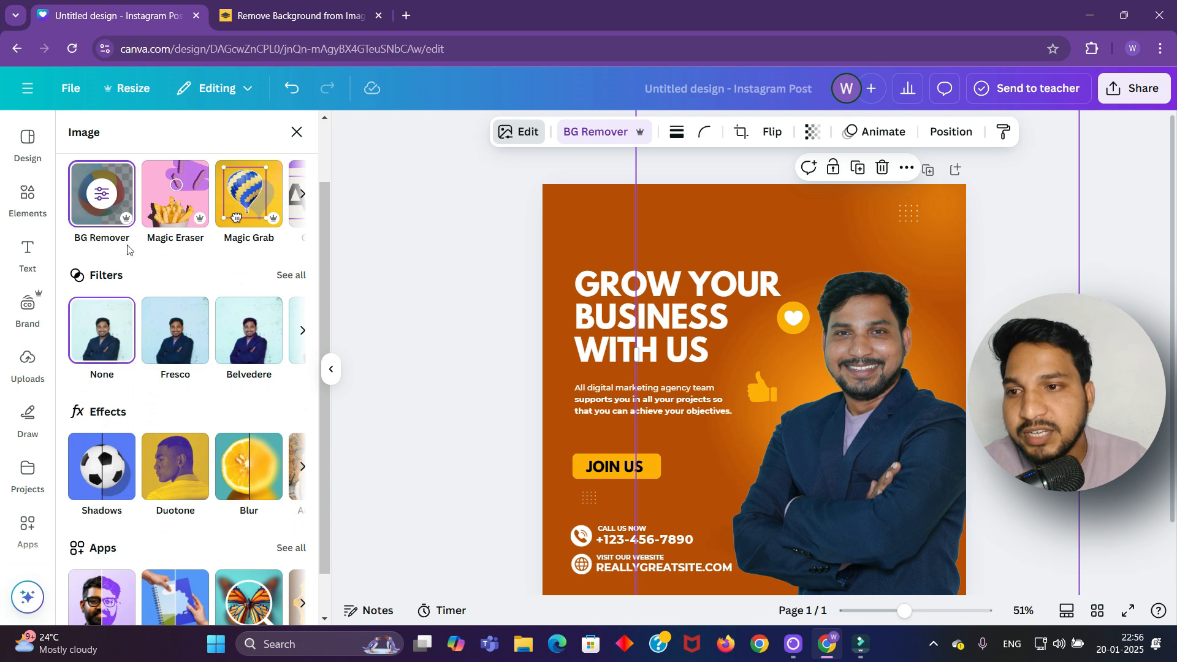
pyautogui.scroll(-1, 183, 306)
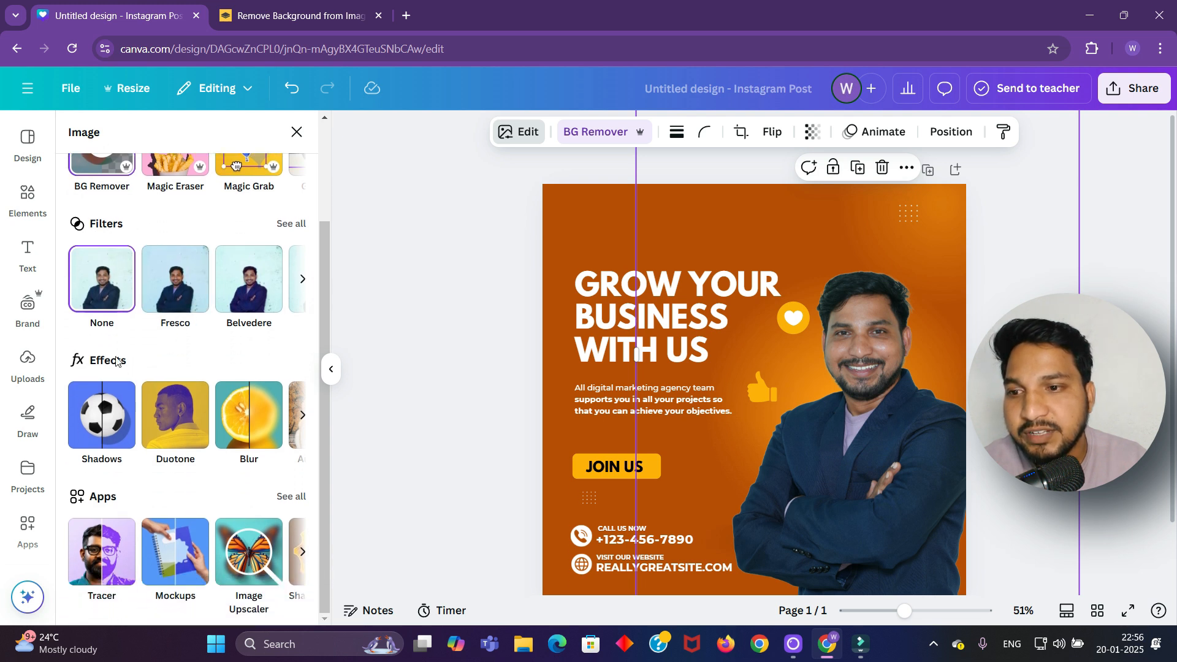
pyautogui.click(113, 424)
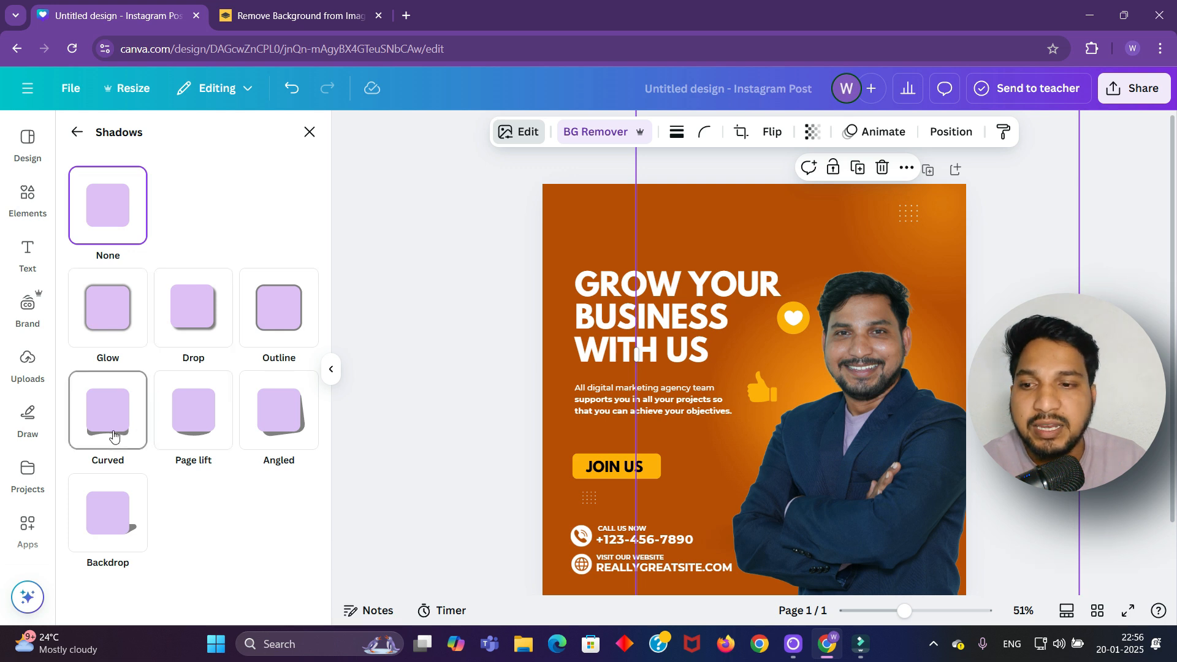
# Apply a white Outline shadow at size 8 to the man's cut-out photo
pyautogui.click(271, 423)
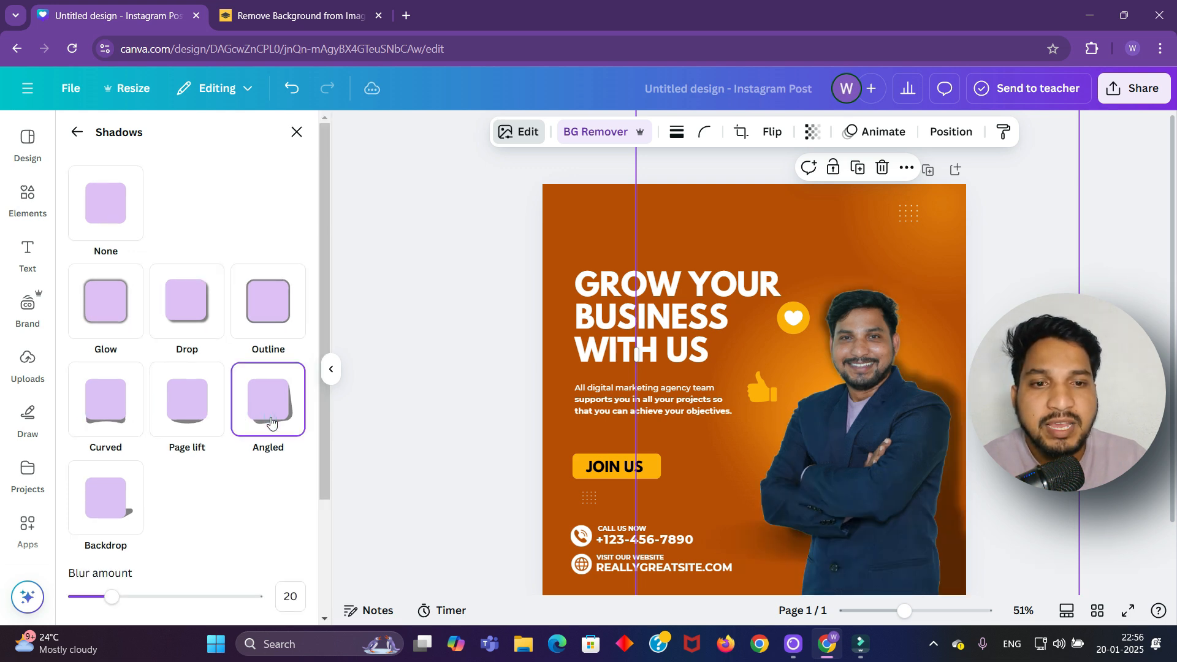
pyautogui.click(265, 325)
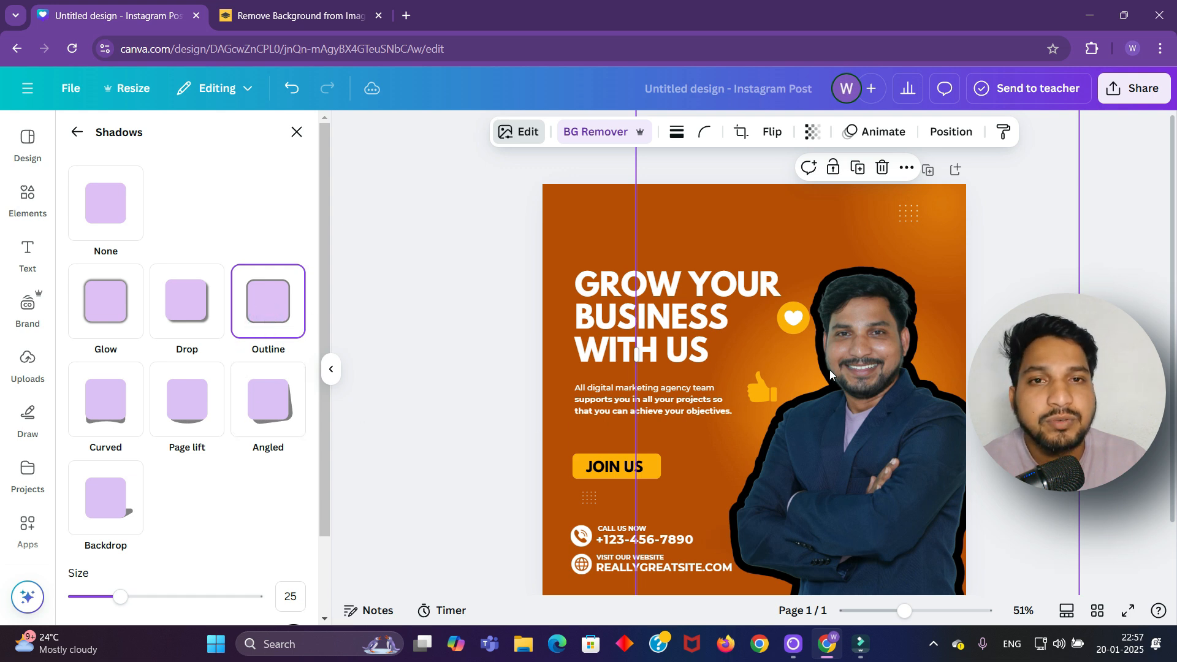
pyautogui.scroll(-3, 224, 459)
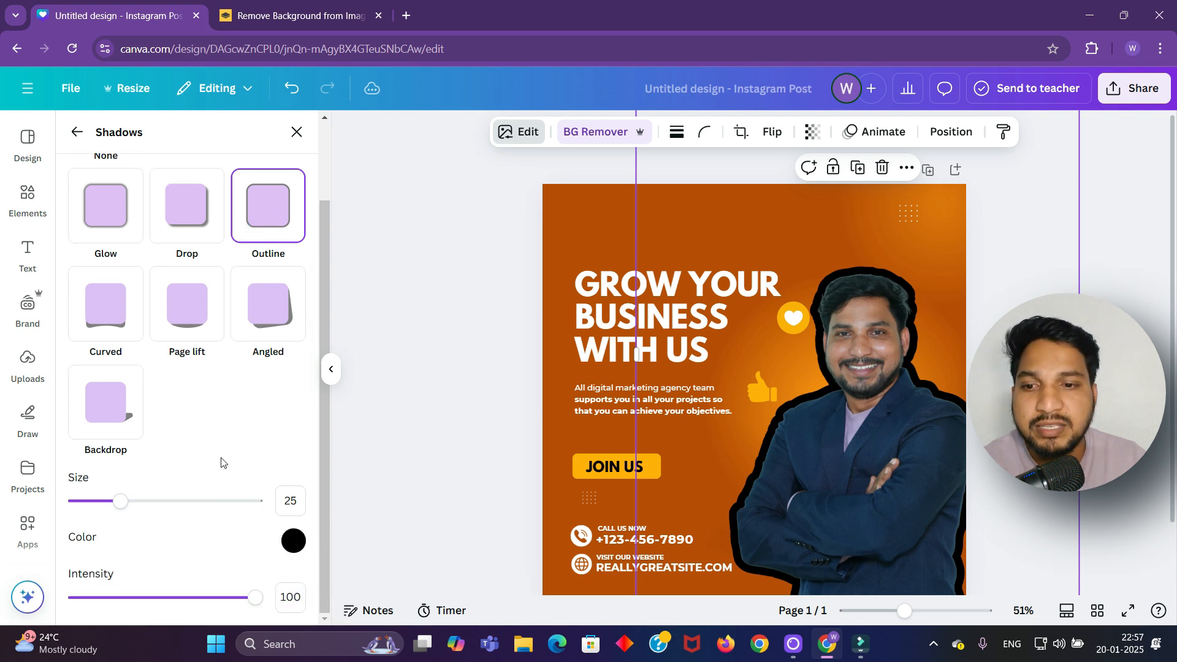
pyautogui.click(292, 547)
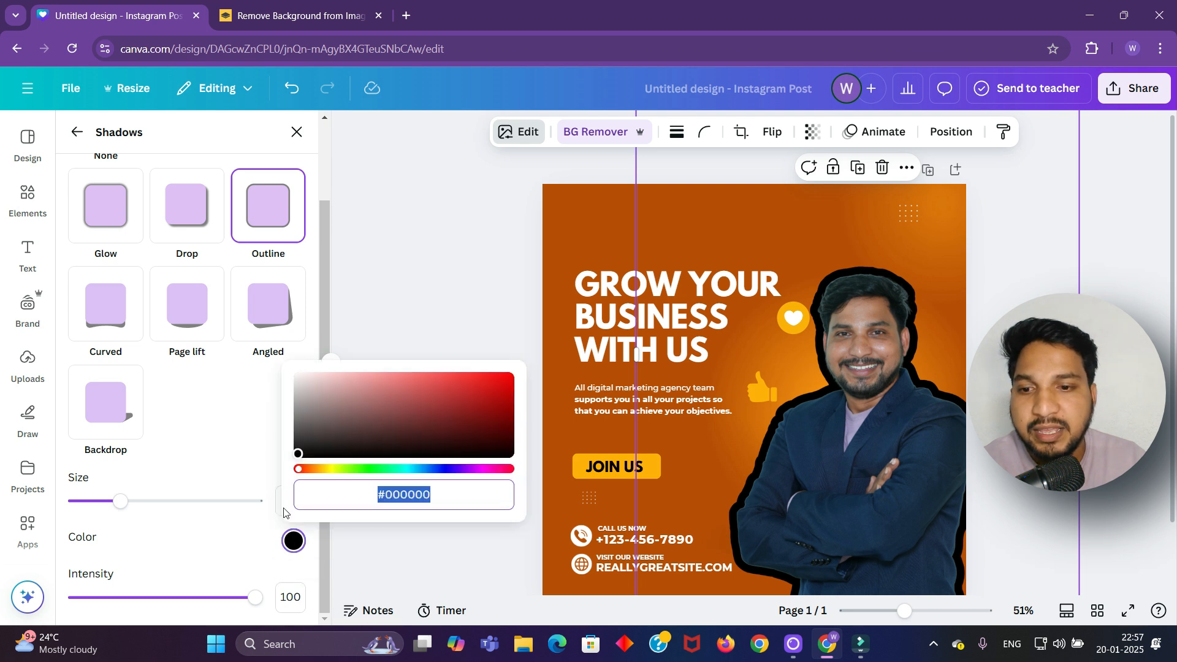
pyautogui.moveTo(361, 420); pyautogui.dragTo(317, 393)
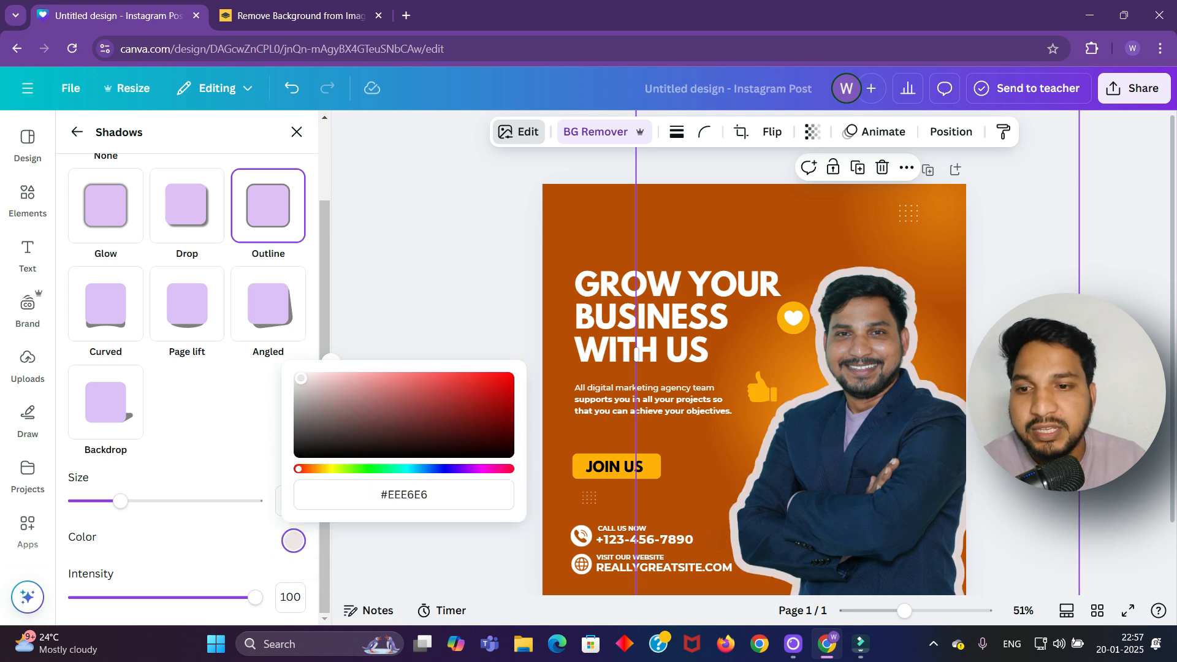
pyautogui.click(213, 420)
pyautogui.moveTo(121, 502); pyautogui.dragTo(90, 504)
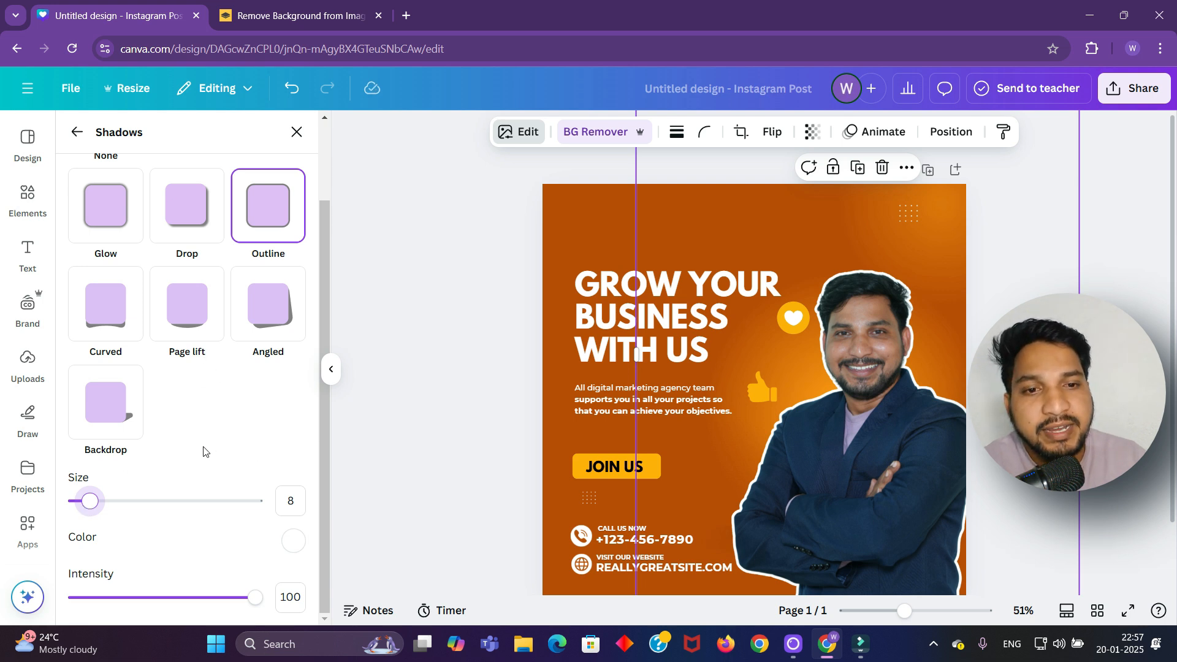
pyautogui.click(416, 391)
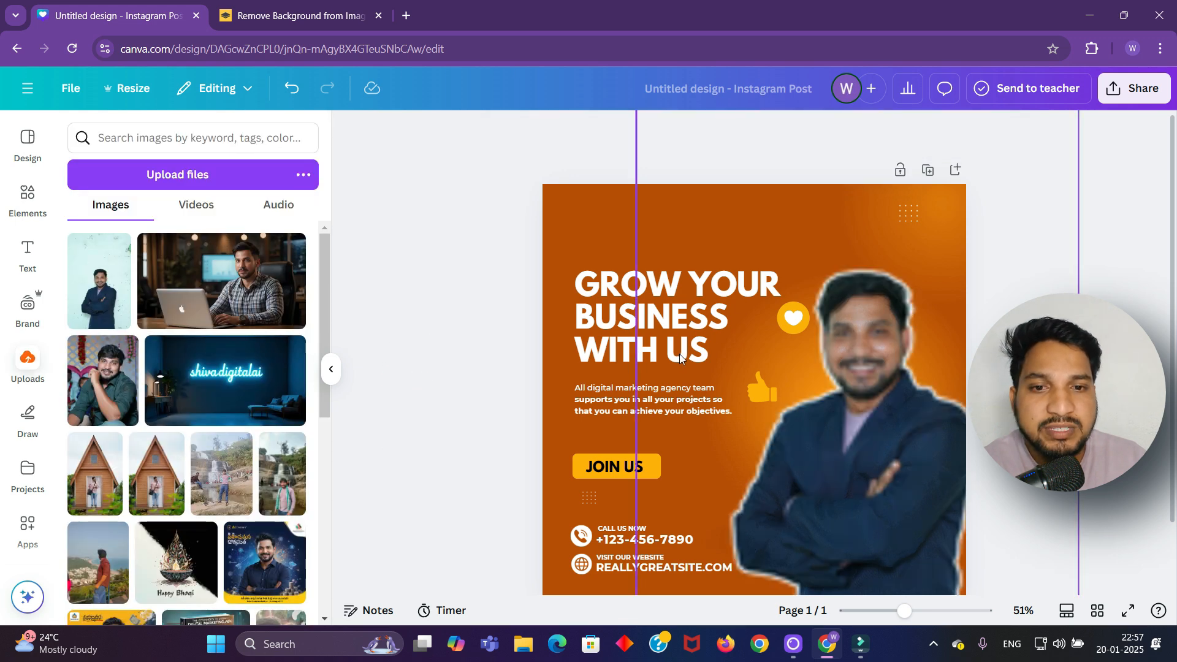
pyautogui.doubleClick(727, 317)
# Highlight BUSINESS in the GROW YOUR BUSINESS WITH US headline and colour it #0038FF
pyautogui.press('Escape')
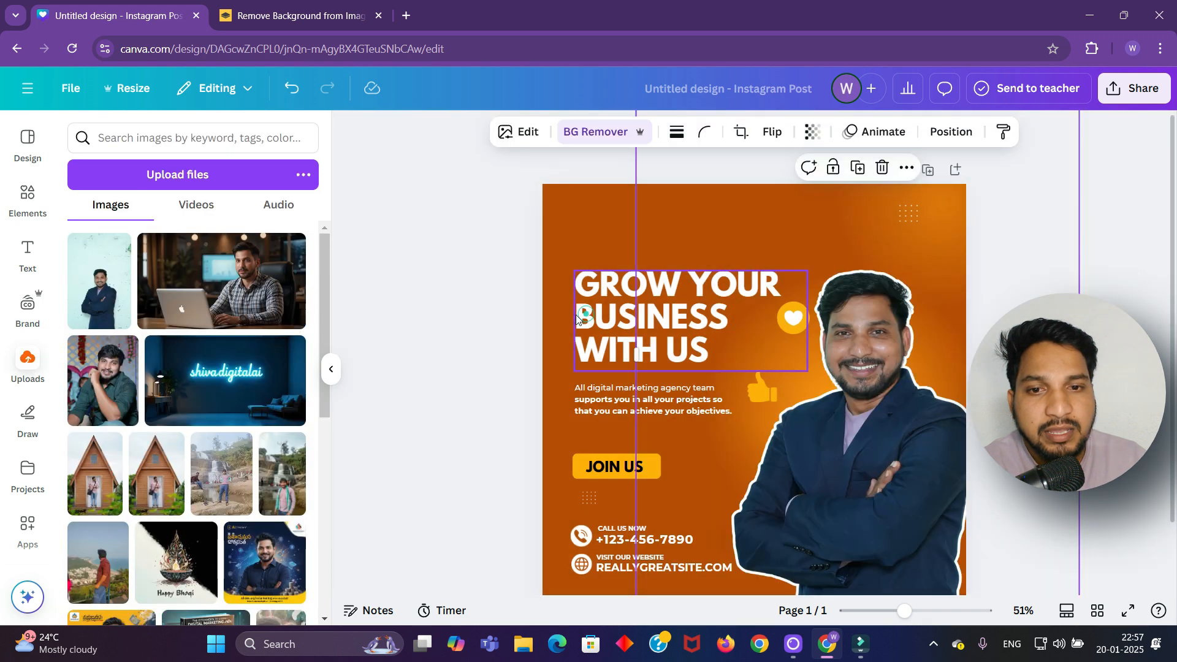
pyautogui.click(577, 317)
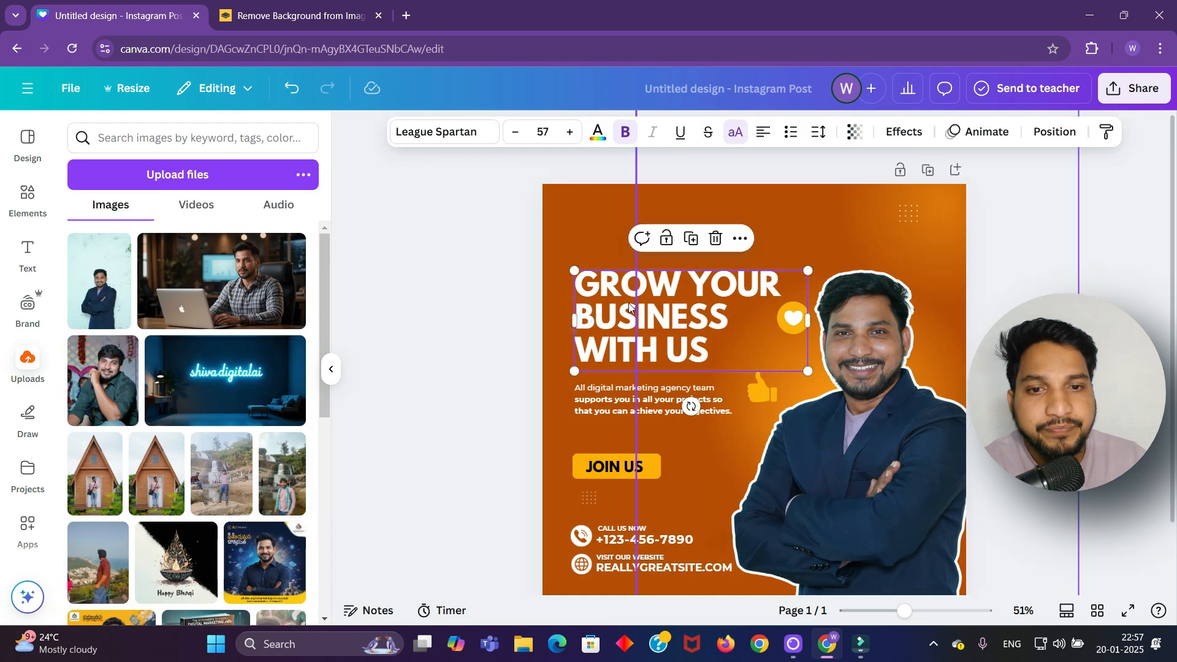
pyautogui.doubleClick(577, 308)
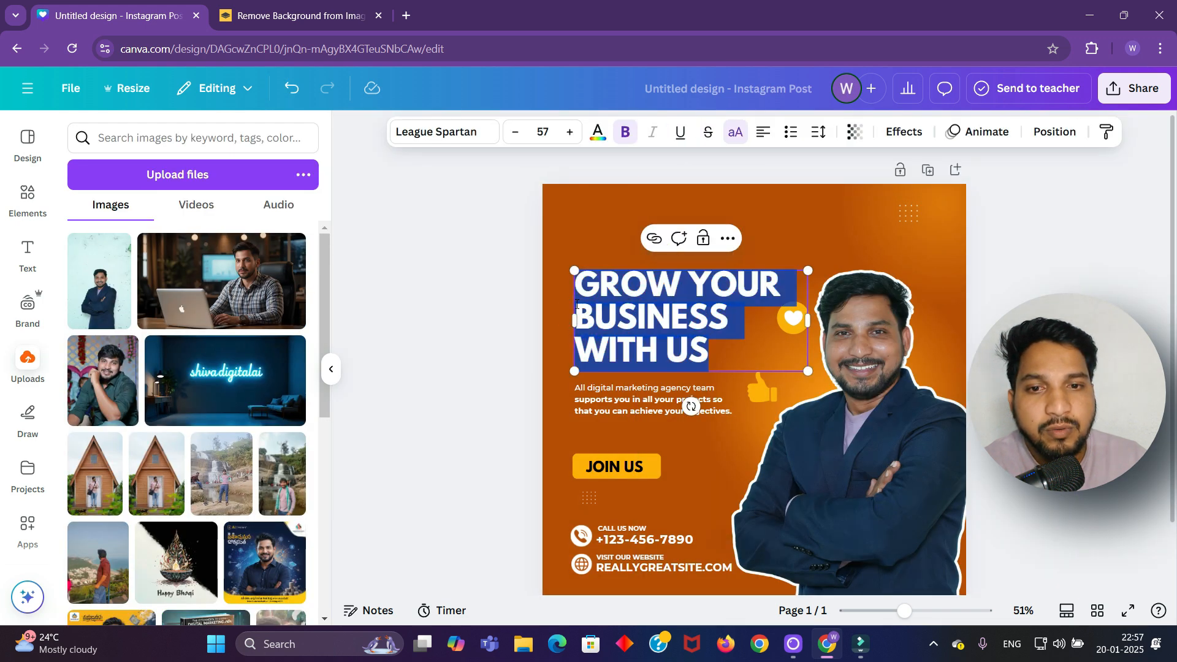
pyautogui.moveTo(576, 316); pyautogui.dragTo(728, 317)
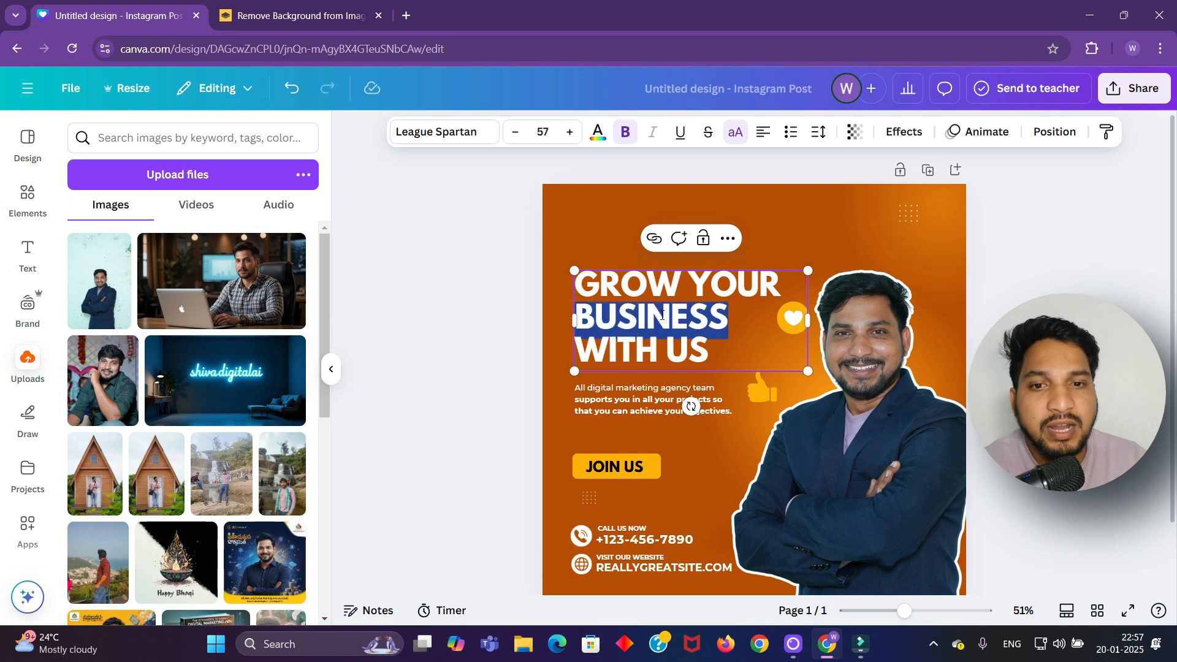
pyautogui.click(597, 136)
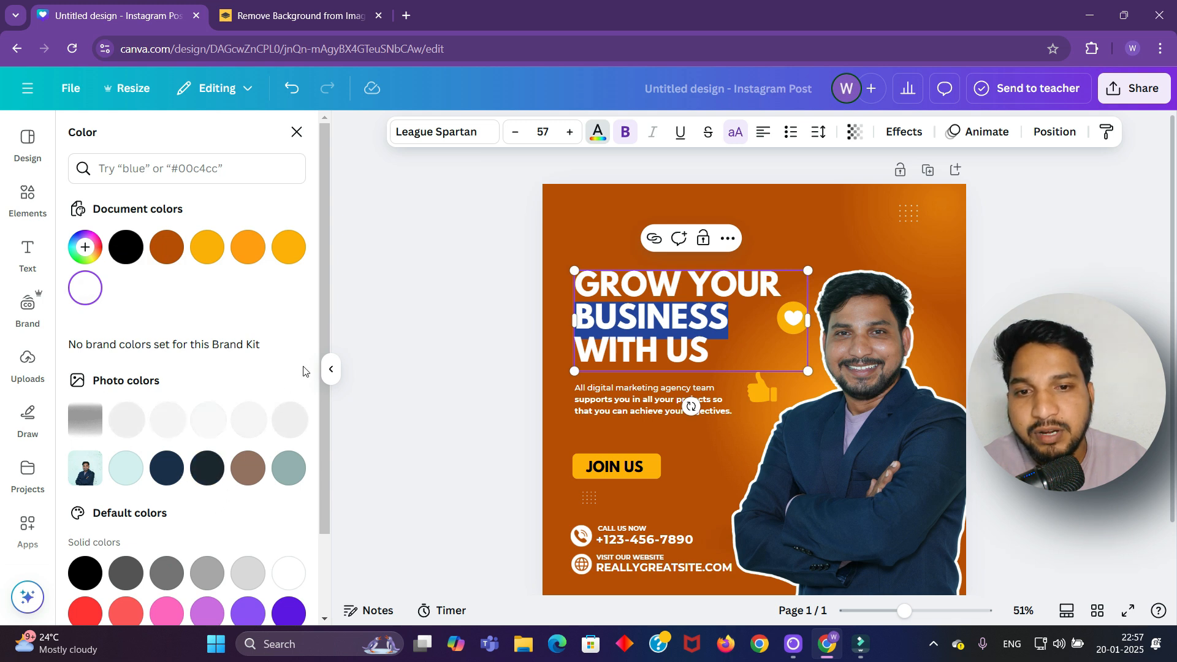
pyautogui.scroll(-2, 183, 478)
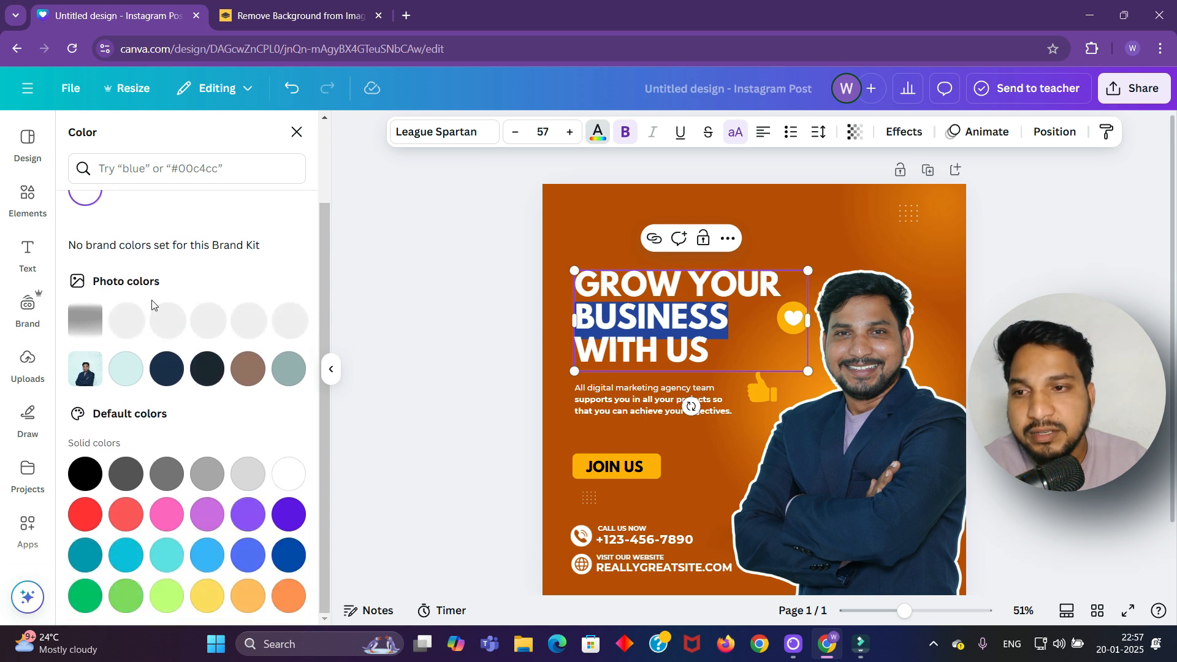
pyautogui.scroll(2, 152, 305)
pyautogui.click(86, 247)
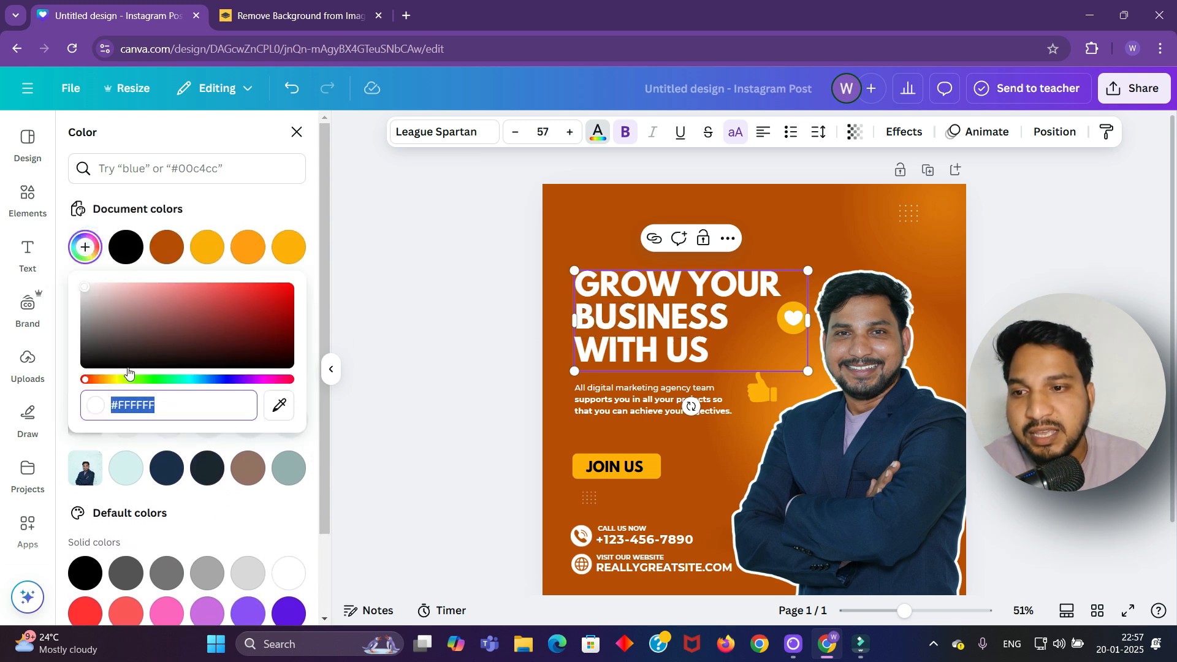
pyautogui.moveTo(92, 381); pyautogui.dragTo(215, 385)
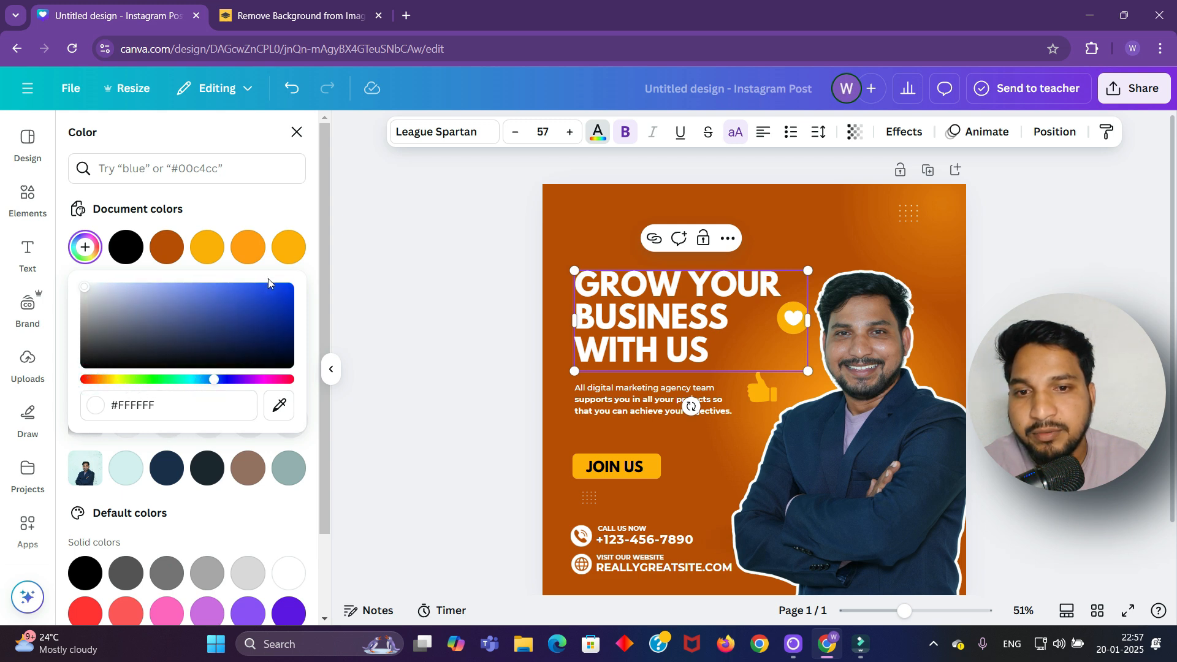
pyautogui.moveTo(266, 295); pyautogui.dragTo(311, 278)
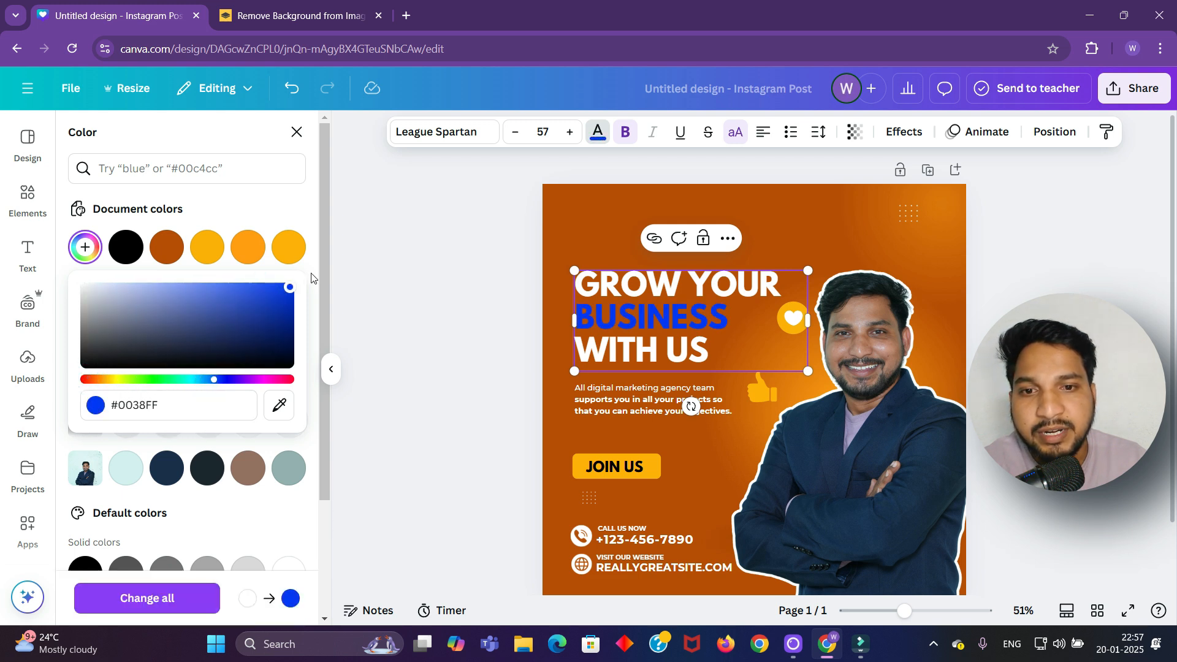
pyautogui.click(386, 268)
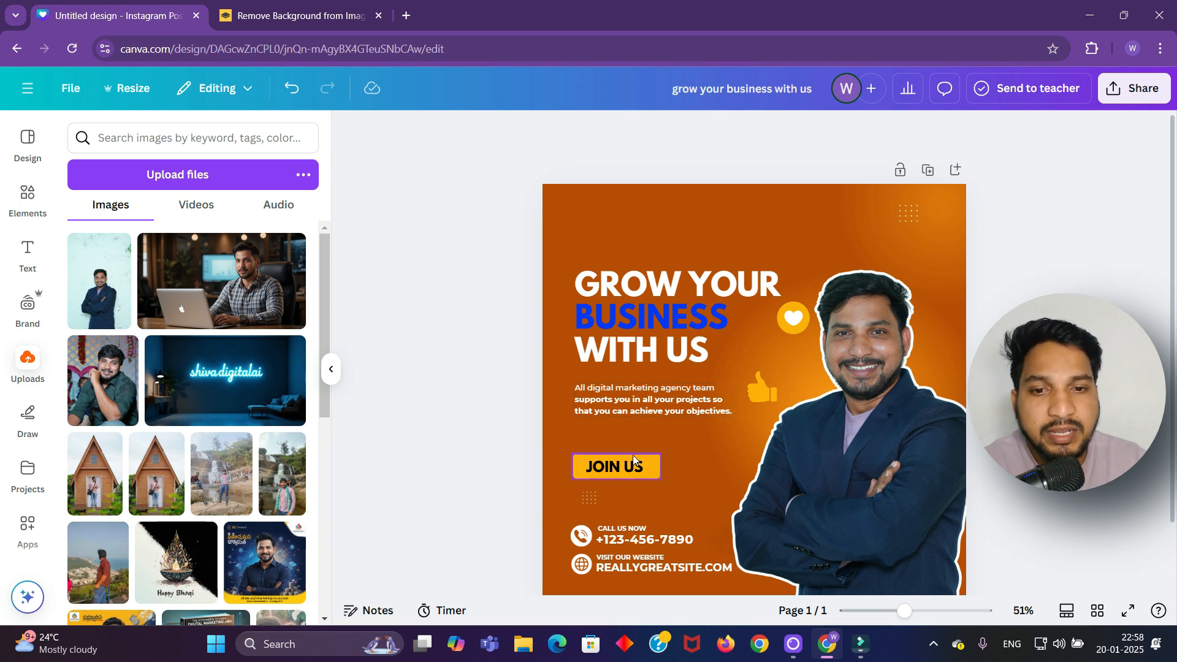
# Type a new phone number under CALL US NOW and a new website domain
pyautogui.doubleClick(682, 542)
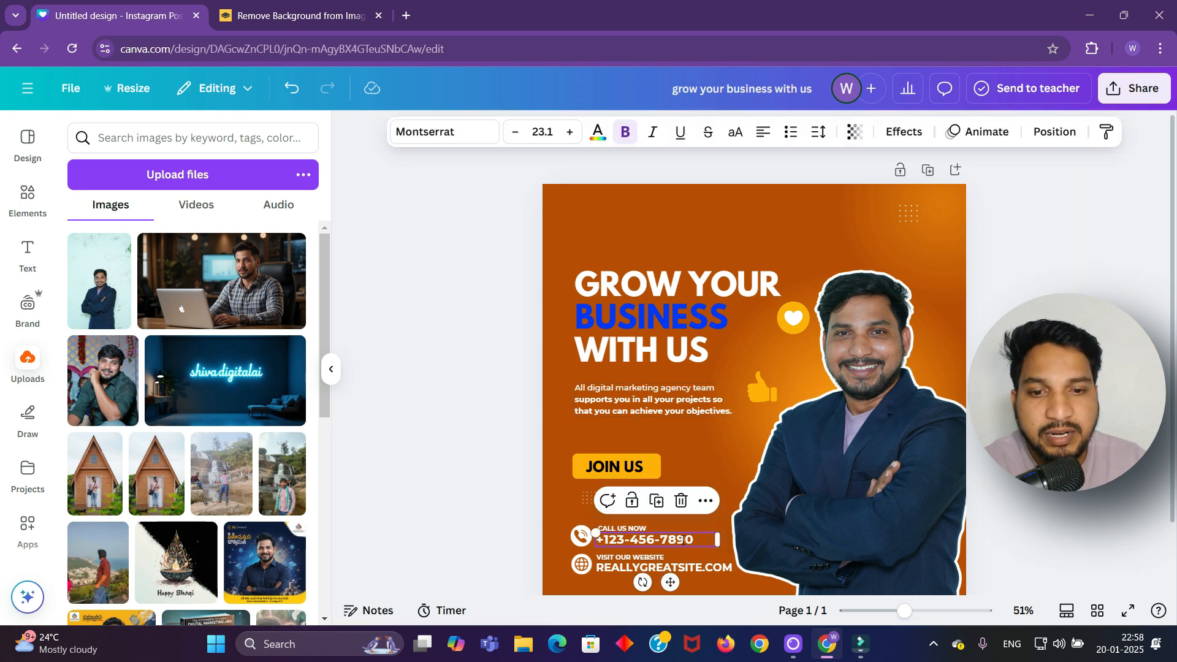
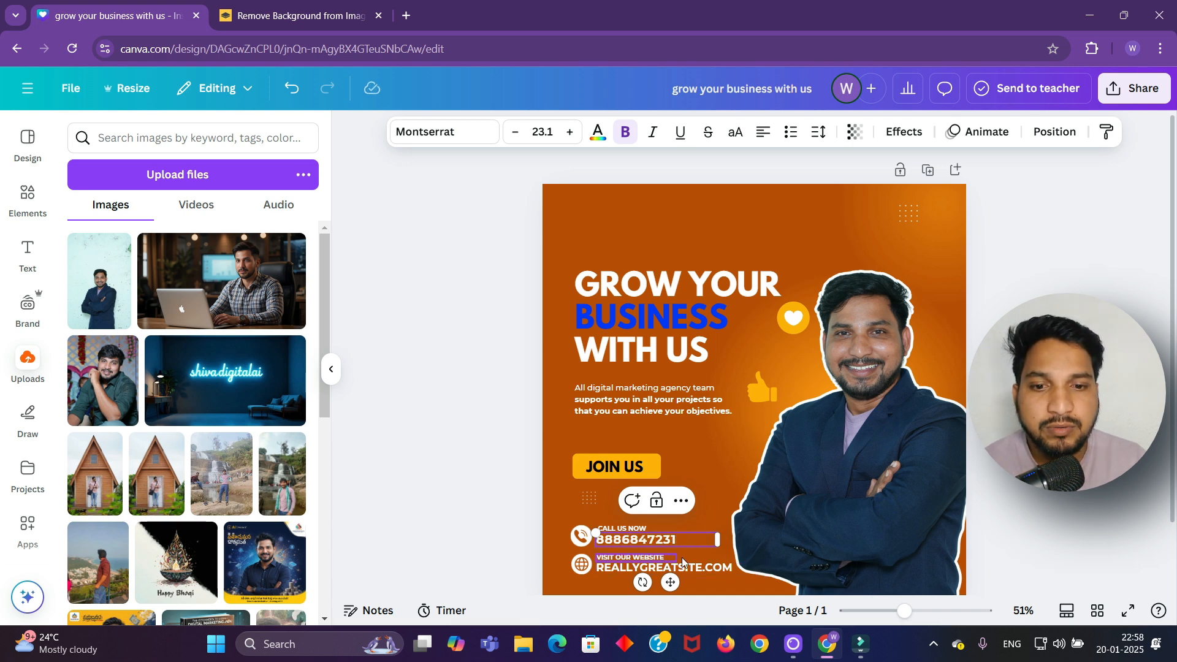
pyautogui.doubleClick(735, 573)
pyautogui.write('S')
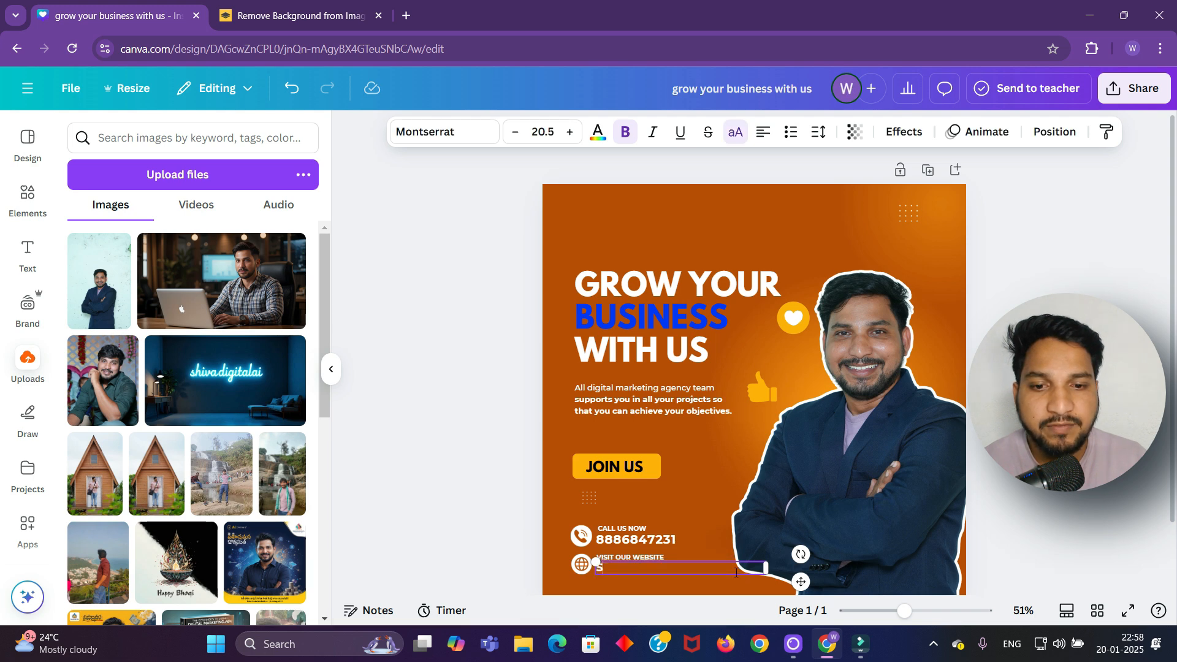
pyautogui.write('HIVAJADI.COM')
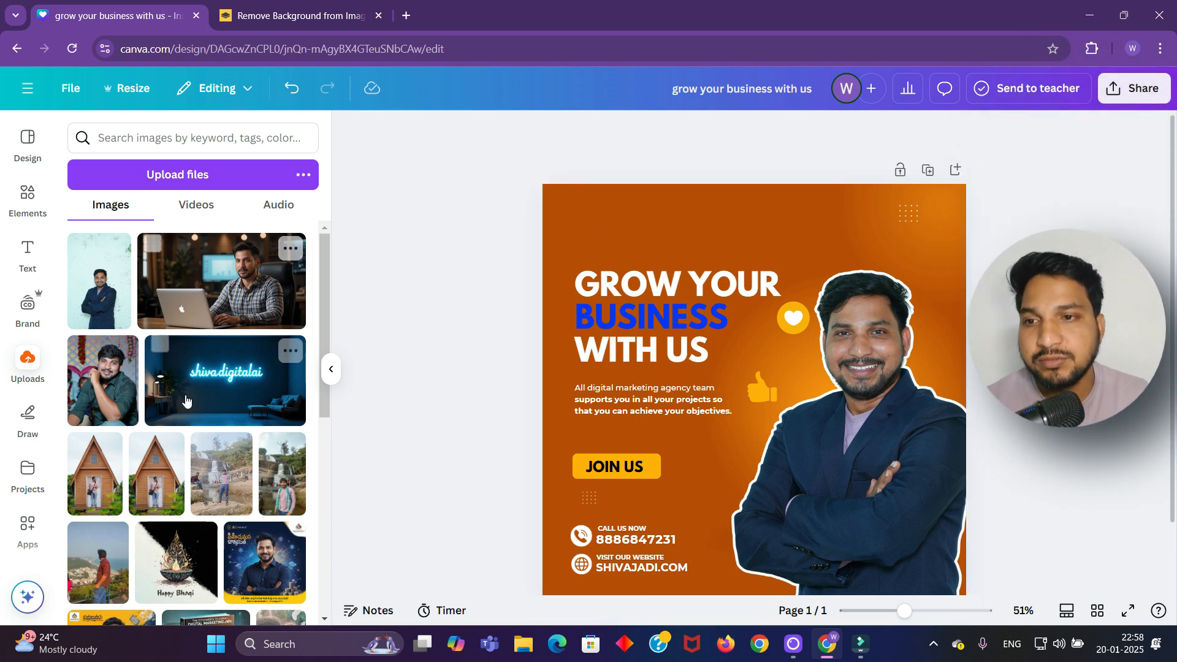
# Add the purple Digital Shikharam logo from Uploads and place it in the top-left corner
pyautogui.scroll(-10, 187, 401)
pyautogui.scroll(-8, 187, 400)
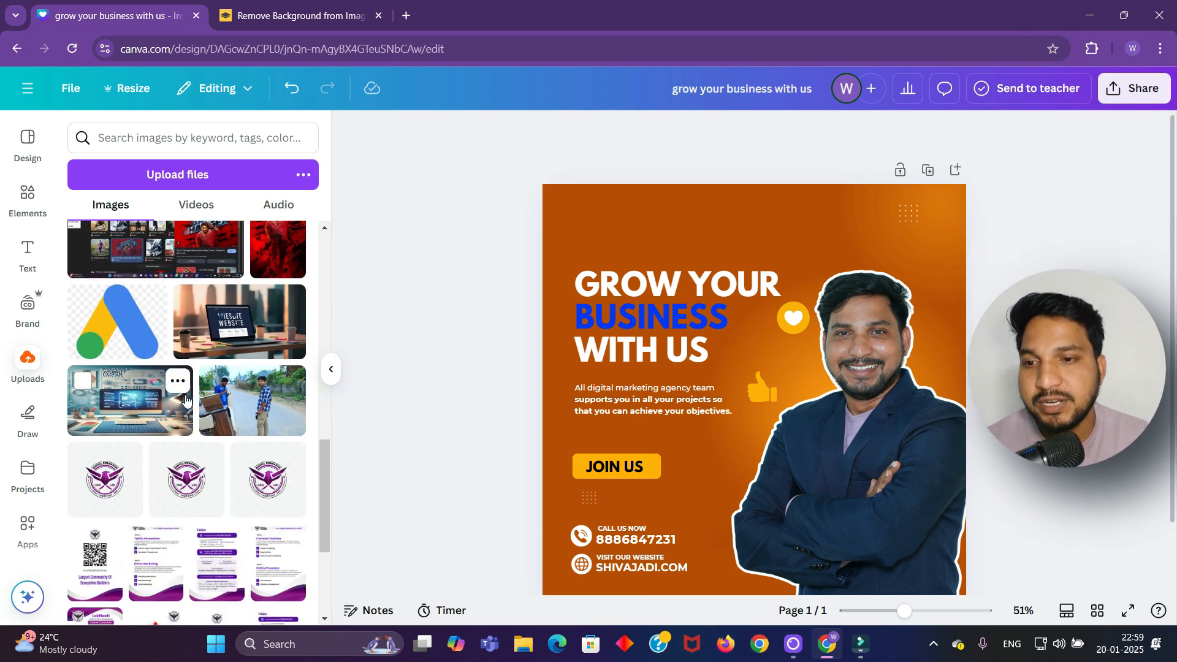
pyautogui.click(107, 262)
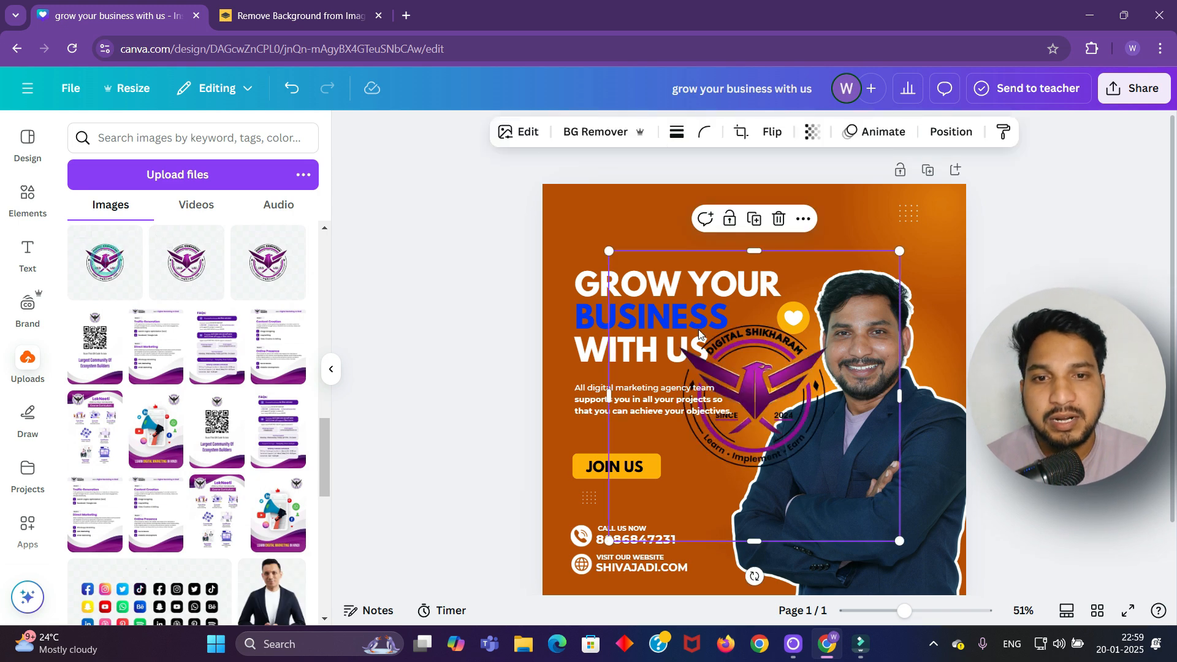
pyautogui.moveTo(687, 472); pyautogui.dragTo(746, 217)
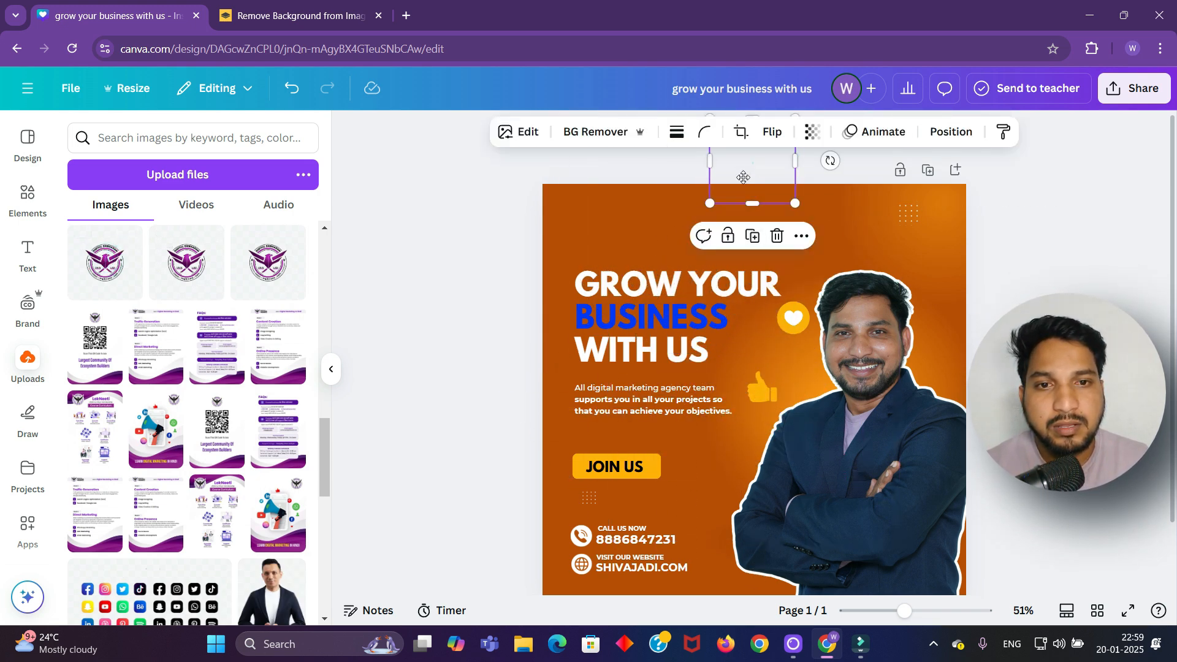
pyautogui.moveTo(752, 162); pyautogui.dragTo(593, 221)
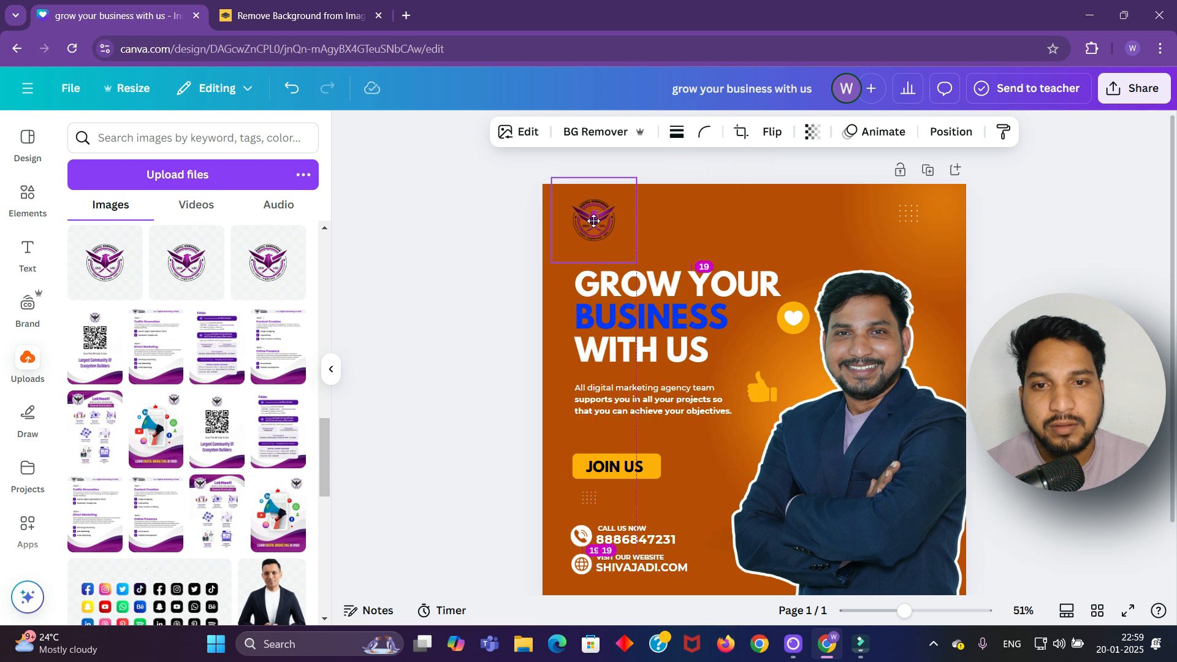
pyautogui.click(456, 264)
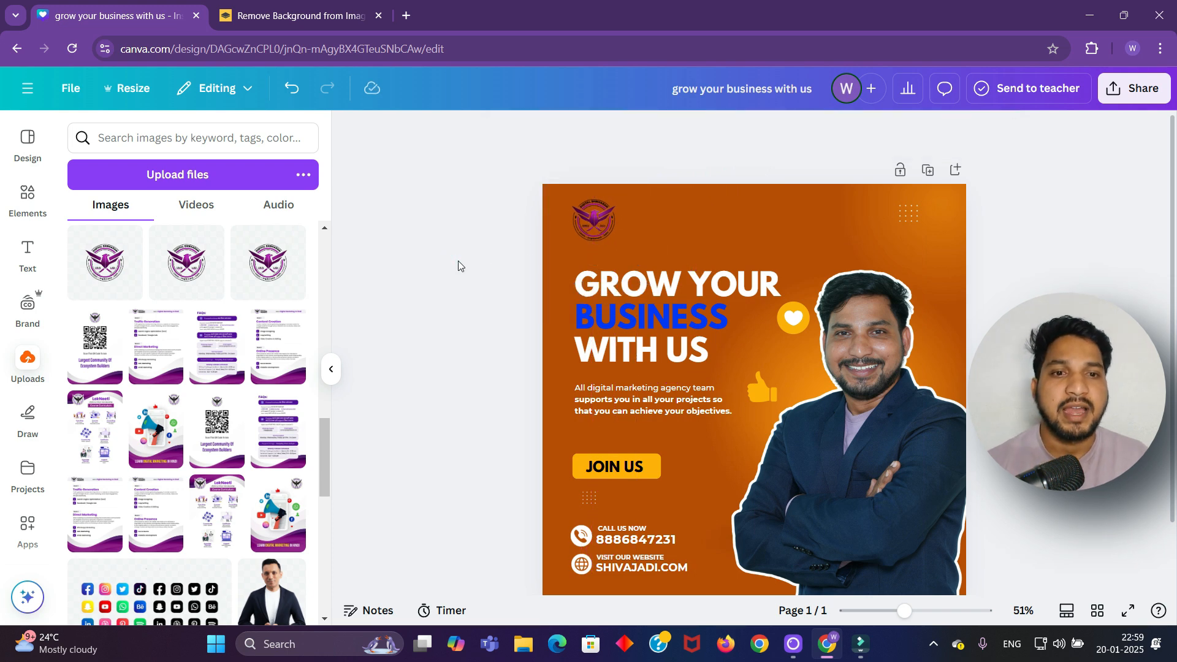
# Download the design as 'grow your business with us.png' and open the downloaded file
pyautogui.click(1143, 88)
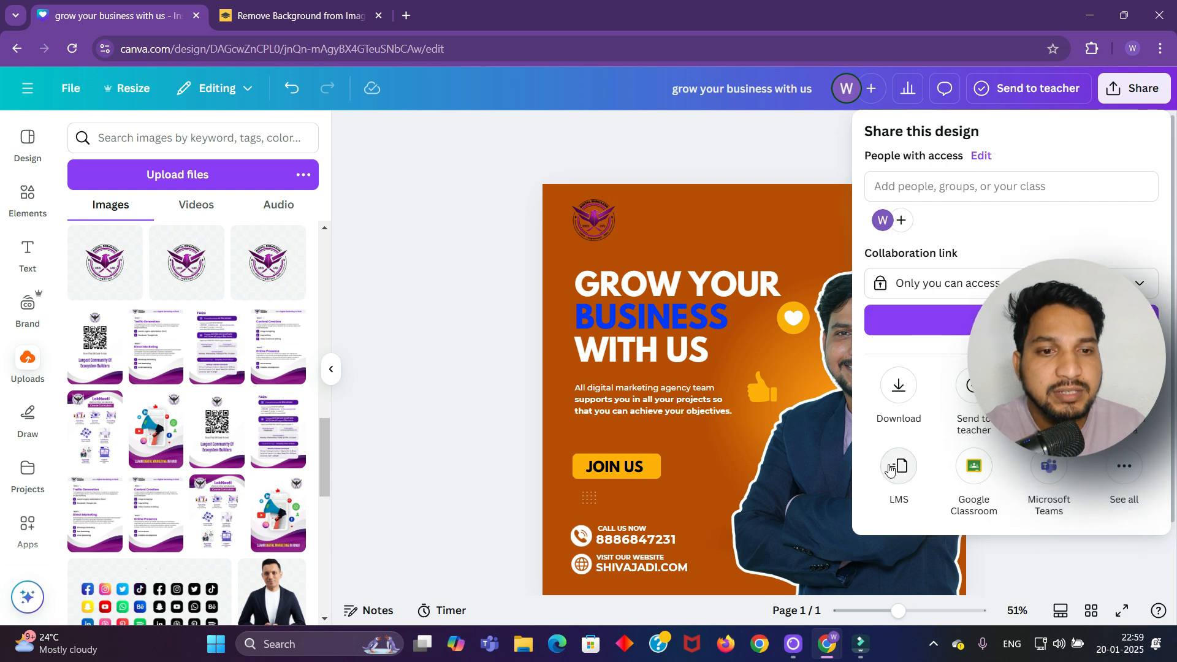
pyautogui.click(898, 385)
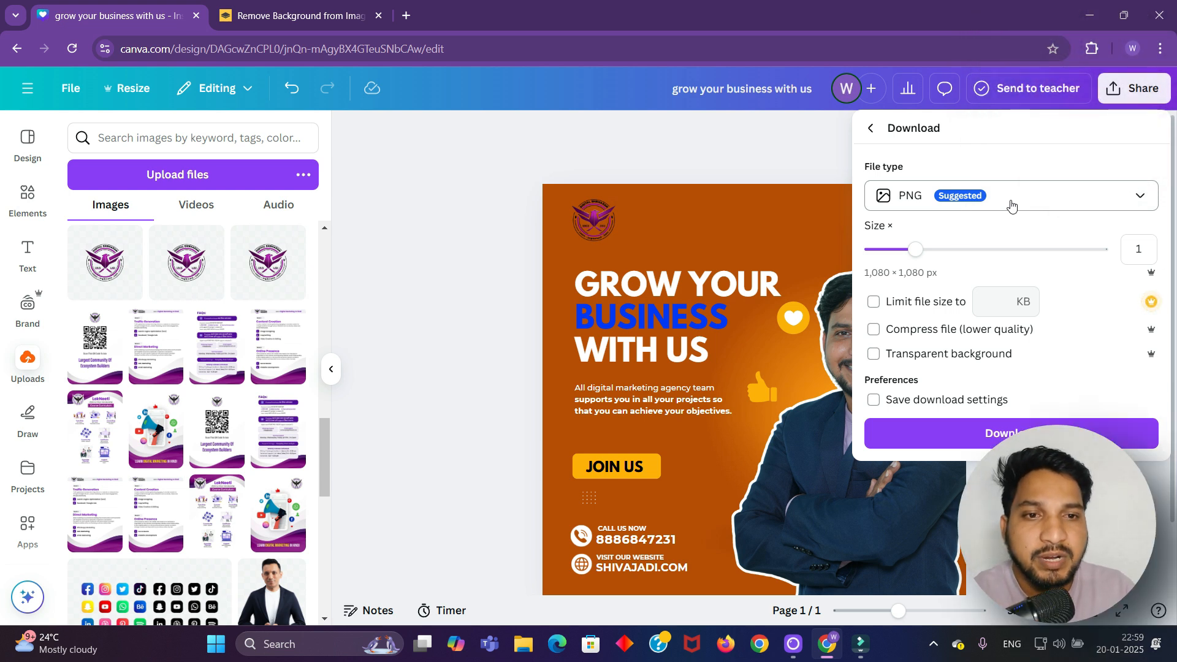
pyautogui.click(1042, 439)
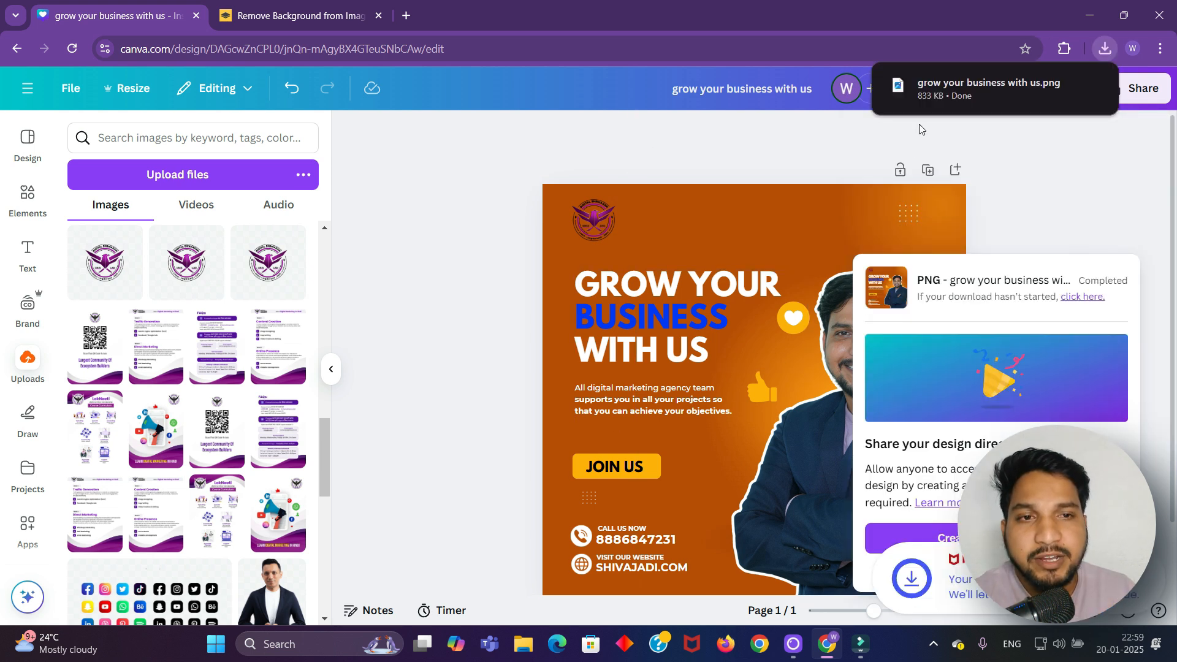
pyautogui.click(972, 92)
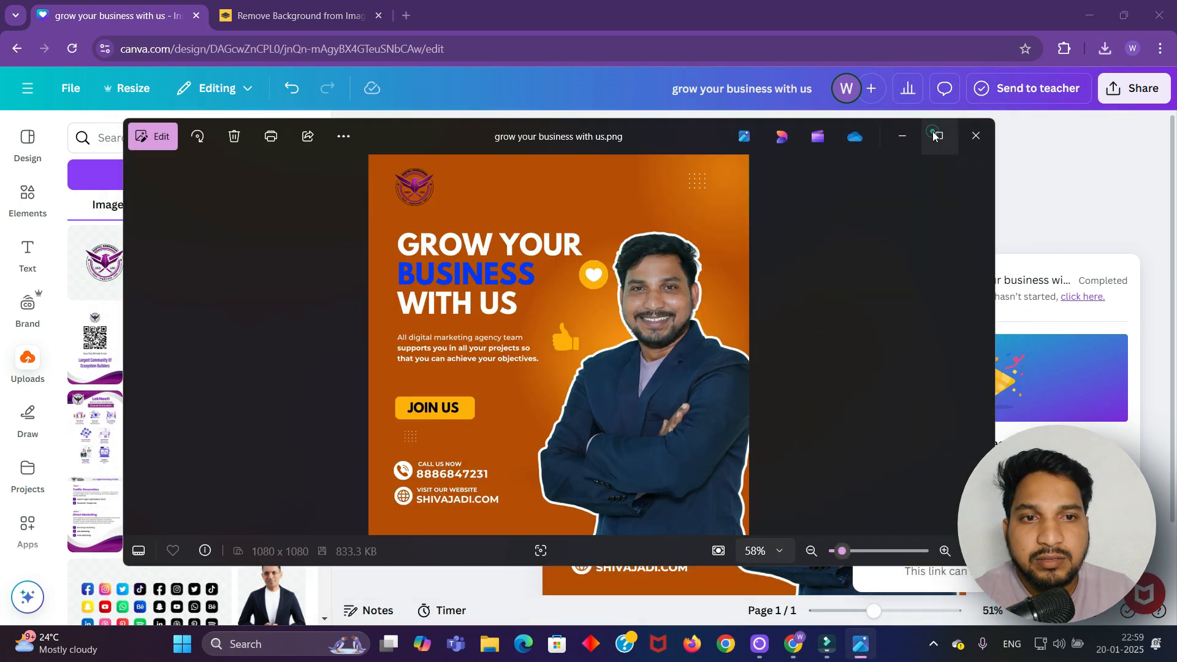
# Inspect the downloaded poster maximized in Photos, then close the viewer
pyautogui.click(938, 135)
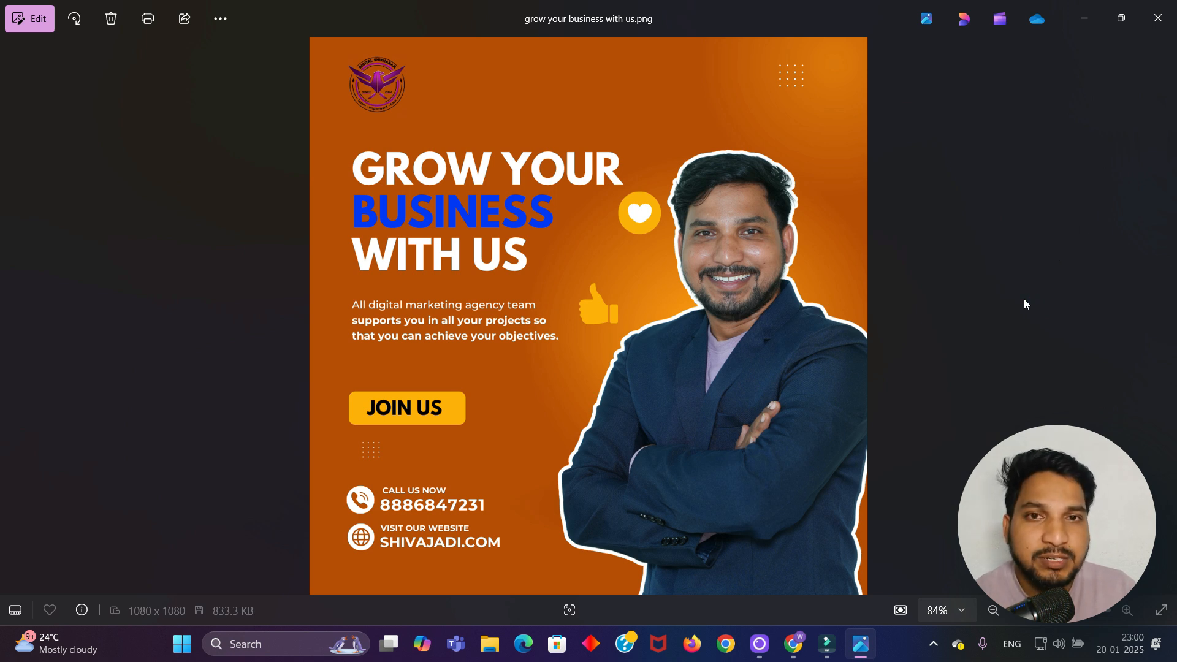
pyautogui.click(1158, 25)
pyautogui.scroll(-2, 1035, 326)
# Add a blank page 2 below the poster and set its background to white
pyautogui.moveTo(774, 629)
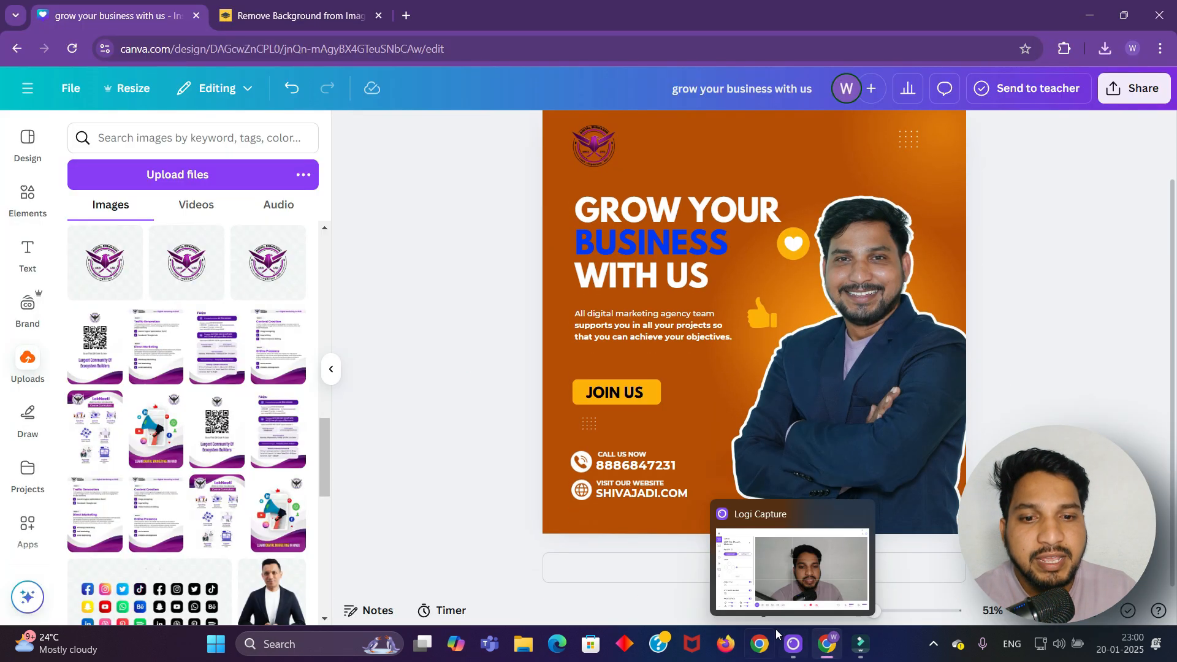
pyautogui.click(672, 569)
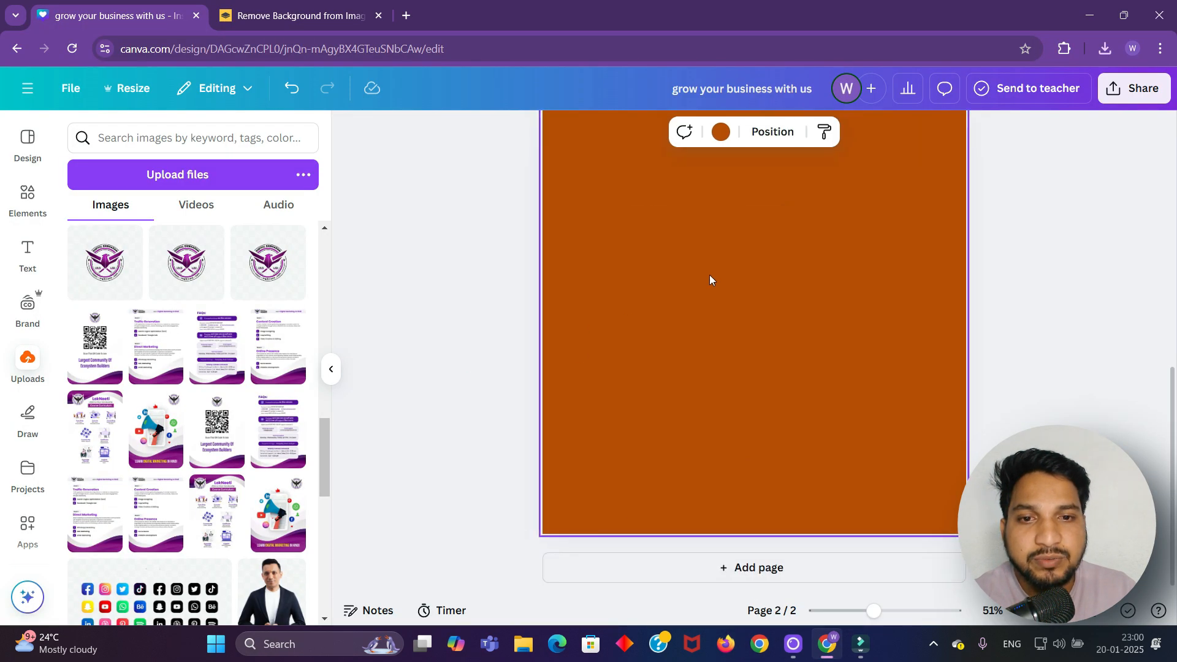
pyautogui.scroll(2, 709, 278)
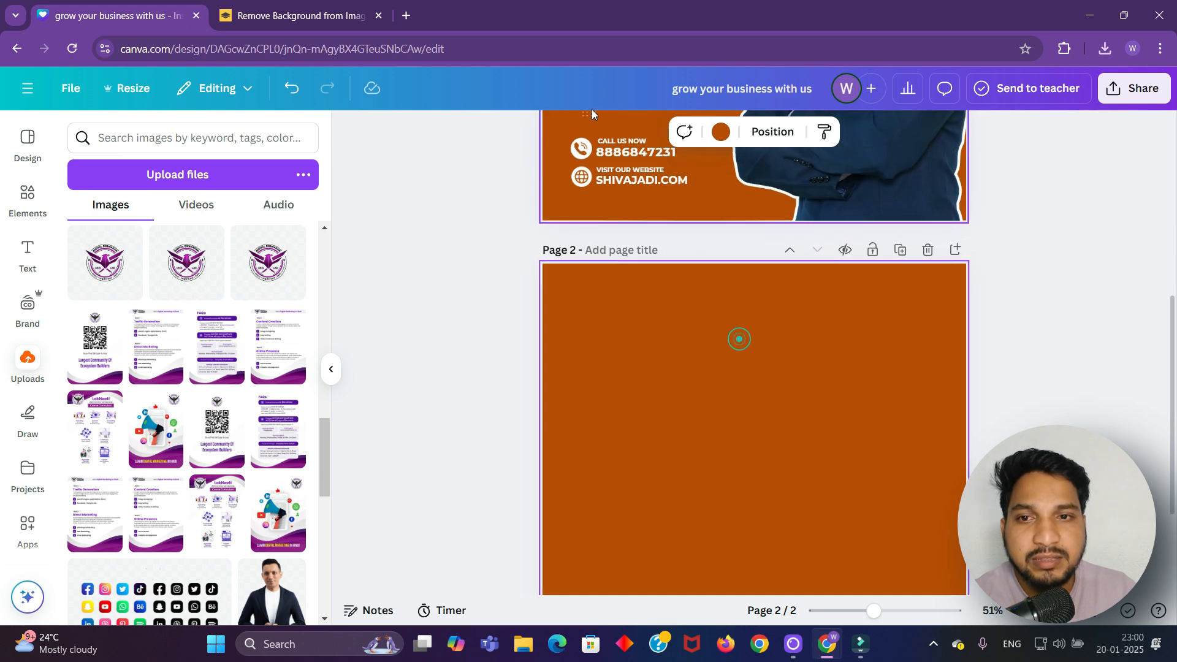
pyautogui.click(720, 132)
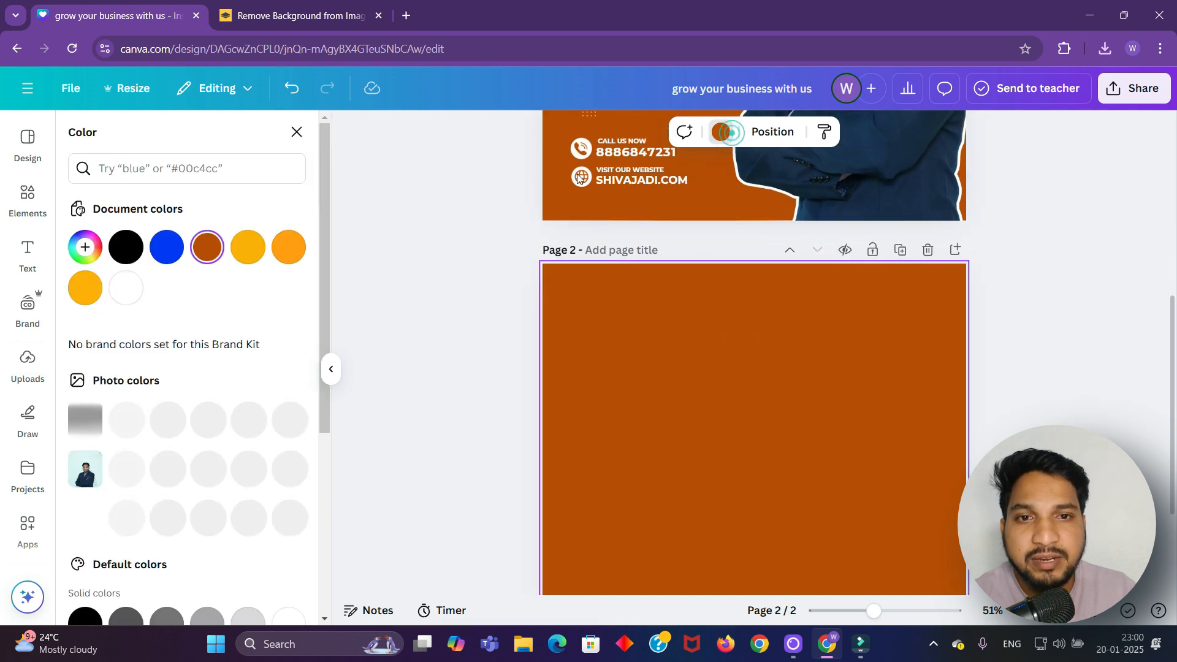
pyautogui.click(126, 285)
pyautogui.press('Escape')
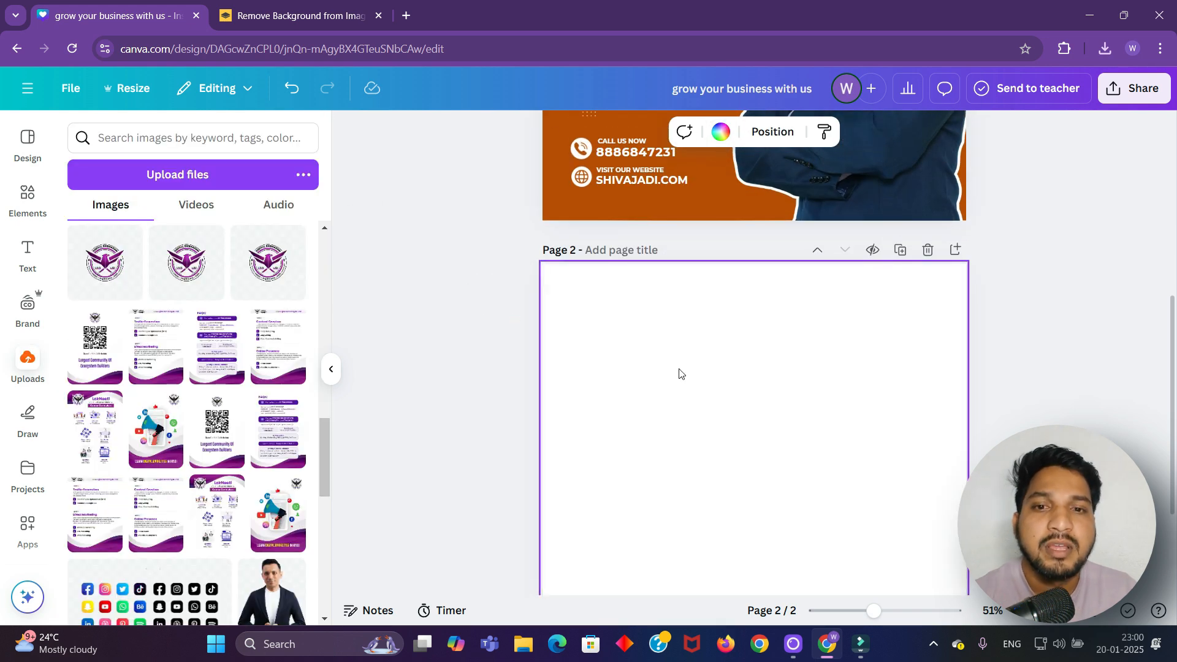
pyautogui.scroll(-3, 680, 377)
pyautogui.click(503, 341)
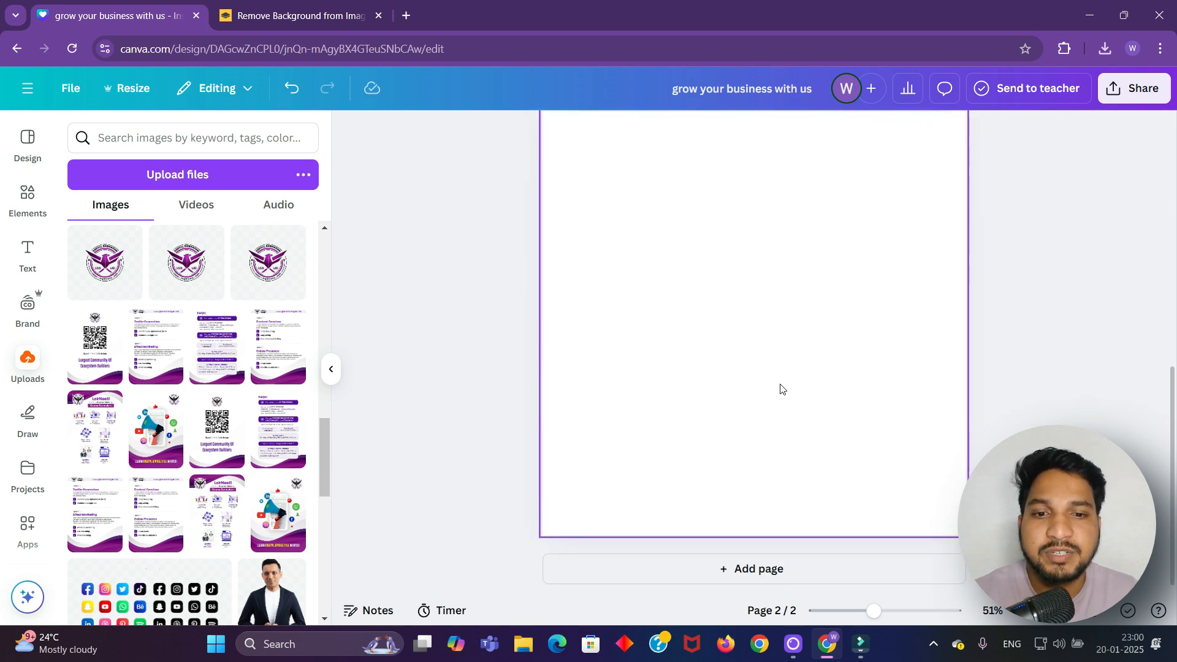
pyautogui.keyDown('ctrl'); pyautogui.scroll(-3, 780, 388); pyautogui.keyUp('ctrl')
pyautogui.click(467, 271)
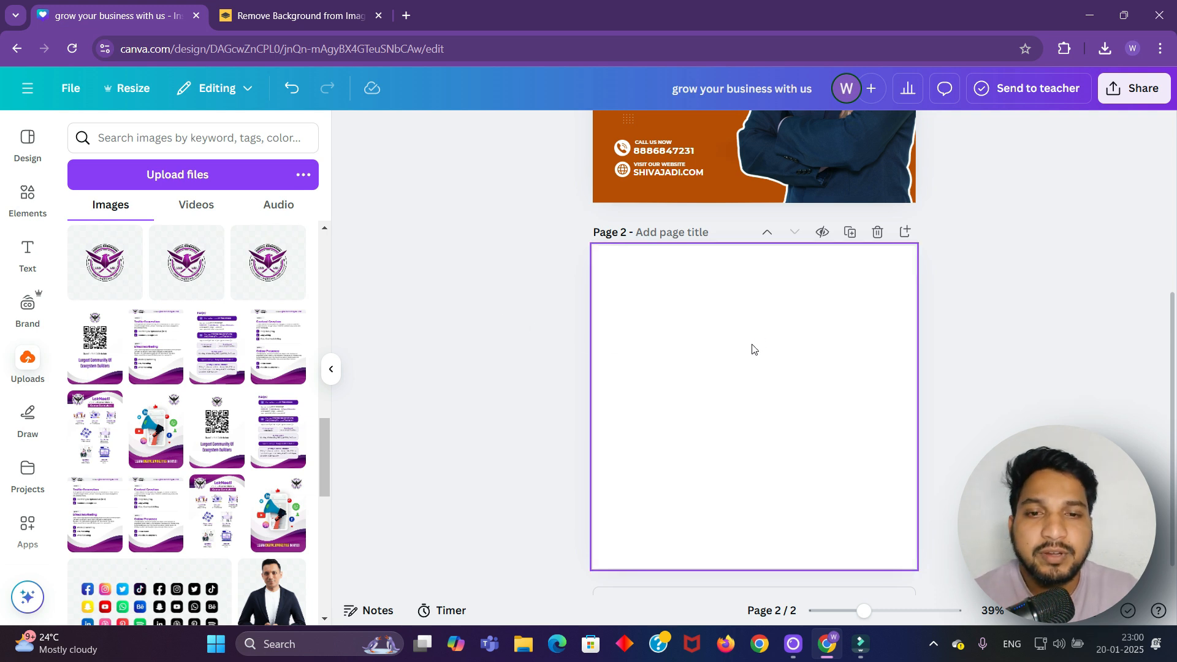
# Paste onto page 2 and search the Elements library for 'photography background'
pyautogui.click(744, 374)
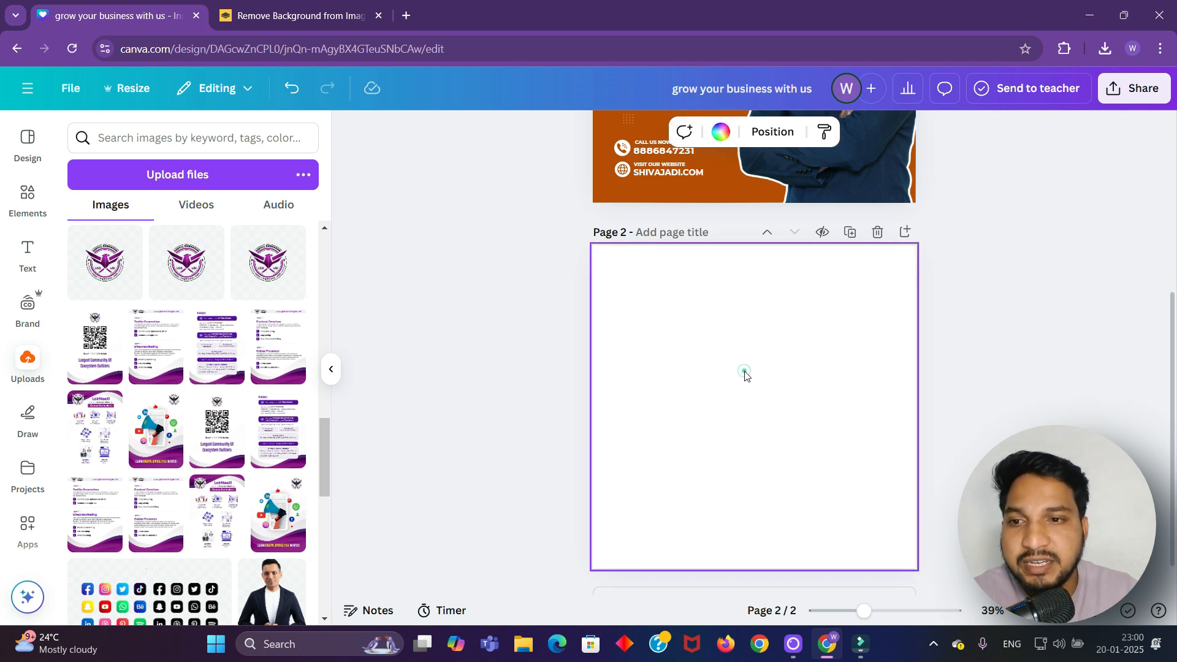
pyautogui.hotkey('ctrl', 'v')
pyautogui.click(32, 206)
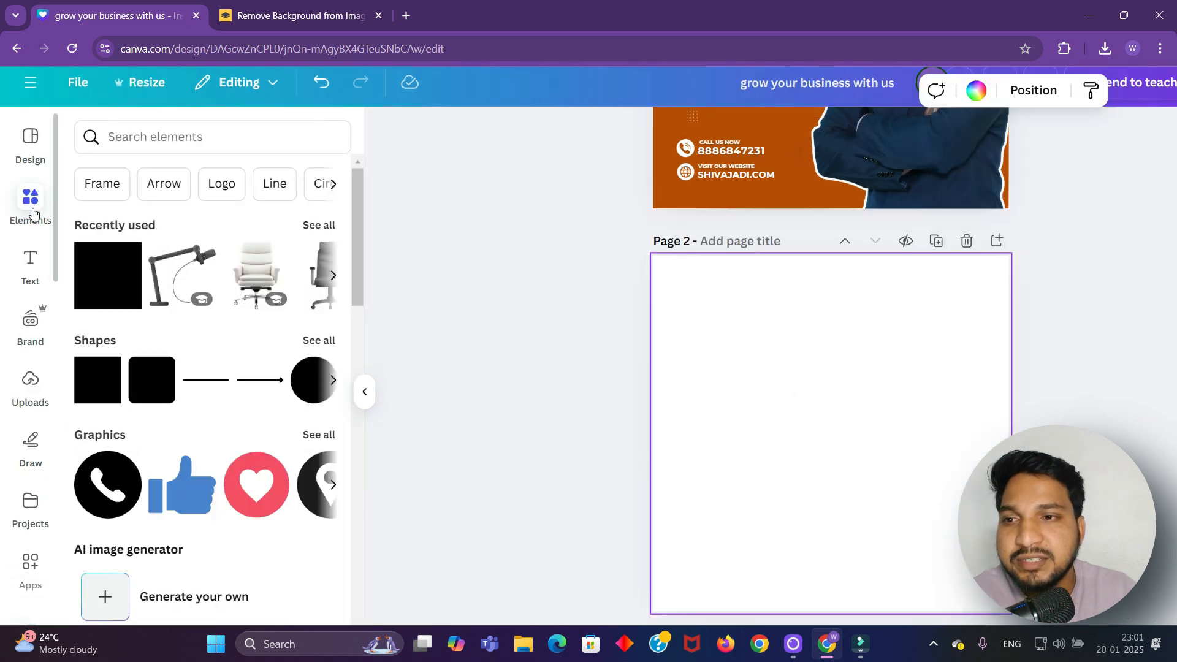
pyautogui.click(34, 213)
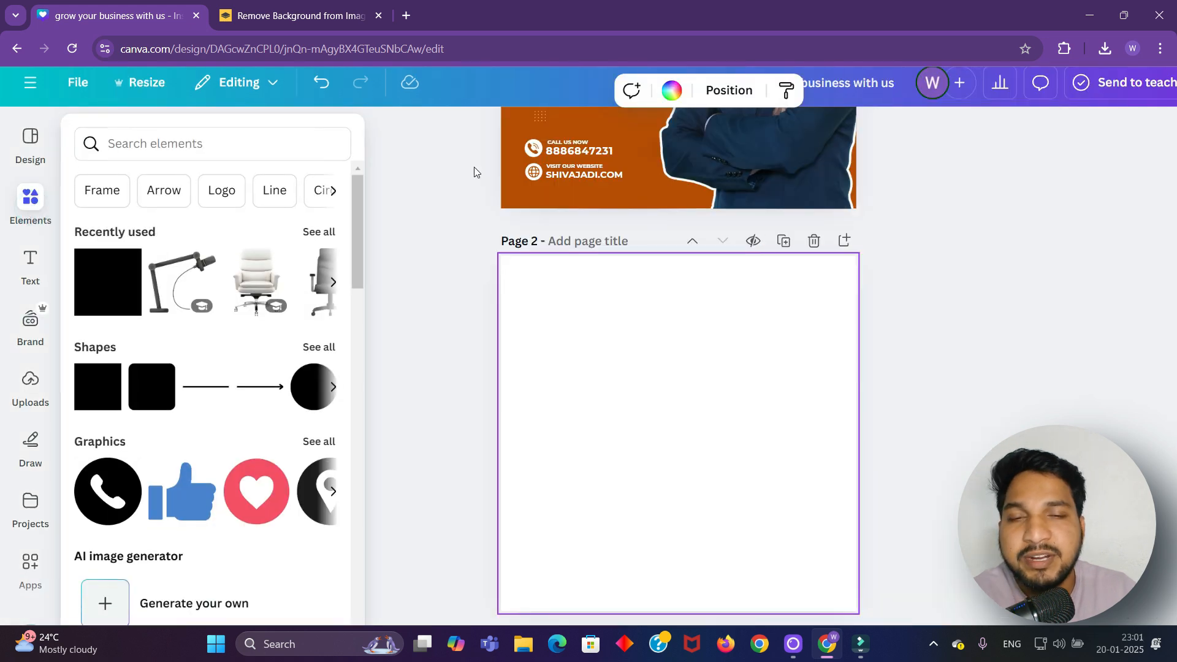
pyautogui.click(34, 212)
pyautogui.click(114, 142)
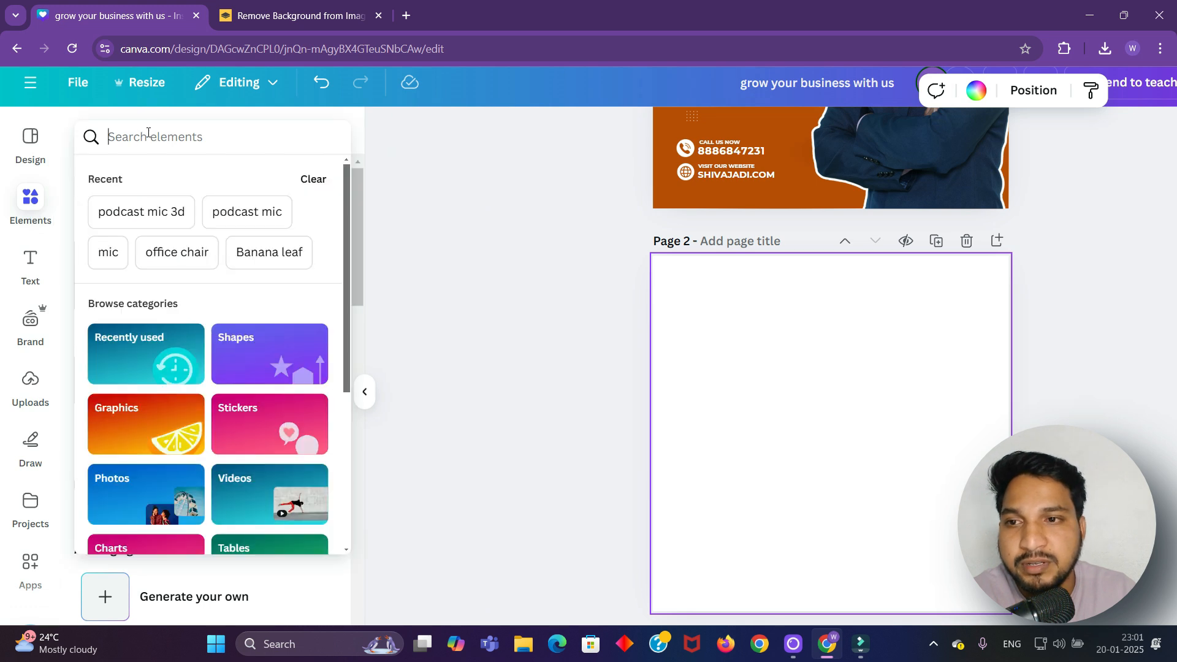
pyautogui.write('PHO')
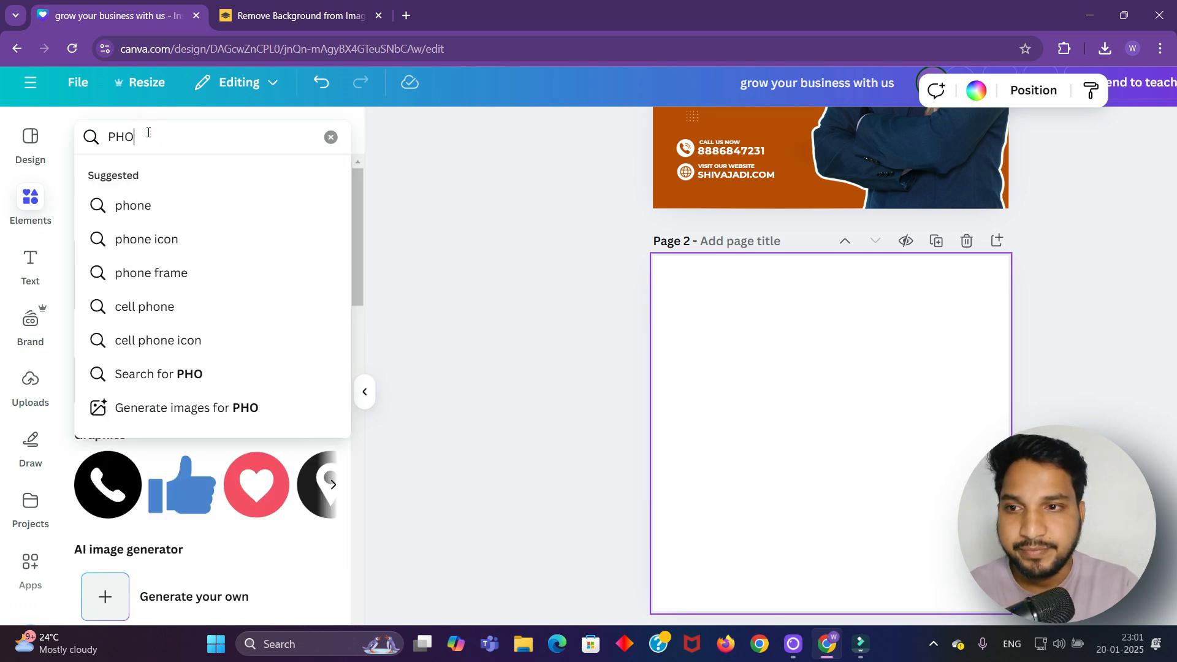
pyautogui.write('YTOGRAPHY')
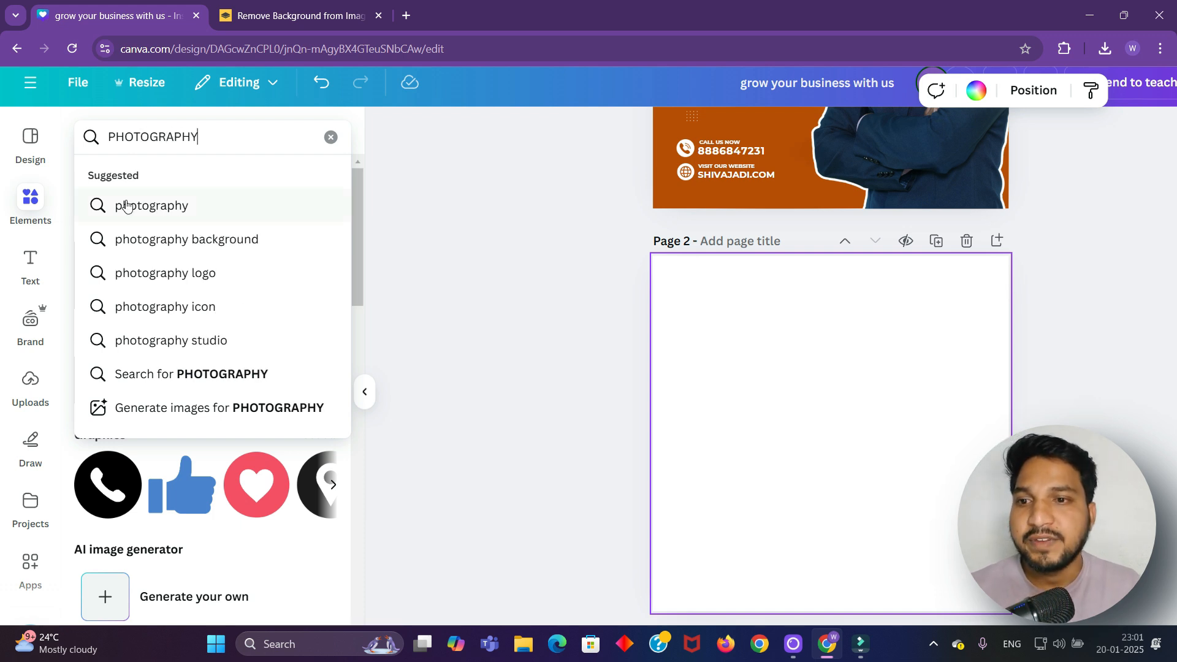
pyautogui.click(150, 233)
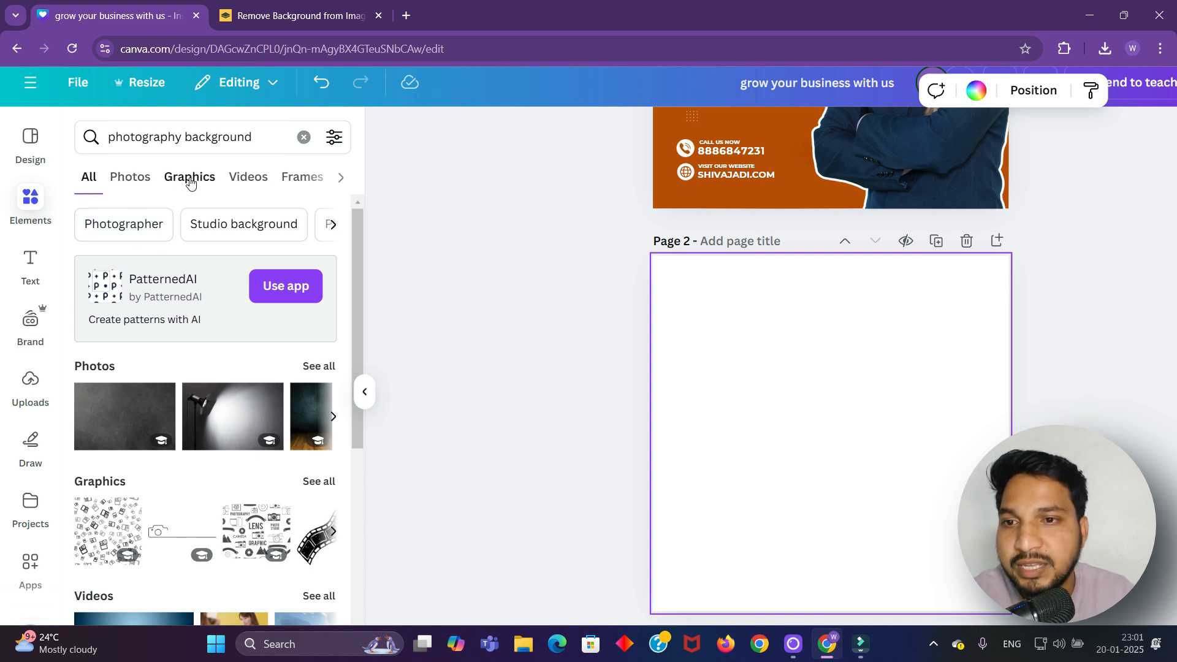
# Filter the search to Photos and browse the studio backdrop results
pyautogui.click(131, 179)
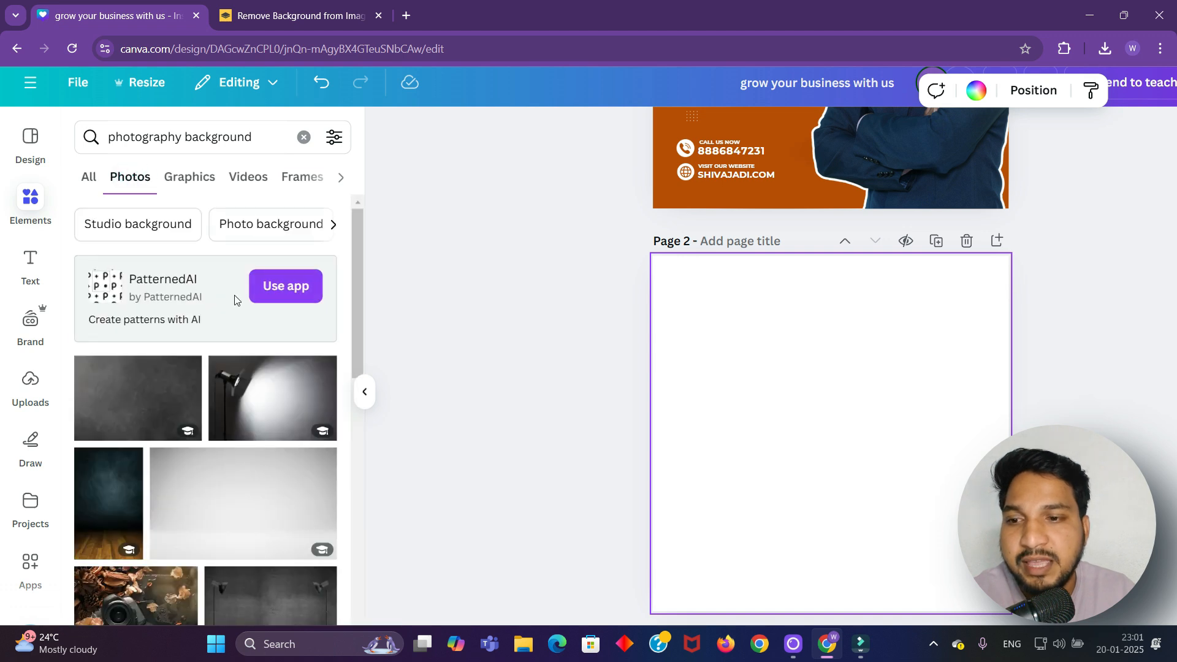
pyautogui.scroll(-3, 178, 380)
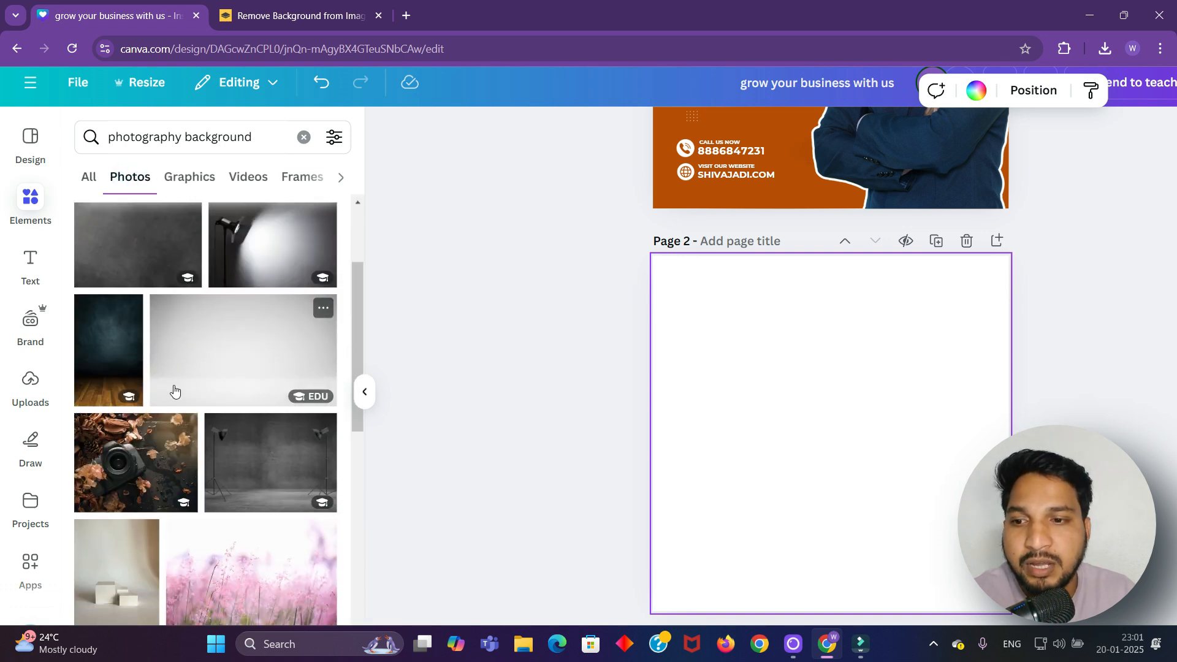
pyautogui.scroll(-3, 171, 386)
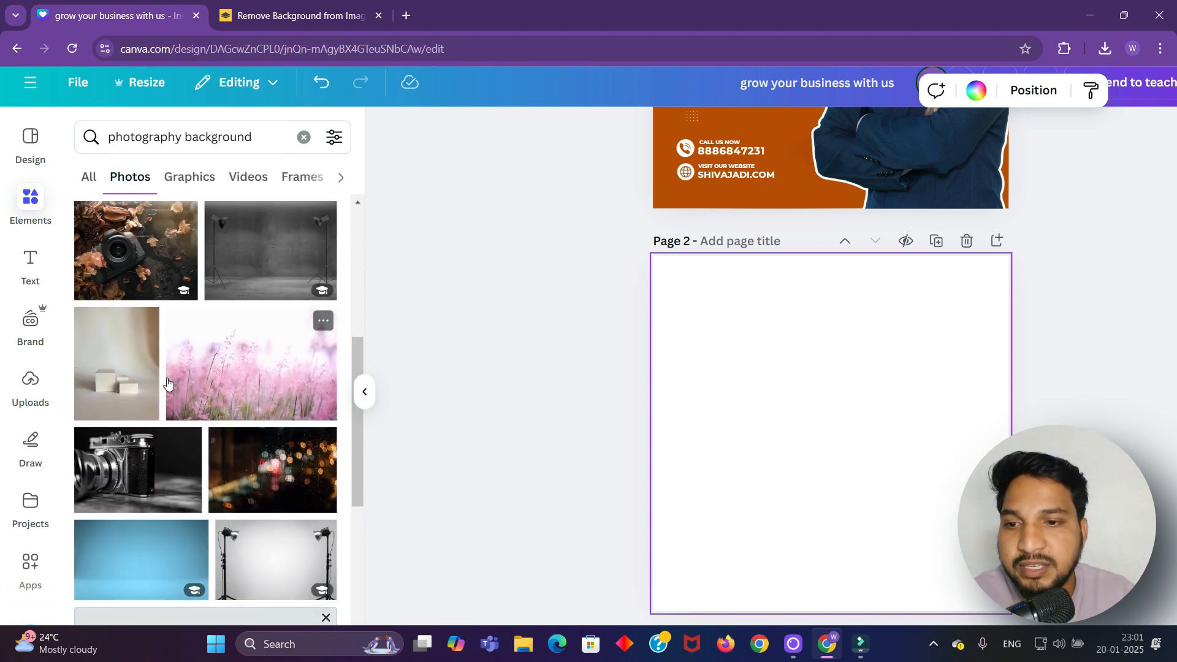
pyautogui.scroll(-3, 167, 383)
pyautogui.scroll(-6, 164, 377)
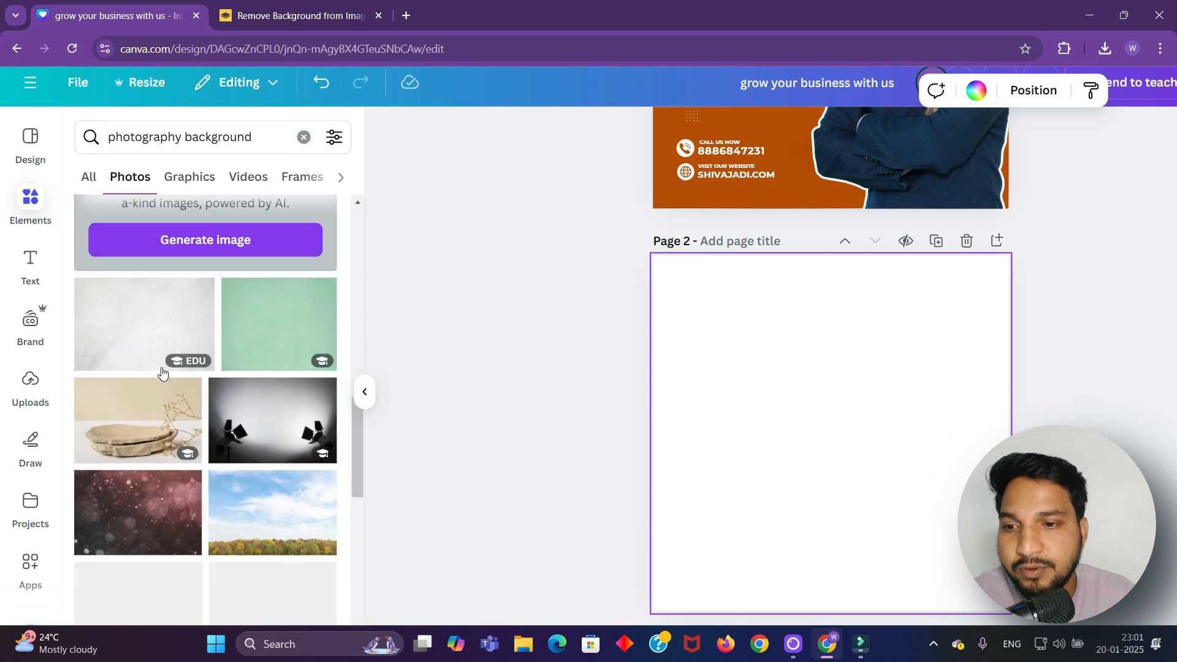
pyautogui.scroll(-5, 159, 371)
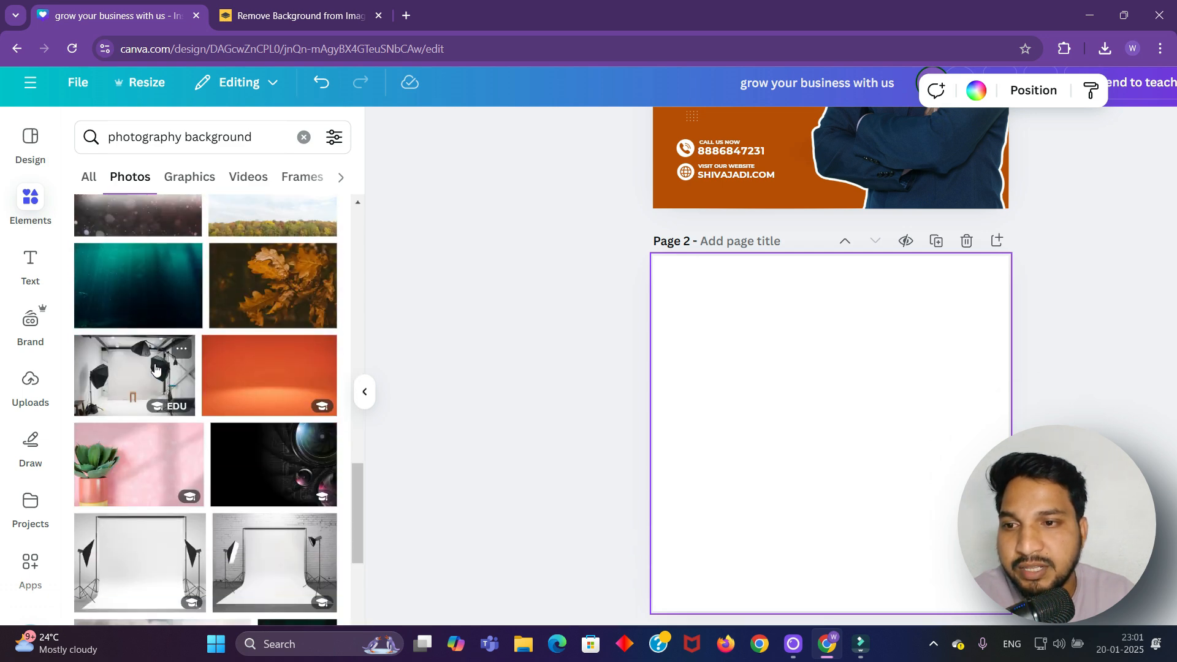
pyautogui.scroll(-2, 153, 365)
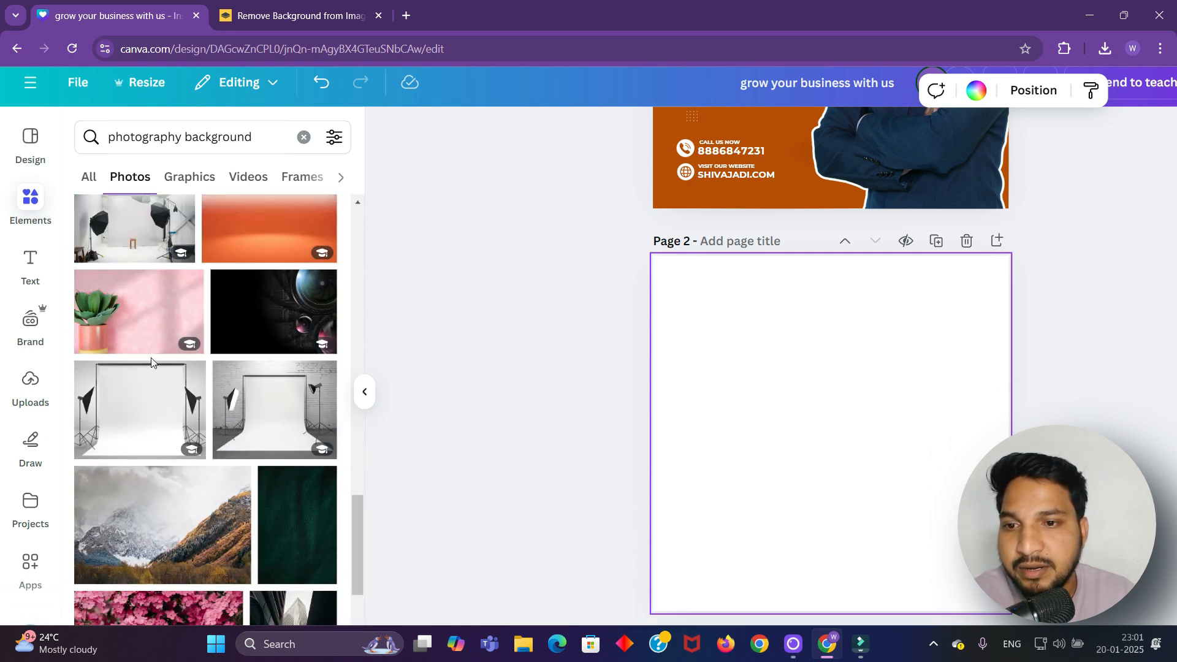
# Add the black camera-lens photo to page 2, stretching it to the top, bottom and right edges
pyautogui.scroll(2, 152, 362)
pyautogui.click(275, 441)
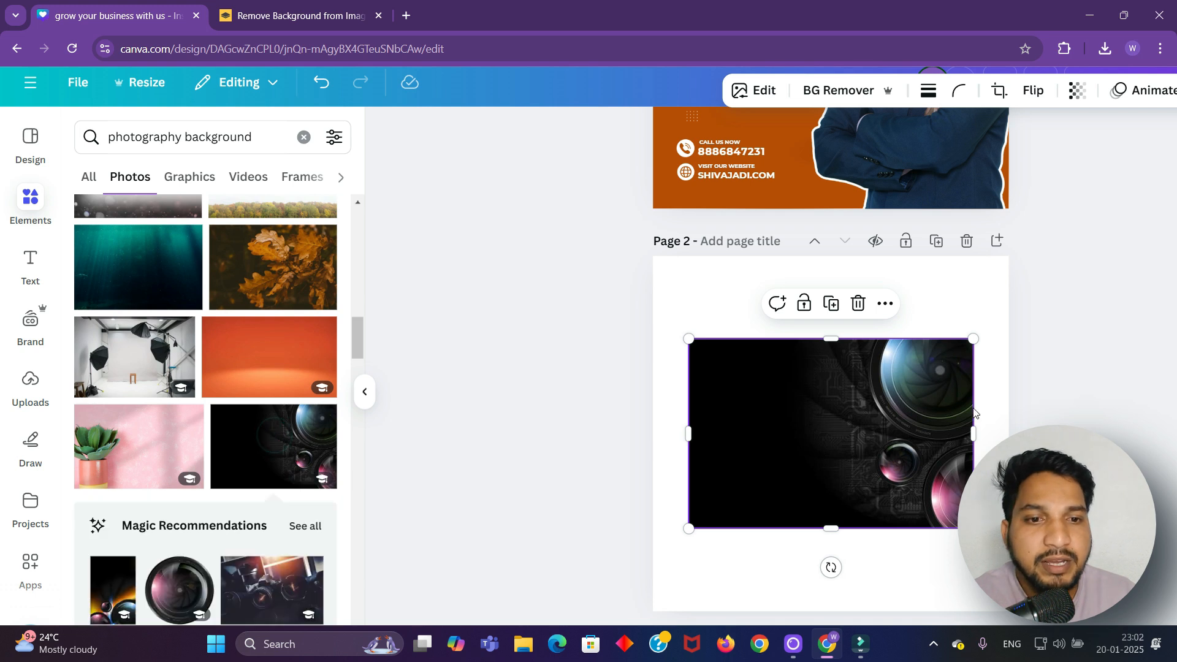
pyautogui.scroll(-1, 861, 394)
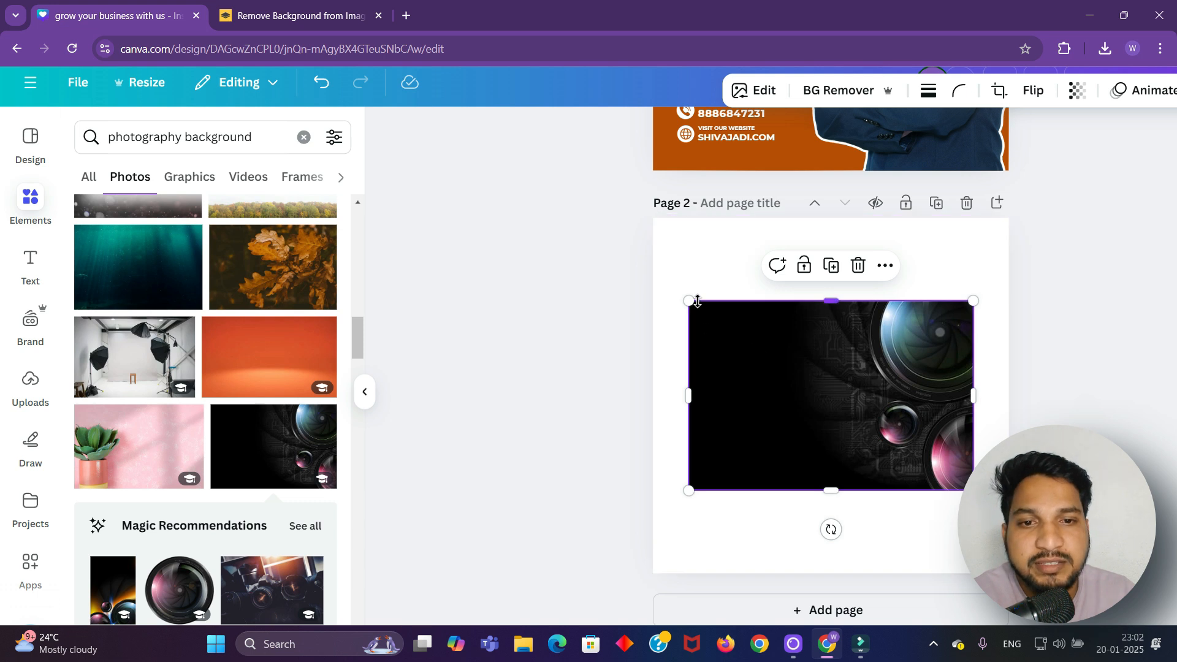
pyautogui.moveTo(688, 299); pyautogui.dragTo(590, 234)
pyautogui.moveTo(776, 235); pyautogui.dragTo(776, 213)
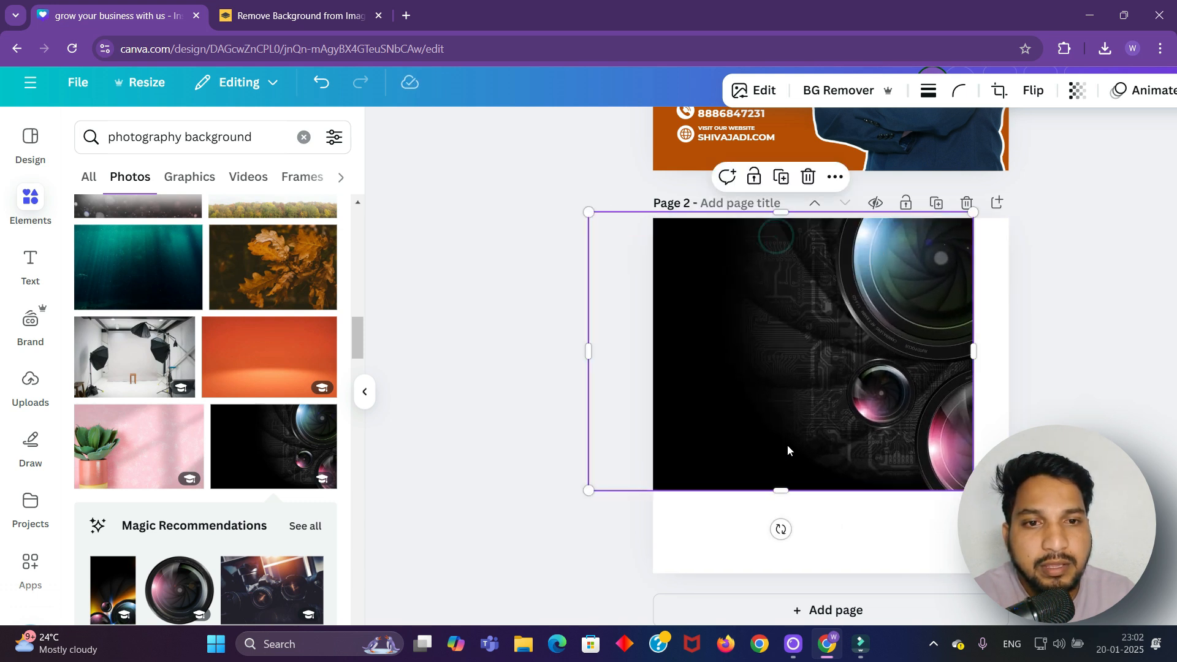
pyautogui.moveTo(785, 494); pyautogui.dragTo(778, 575)
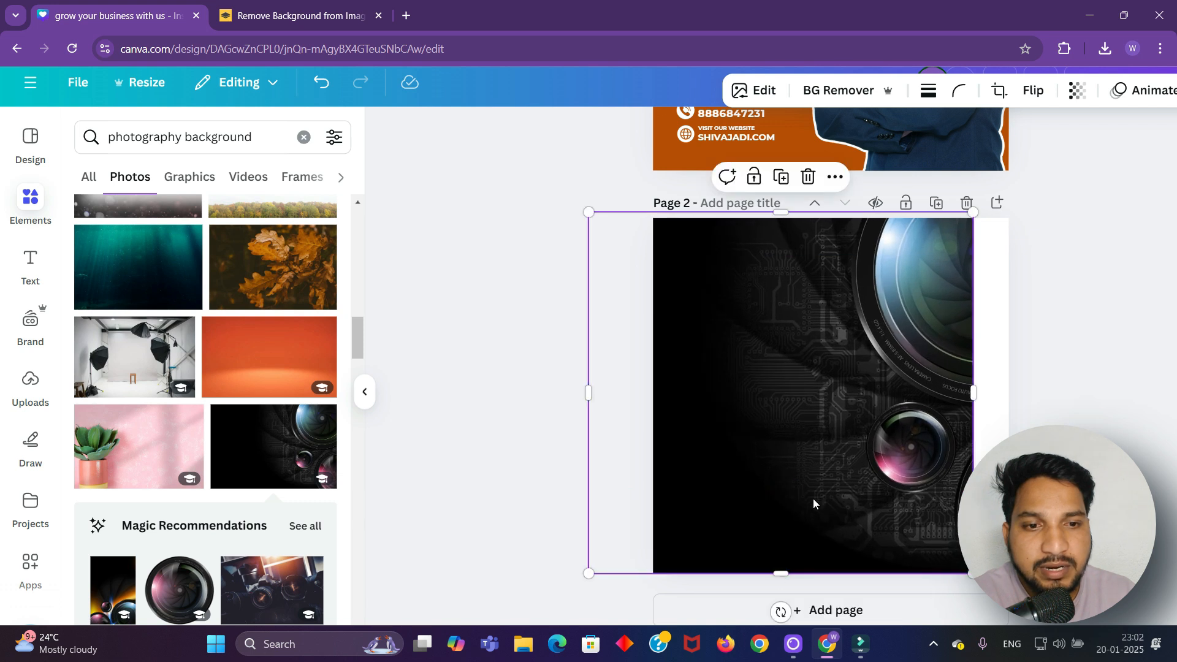
pyautogui.moveTo(811, 500); pyautogui.dragTo(788, 492)
pyautogui.moveTo(949, 394); pyautogui.dragTo(1015, 398)
pyautogui.click(1108, 382)
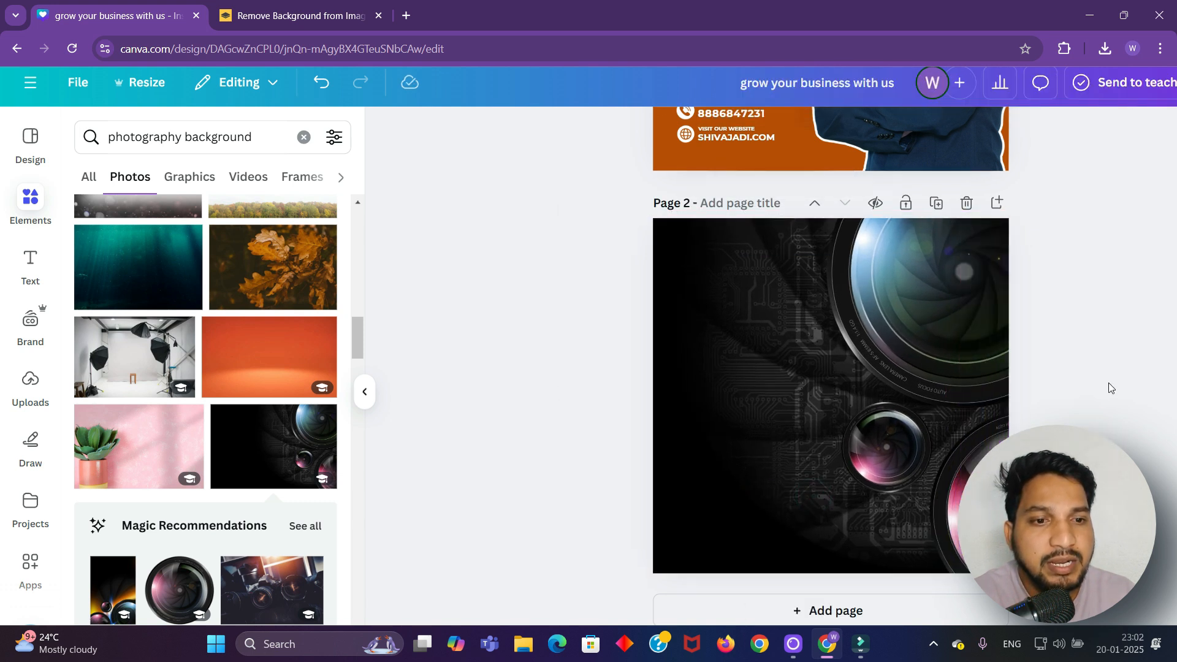
pyautogui.click(779, 376)
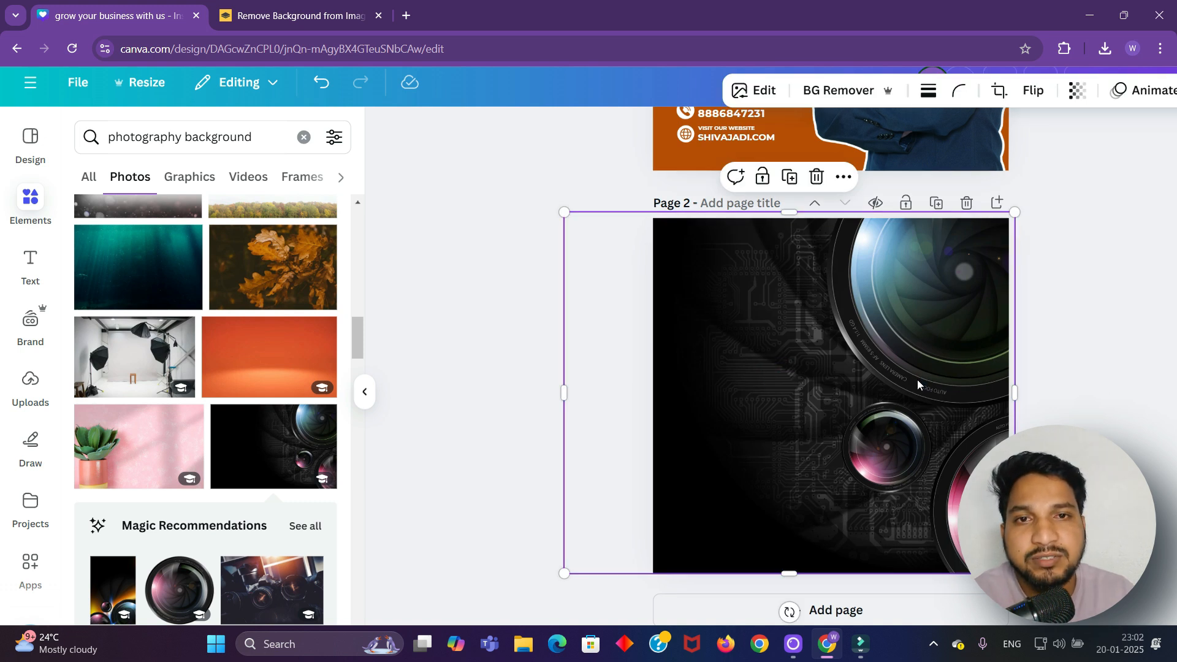
# Flip the lens photo horizontally and shift it right so it still covers page 2
pyautogui.click(1034, 92)
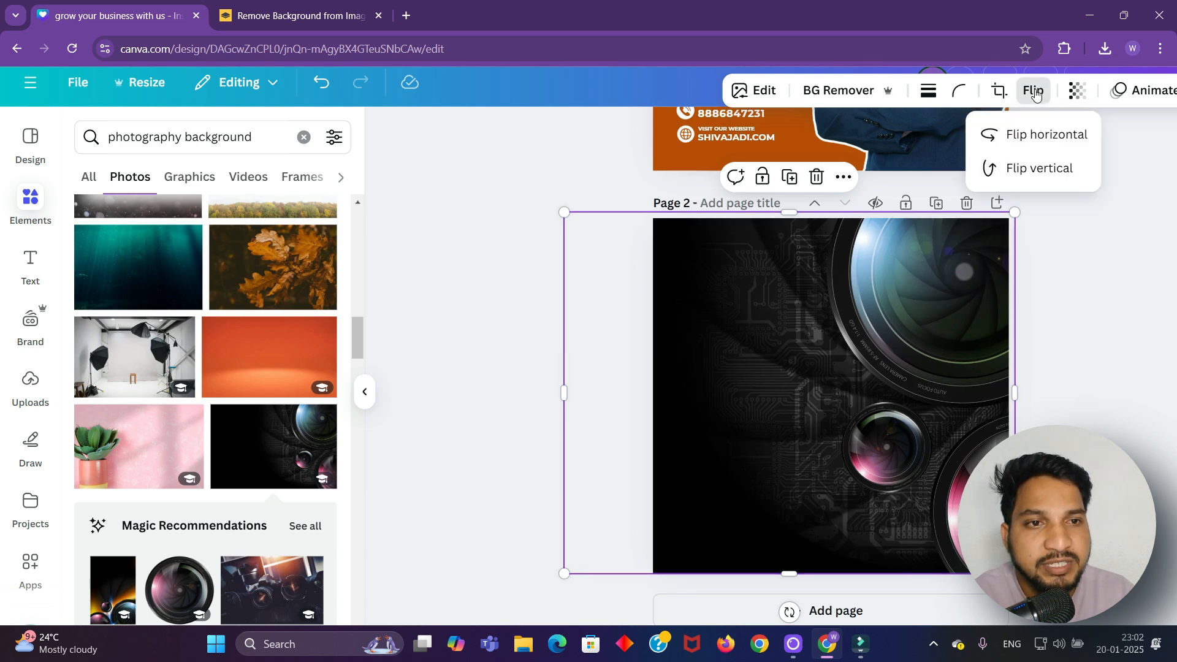
pyautogui.click(1045, 136)
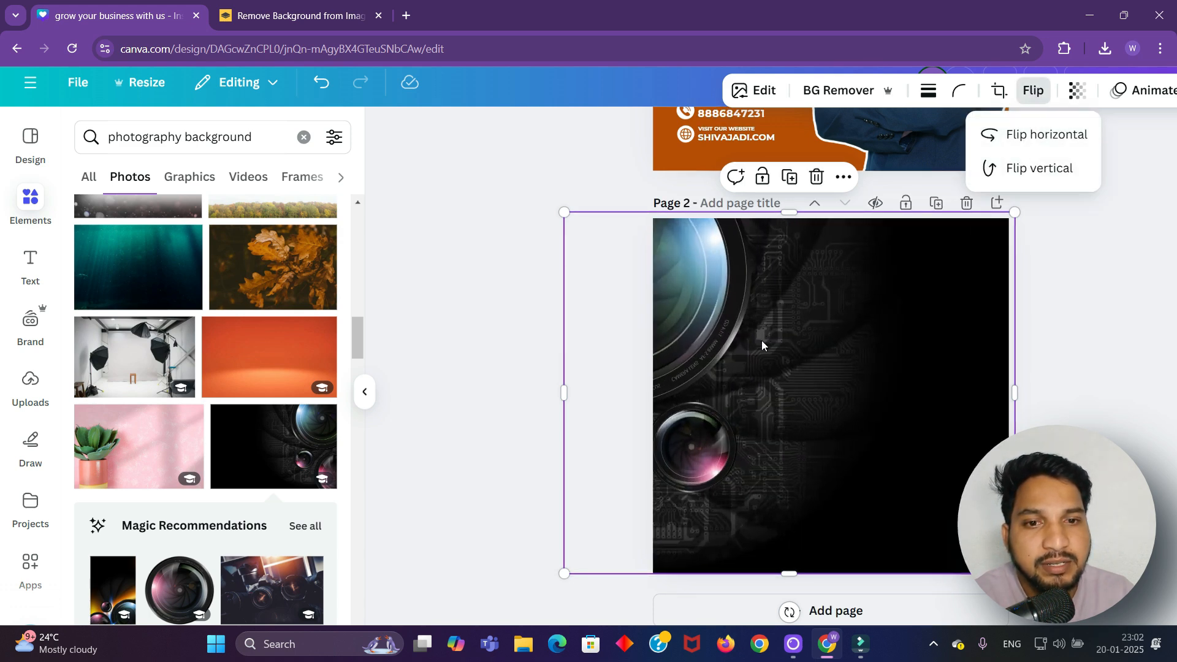
pyautogui.moveTo(740, 353); pyautogui.dragTo(803, 360)
pyautogui.click(549, 332)
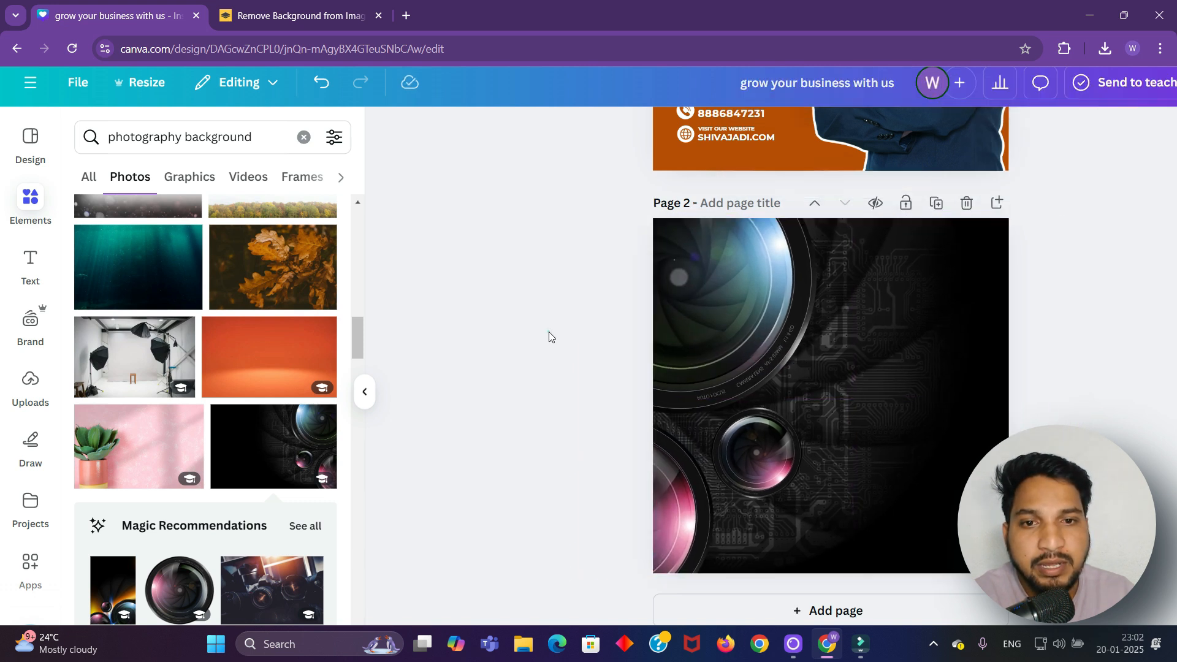
pyautogui.click(848, 329)
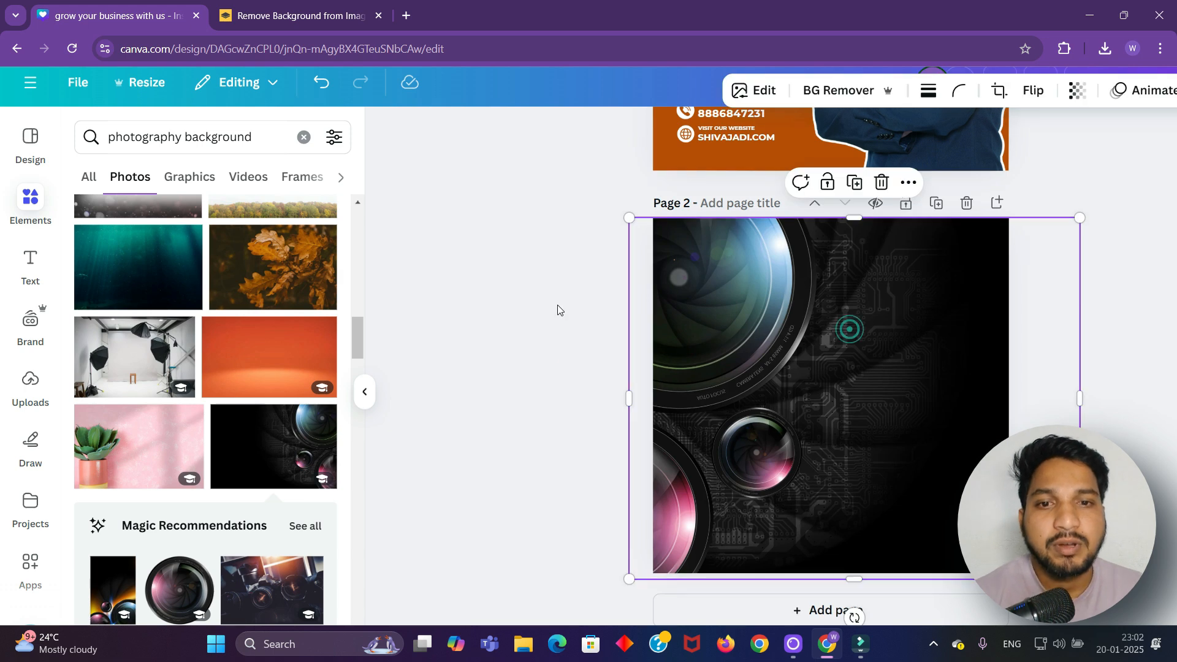
pyautogui.click(519, 310)
pyautogui.click(863, 326)
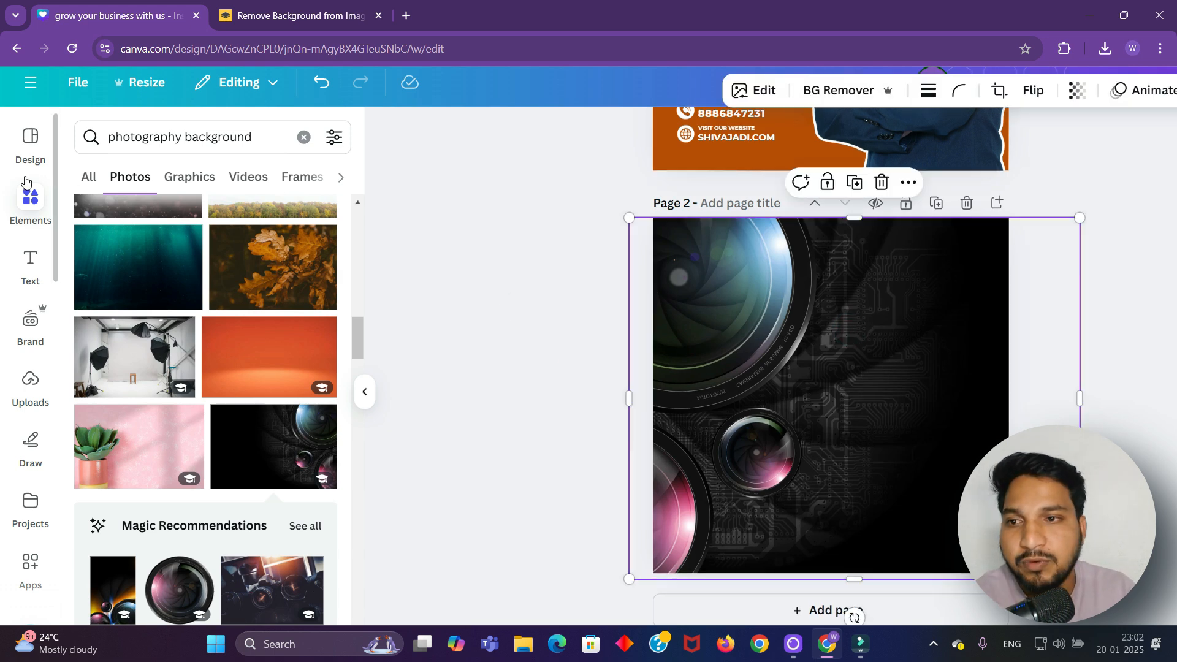
# Add a square shape from Elements to page 2 and colour it black
pyautogui.click(21, 202)
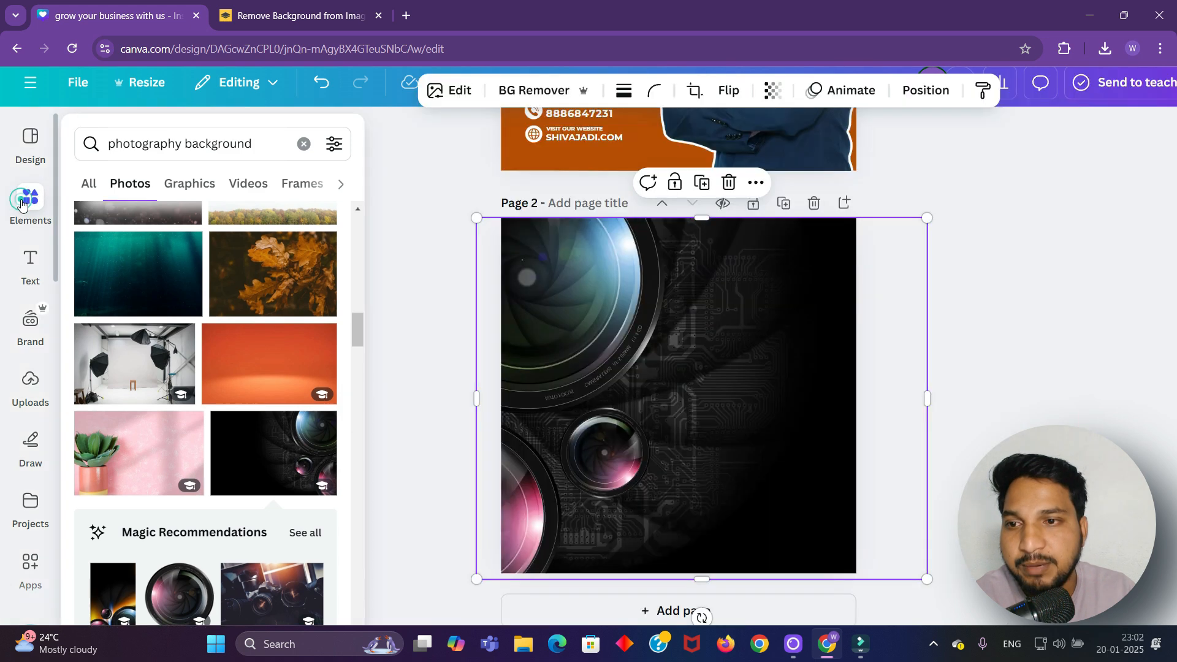
pyautogui.click(299, 143)
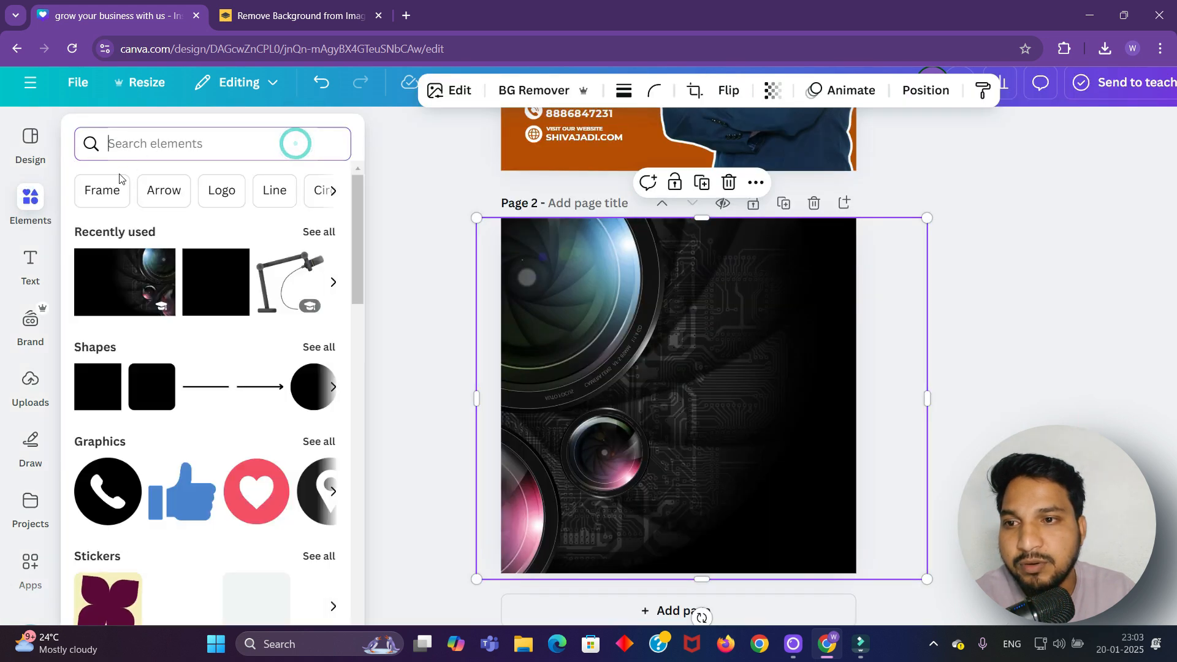
pyautogui.click(106, 380)
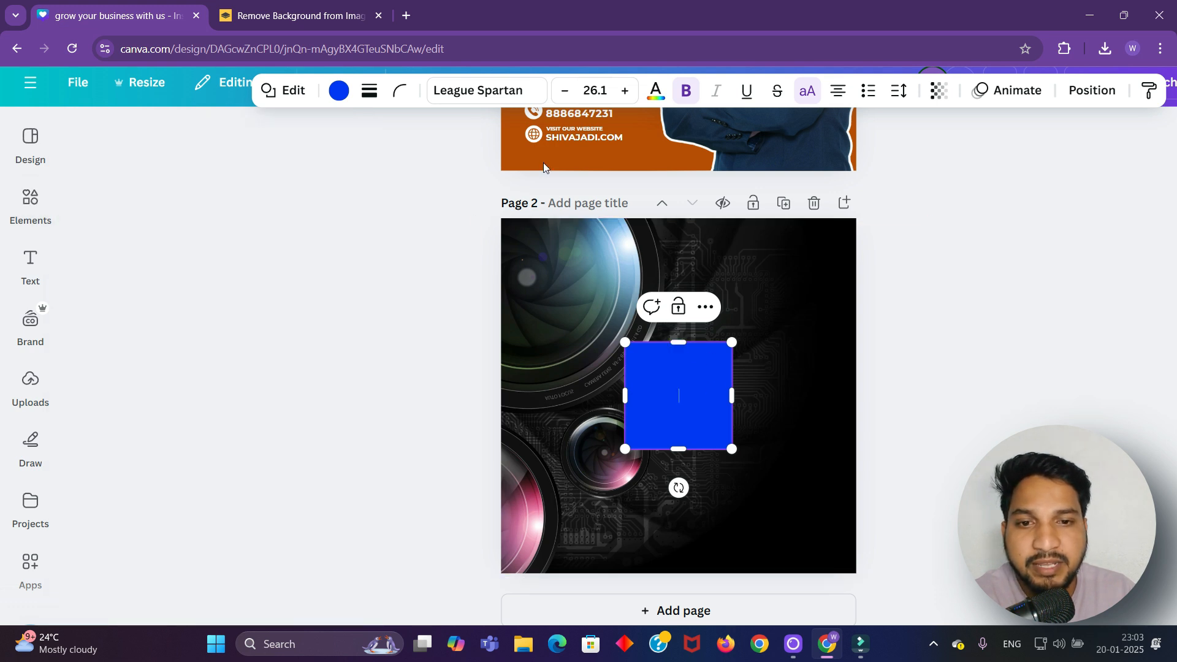
pyautogui.click(339, 91)
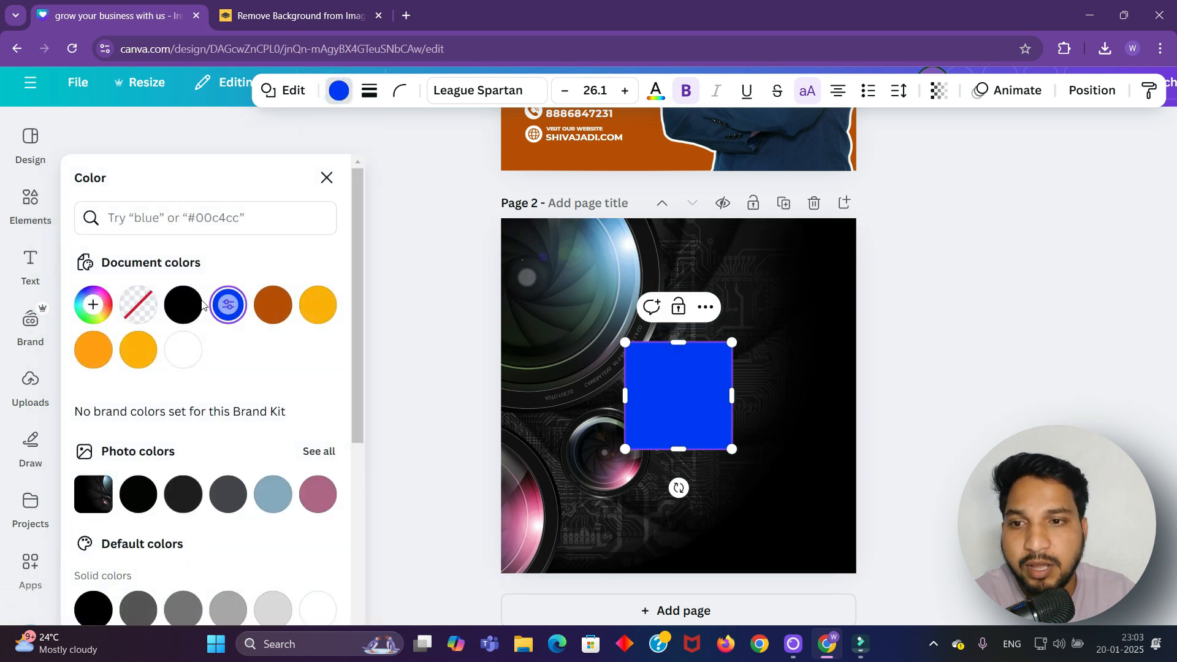
pyautogui.click(184, 305)
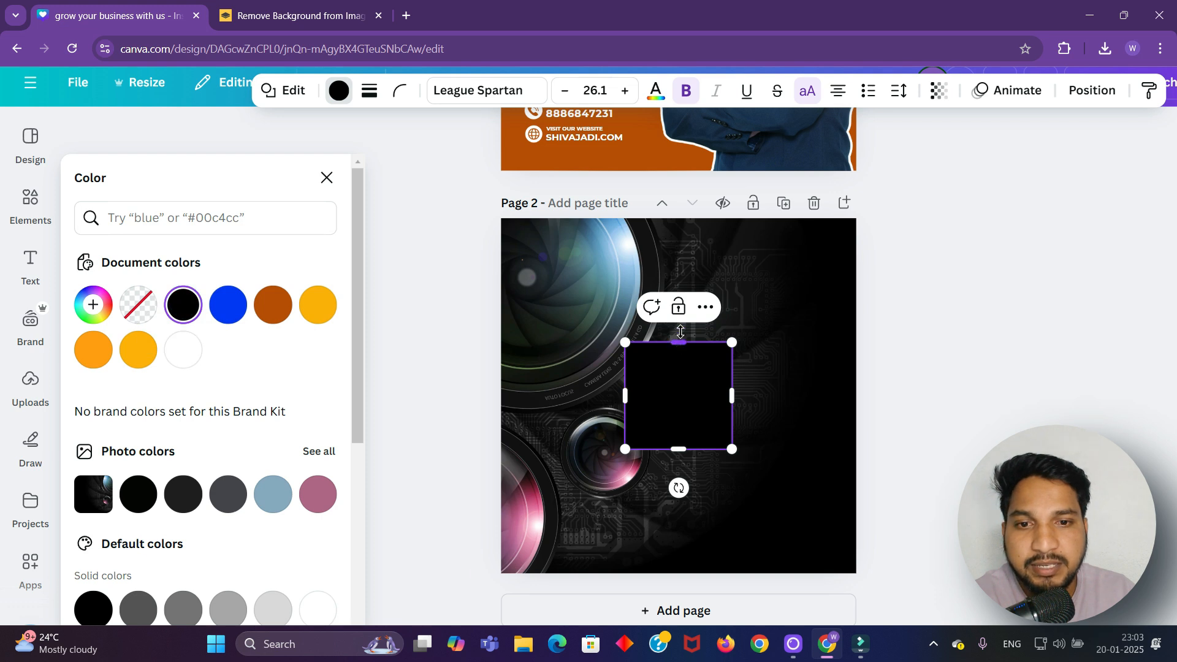
# Stretch the black square to cover the whole page, edge to edge
pyautogui.moveTo(680, 332); pyautogui.dragTo(681, 210)
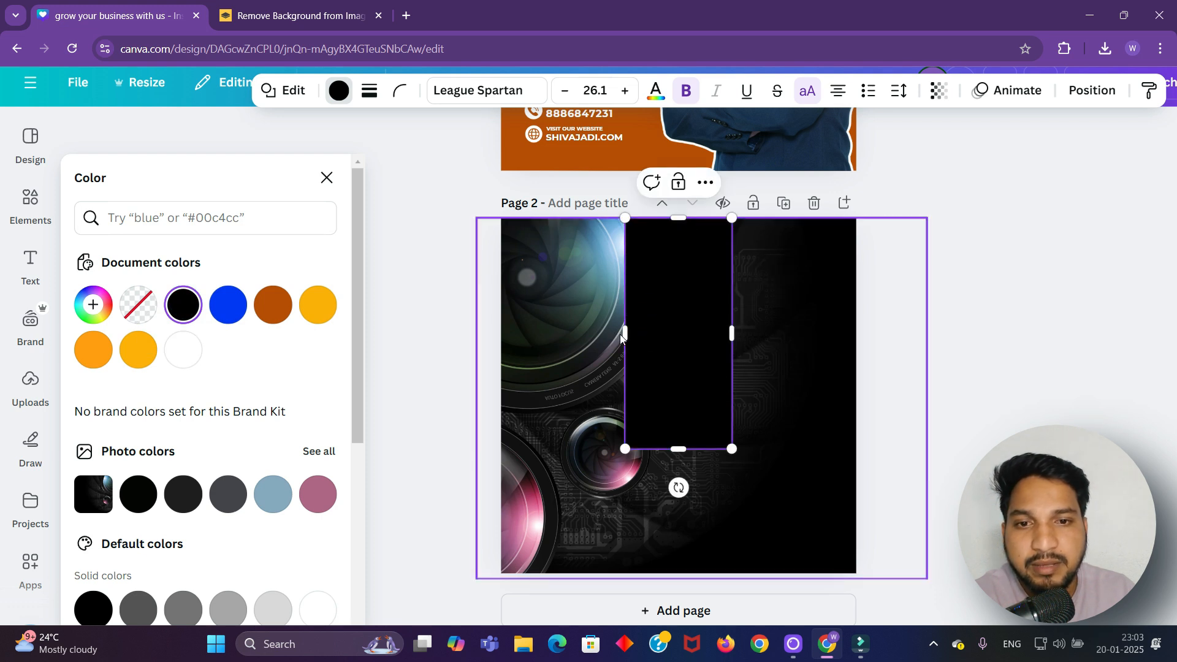
pyautogui.moveTo(621, 333); pyautogui.dragTo(497, 332)
pyautogui.moveTo(613, 451); pyautogui.dragTo(609, 571)
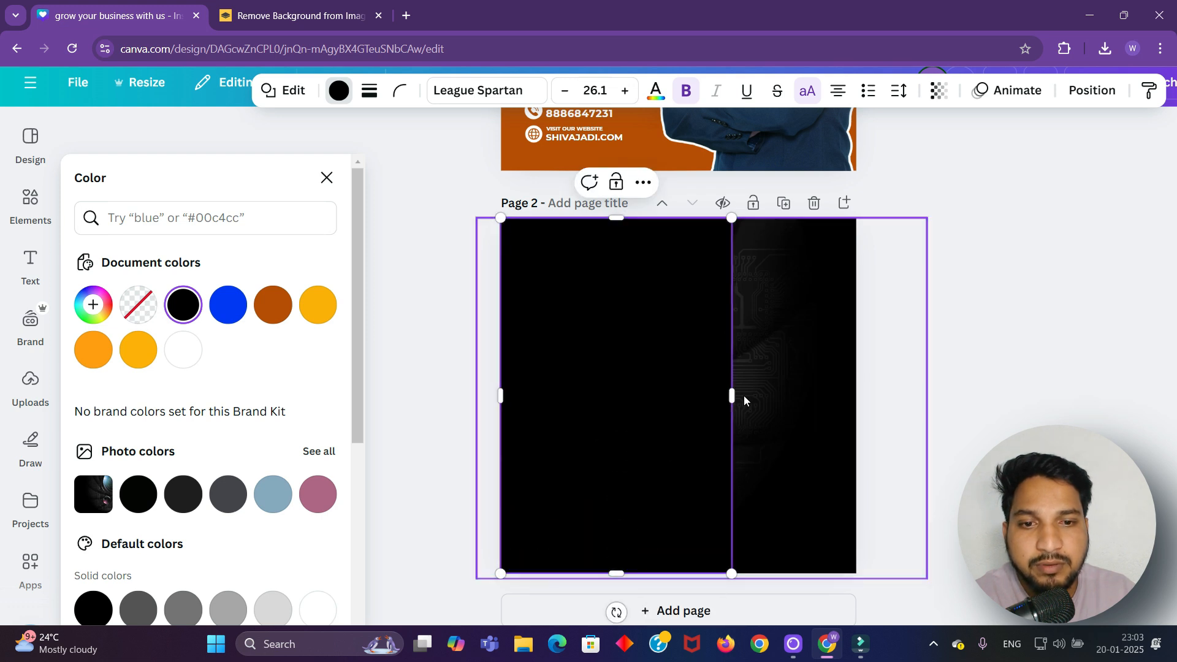
pyautogui.moveTo(732, 394); pyautogui.dragTo(857, 393)
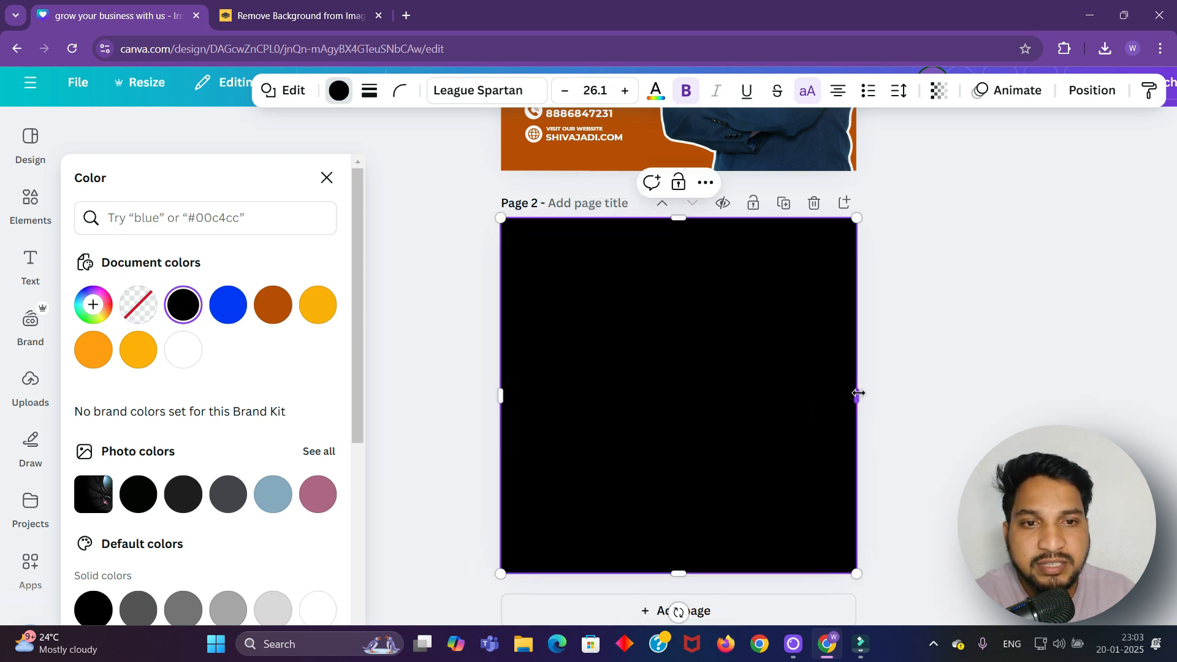
# Set the black overlay's transparency to 40
pyautogui.click(940, 92)
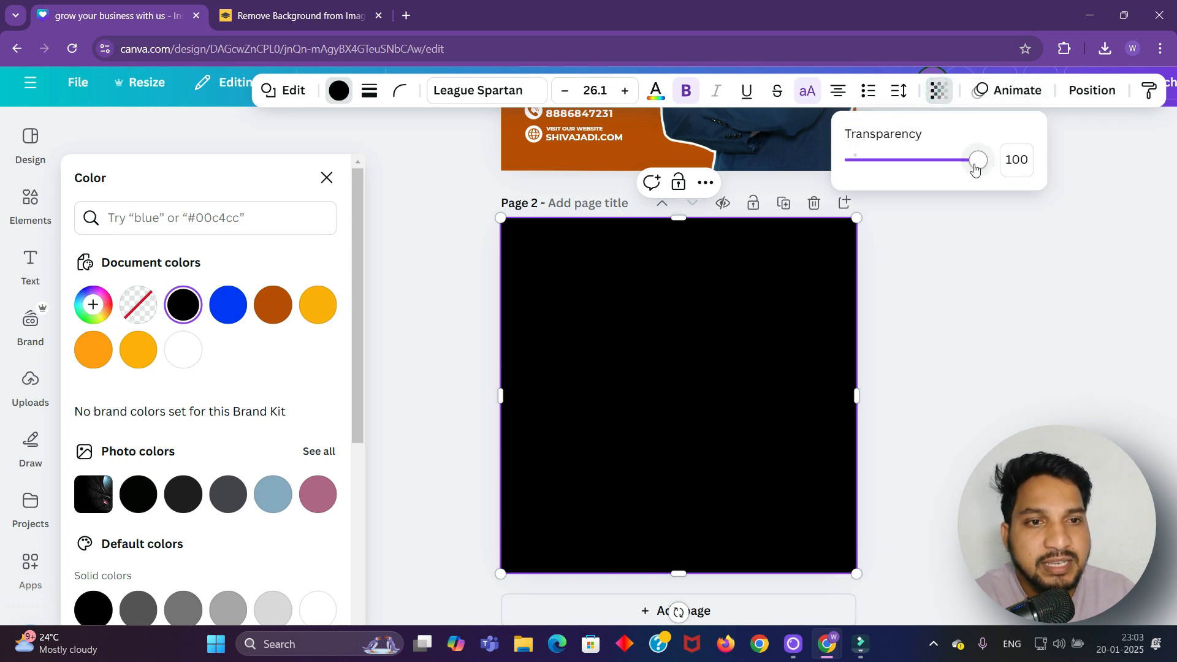
pyautogui.moveTo(978, 160); pyautogui.dragTo(904, 169)
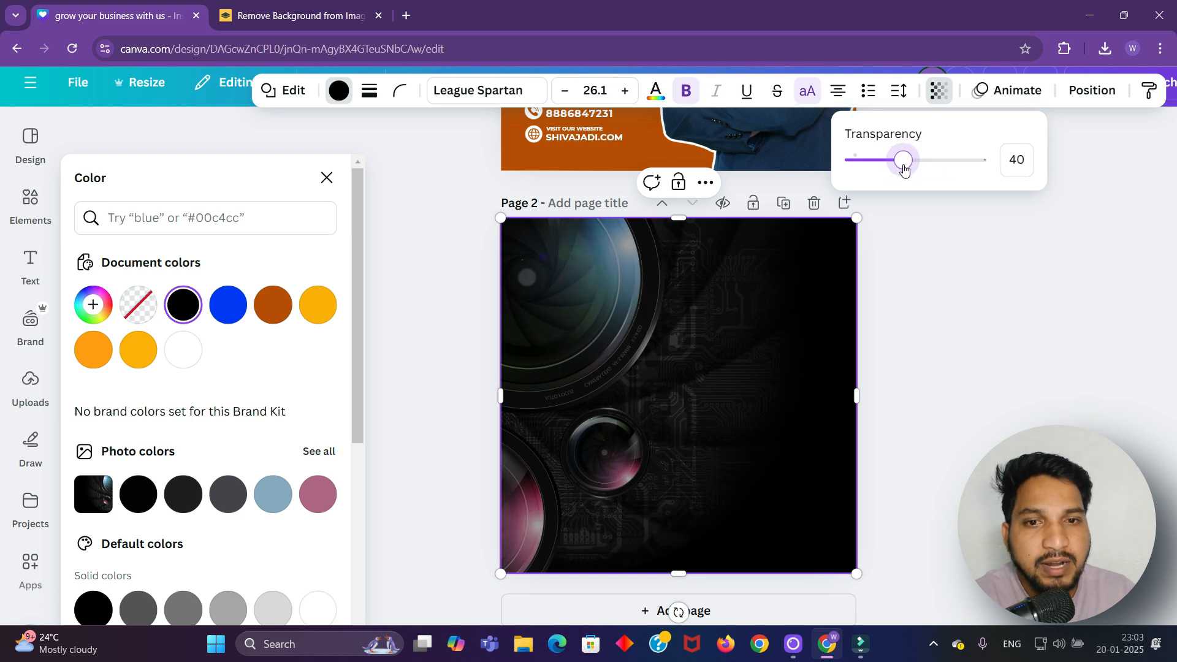
pyautogui.click(940, 282)
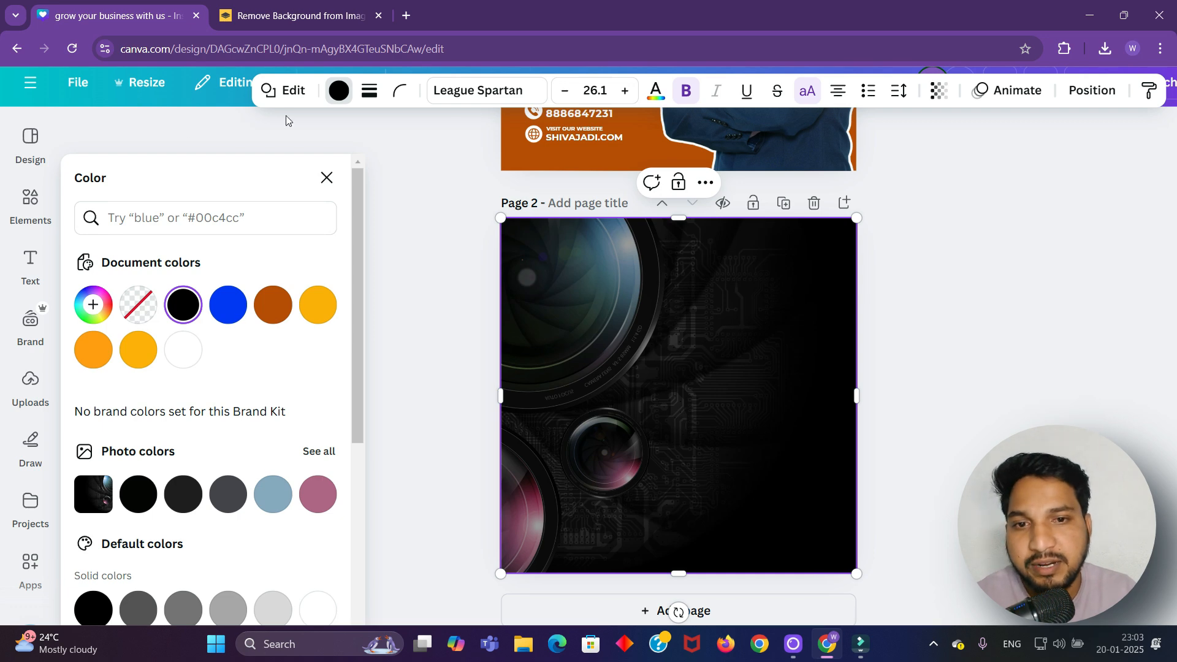
# Add the GREEN LIT text combination and move it up toward the top of page 2
pyautogui.click(26, 254)
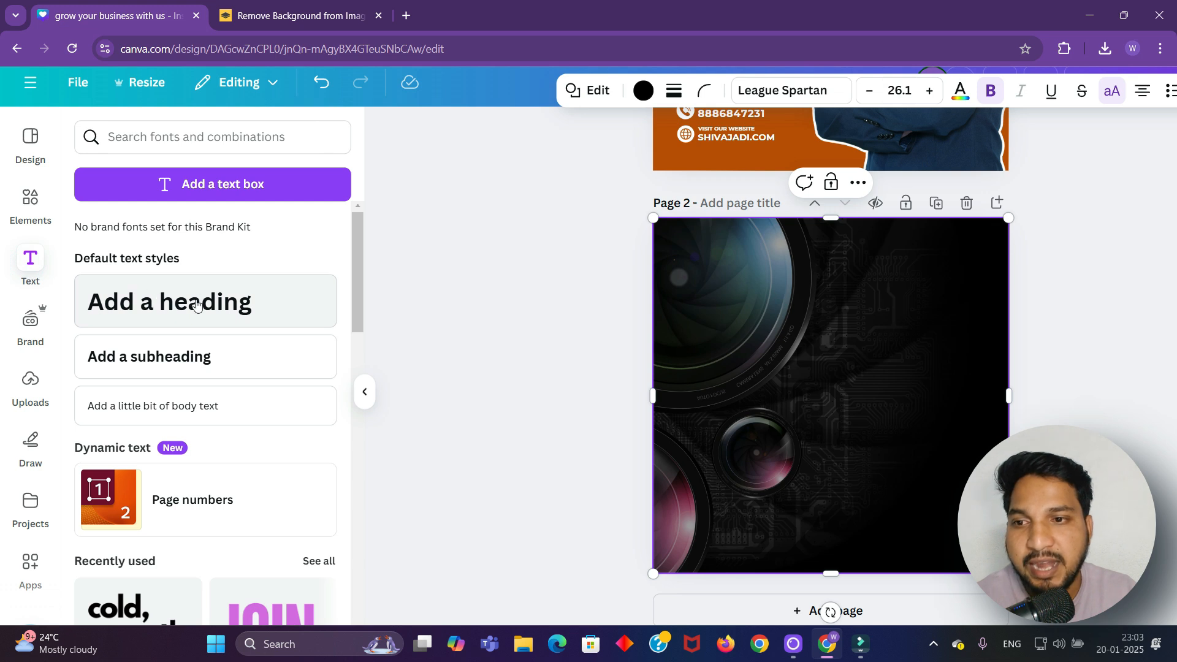
pyautogui.scroll(-5, 184, 310)
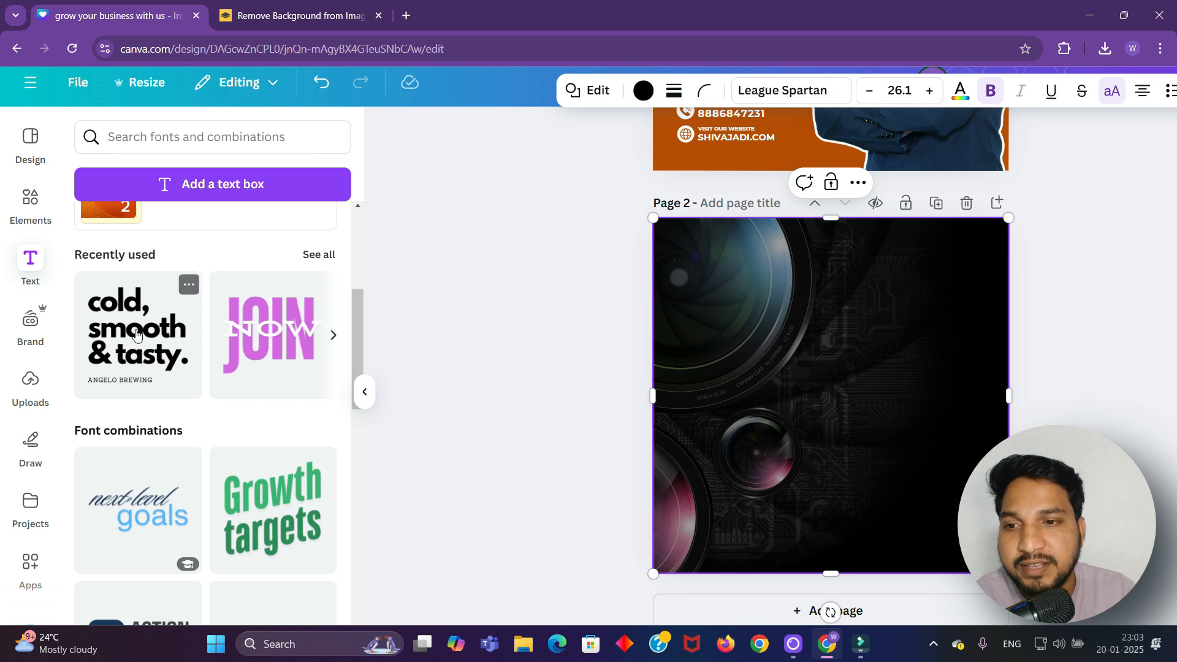
pyautogui.scroll(-3, 163, 391)
pyautogui.scroll(-10, 162, 391)
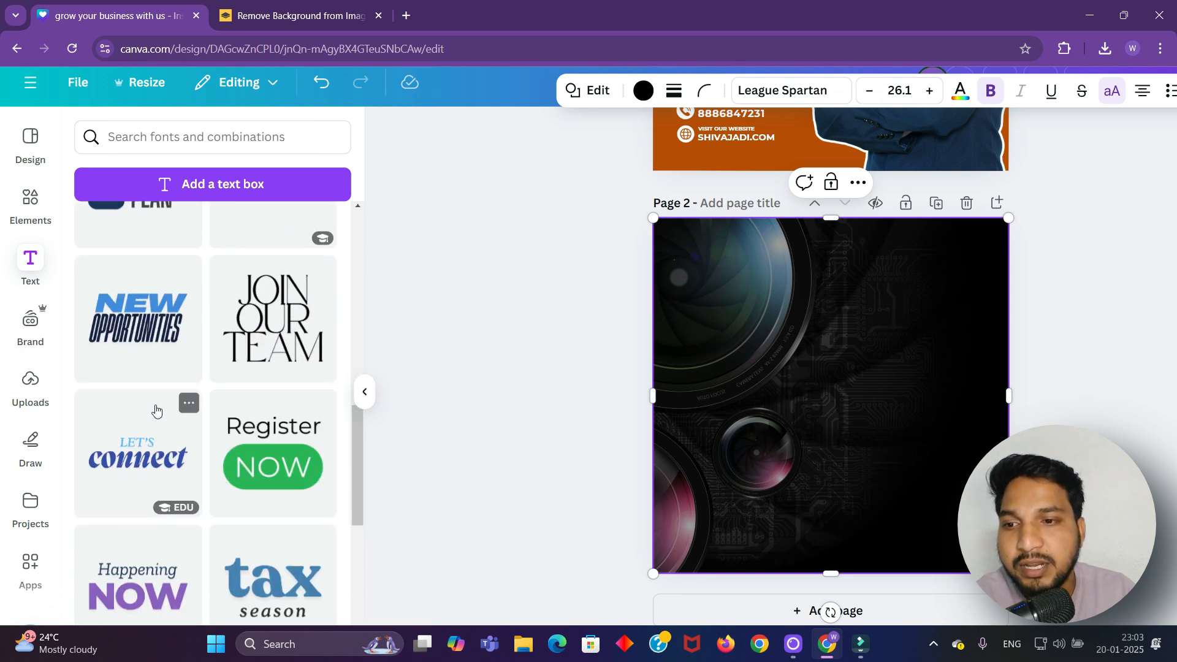
pyautogui.scroll(-4, 150, 423)
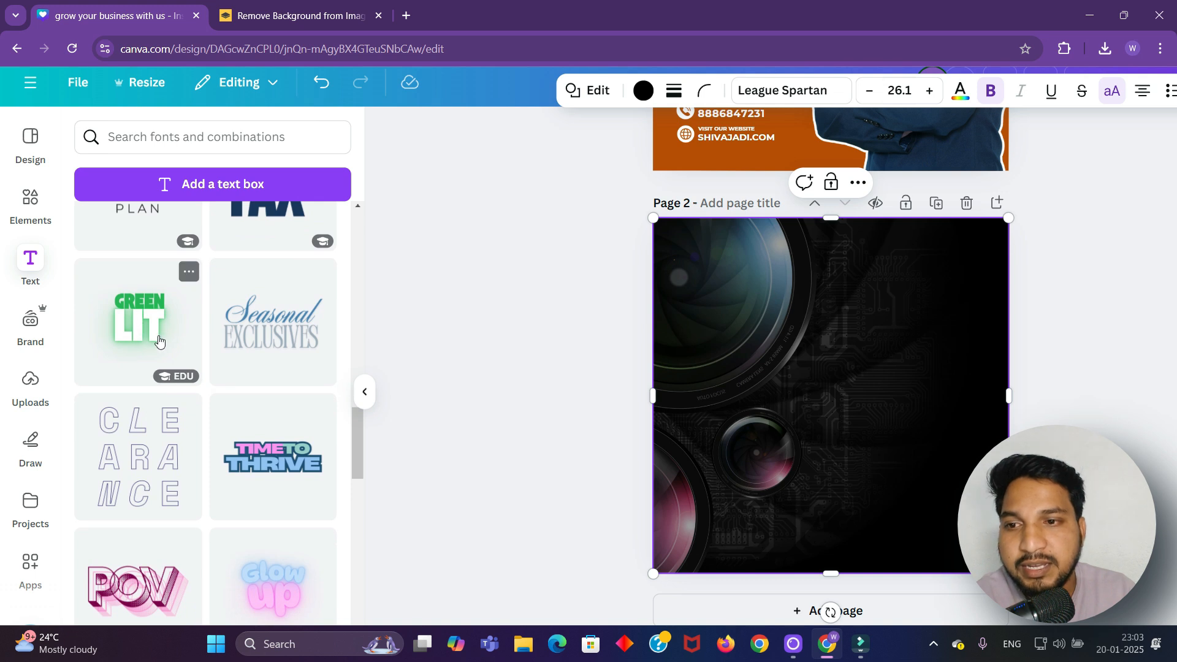
pyautogui.click(155, 313)
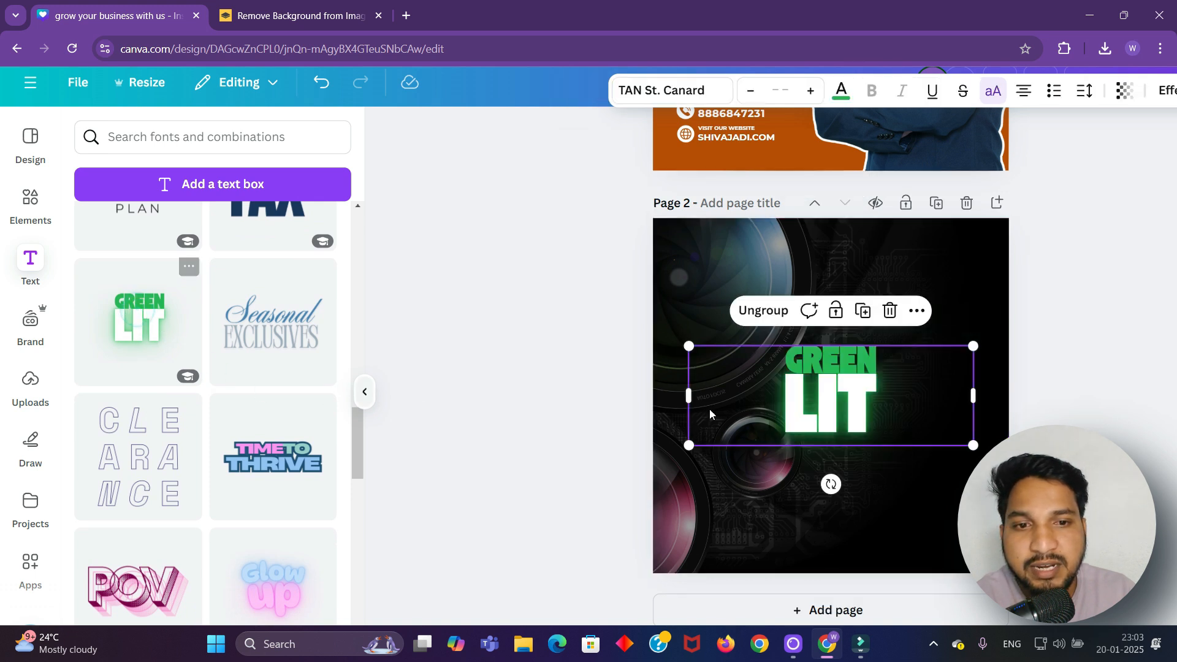
pyautogui.moveTo(884, 375); pyautogui.dragTo(886, 316)
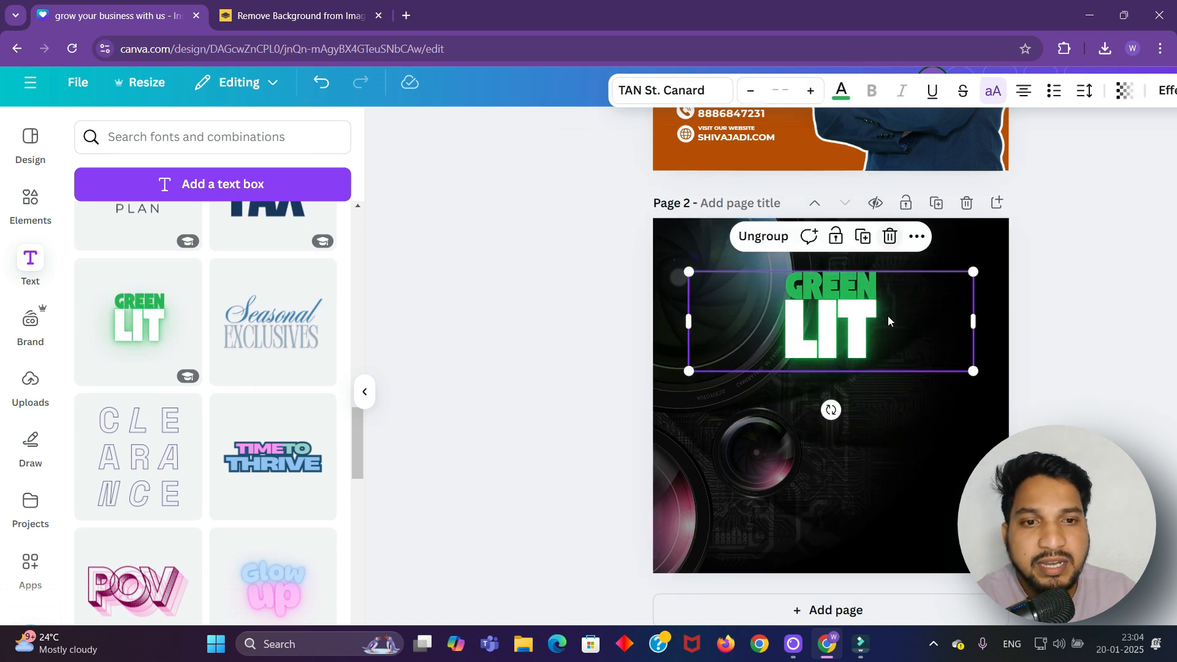
# Ungroup GREEN LIT into separate GREEN and LIT text boxes
pyautogui.click(886, 315)
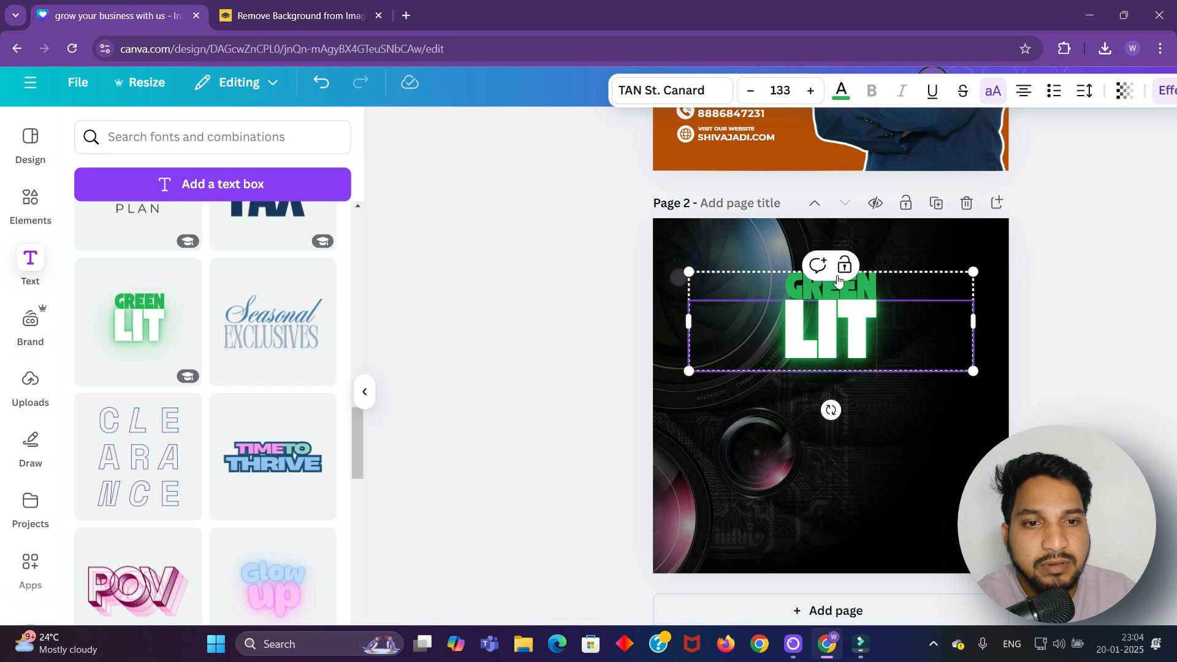
pyautogui.click(882, 293)
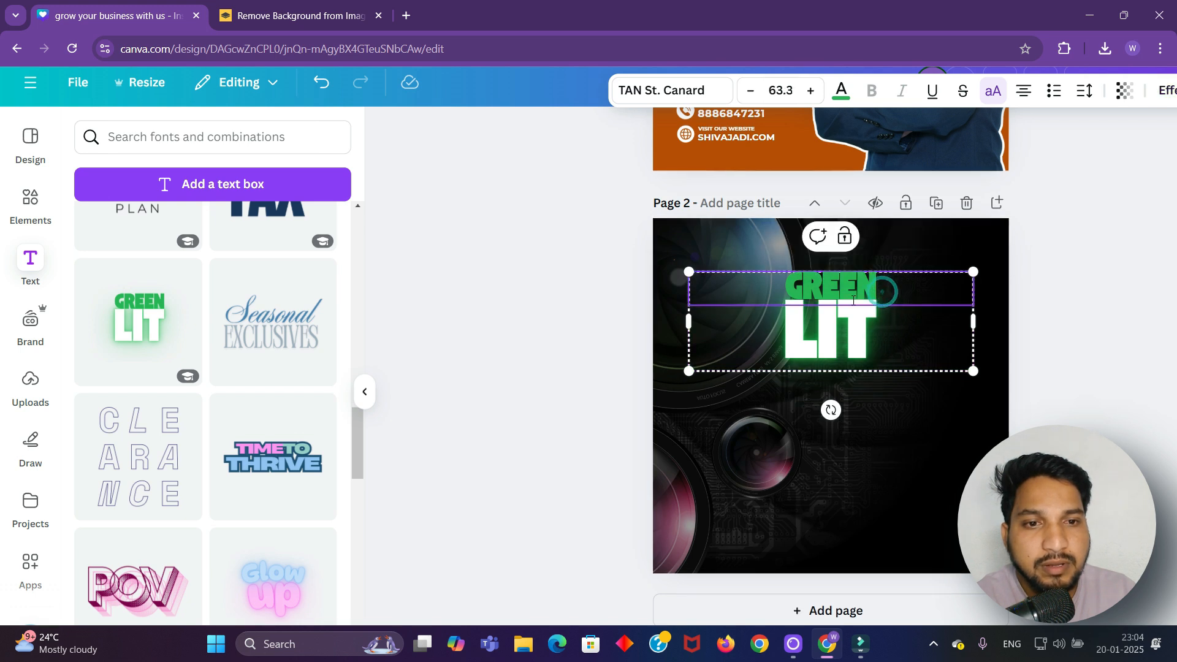
pyautogui.click(854, 303)
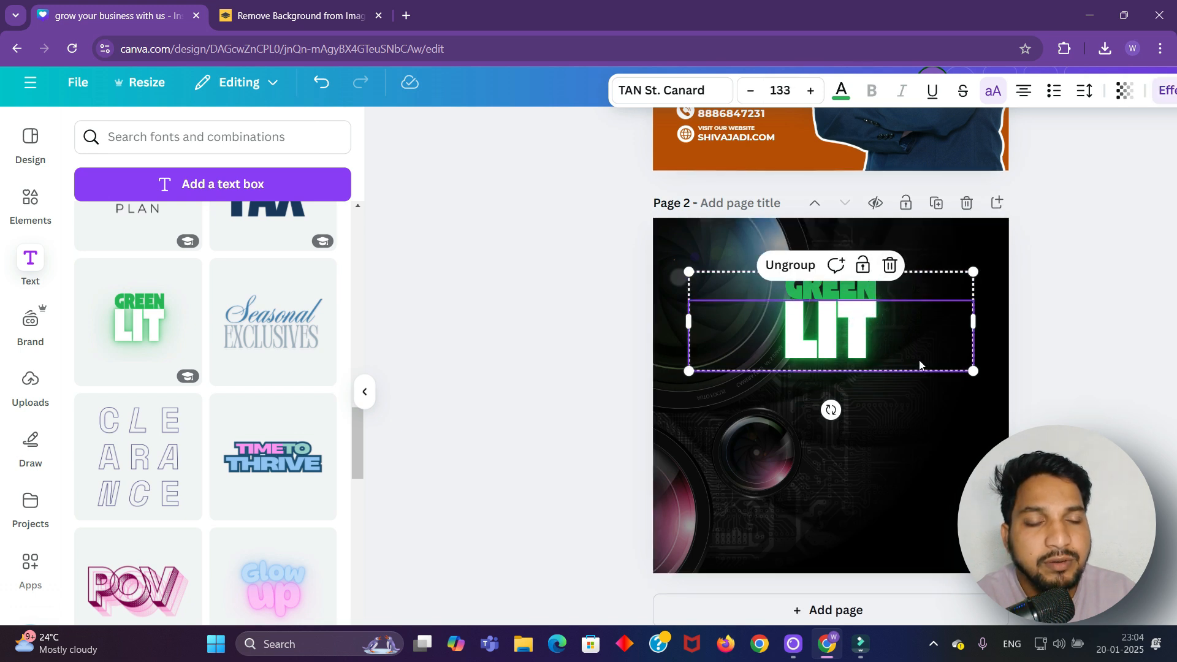
pyautogui.click(850, 288)
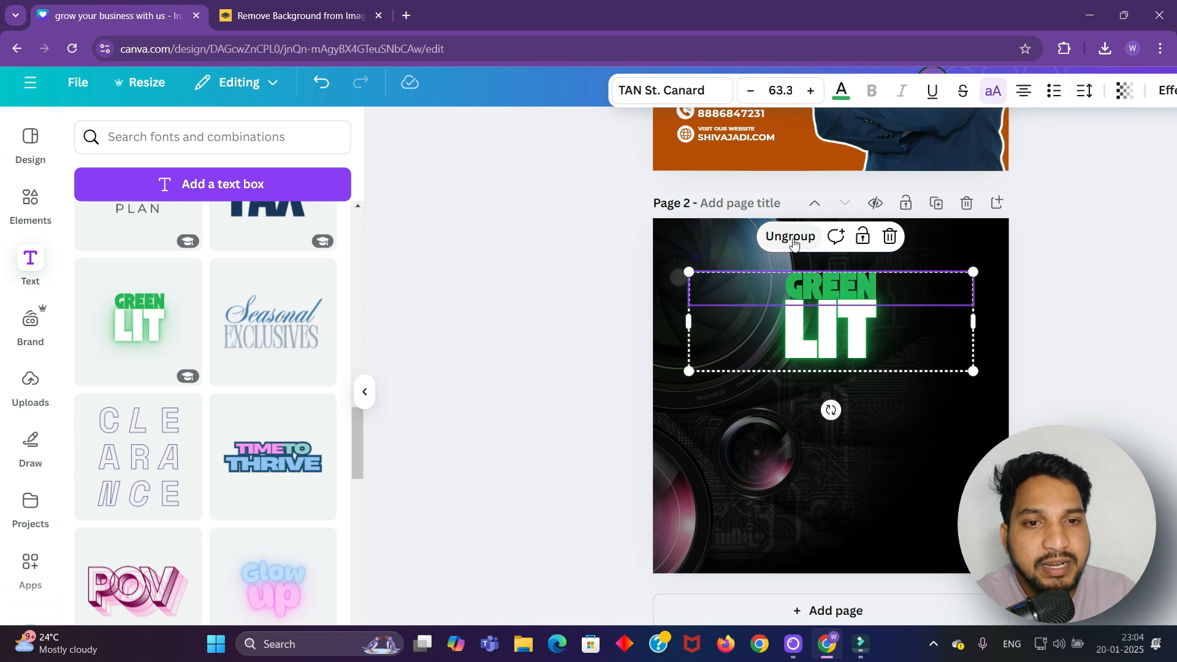
pyautogui.click(808, 240)
# Replace GREEN with 'BOOK YOUR WEDDING', widened to one line at the page's top centre
pyautogui.click(1090, 328)
pyautogui.click(850, 287)
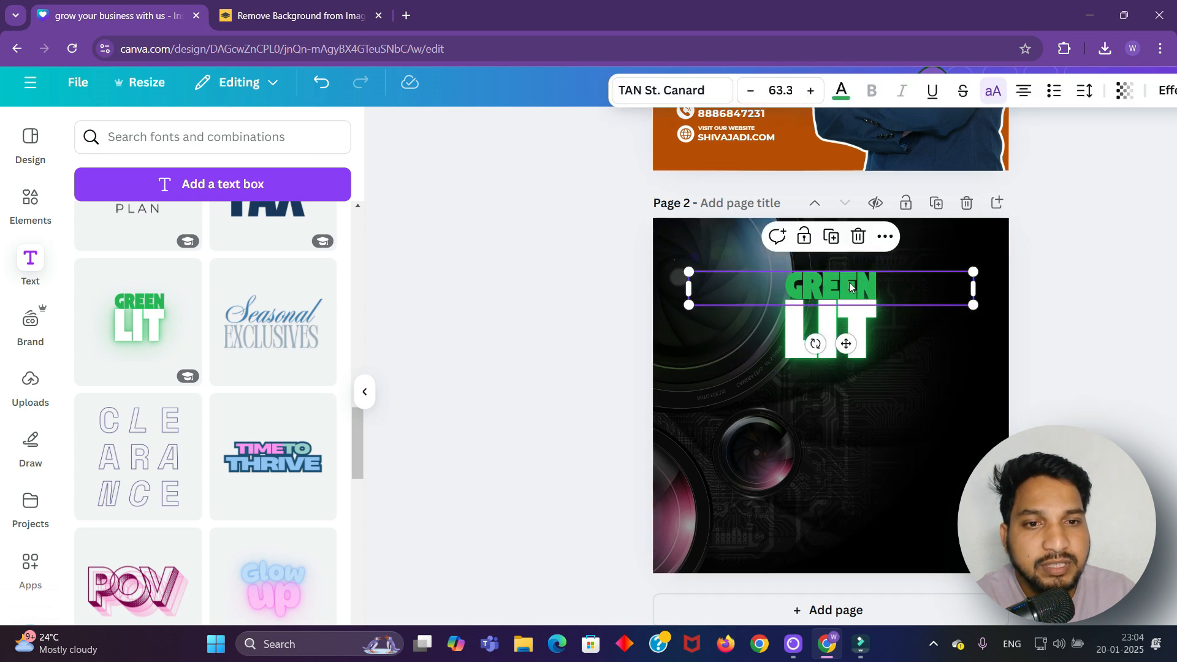
pyautogui.doubleClick(894, 289)
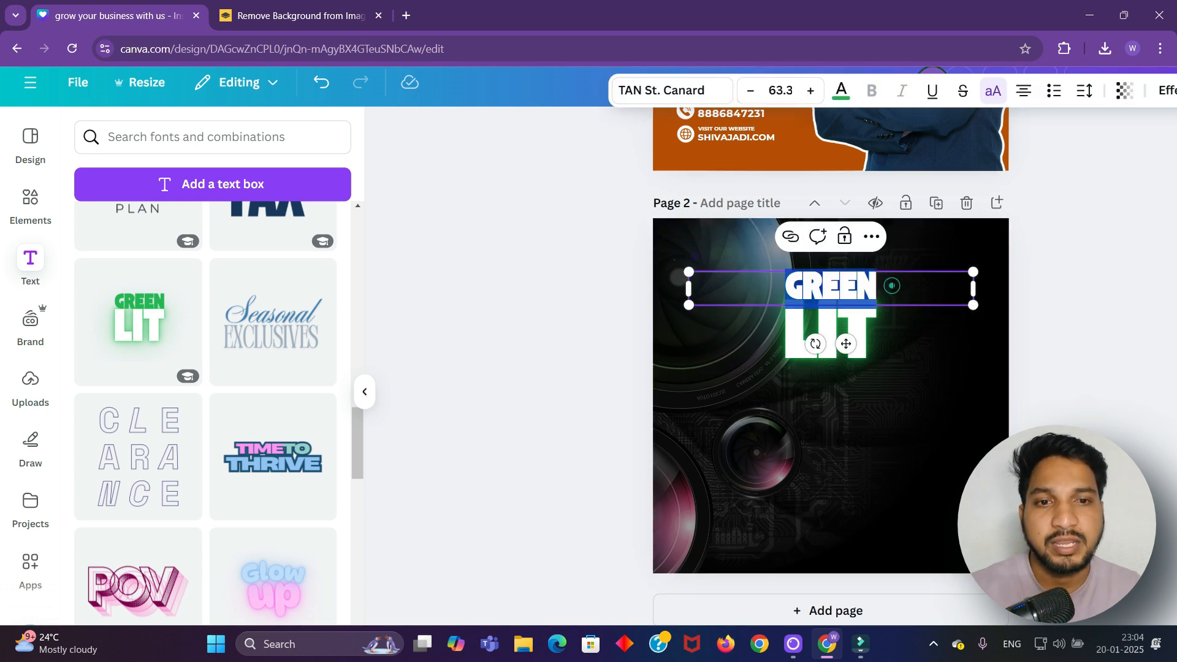
pyautogui.write('BOO')
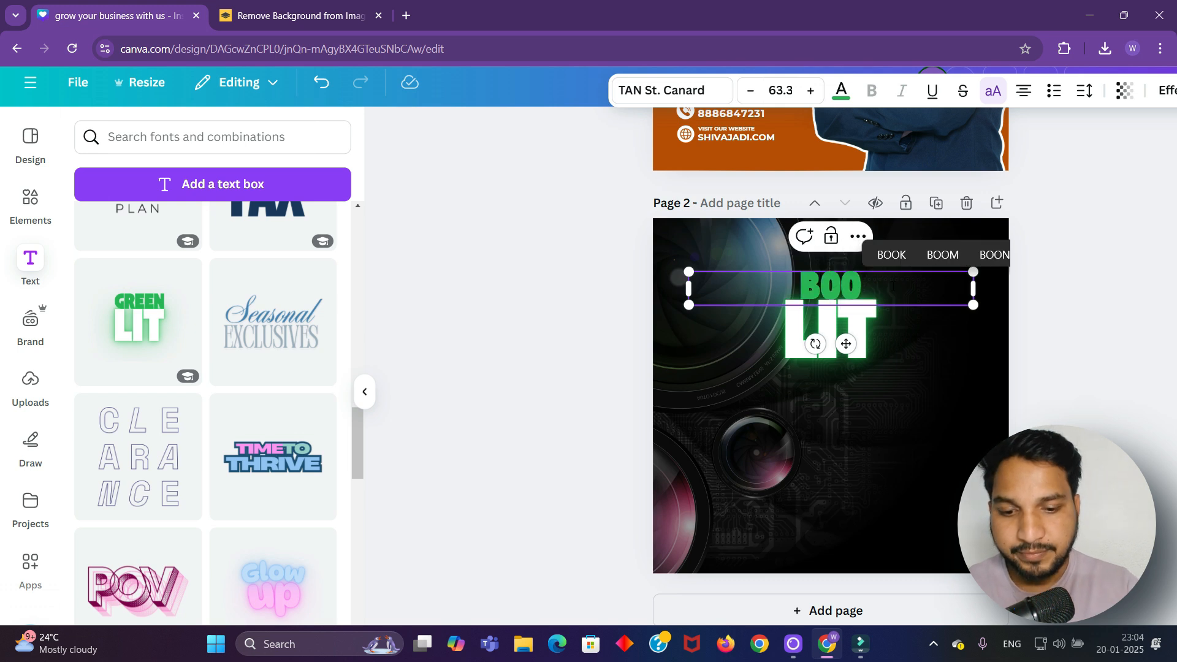
pyautogui.write('K YO')
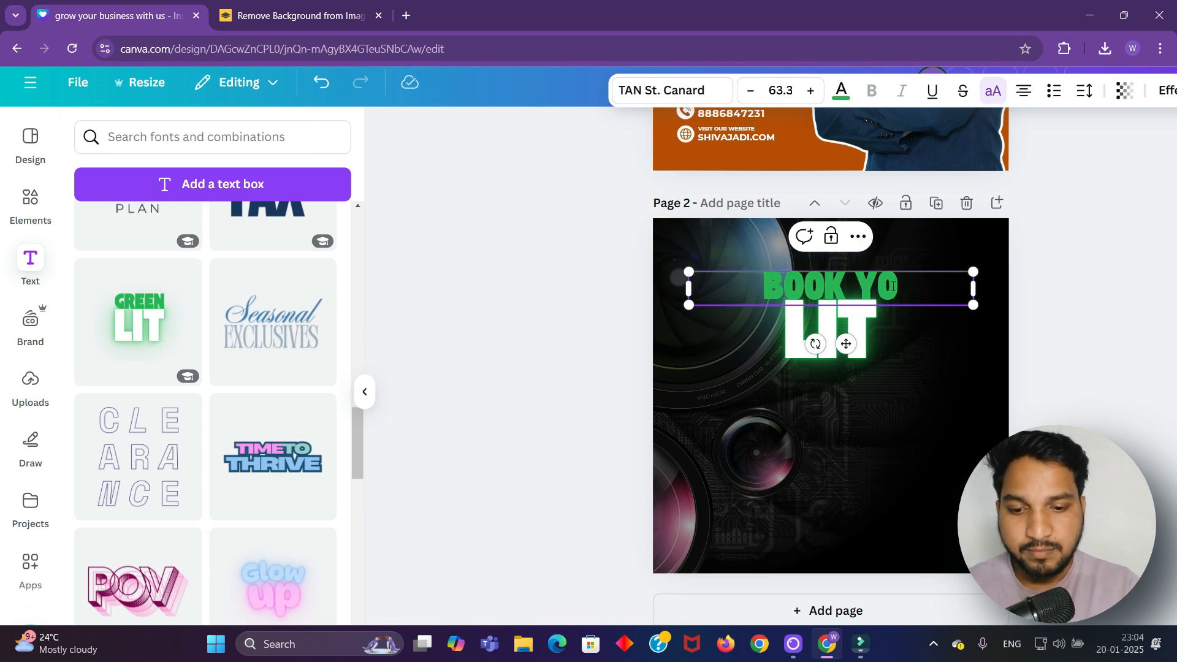
pyautogui.write('UR WEDDING')
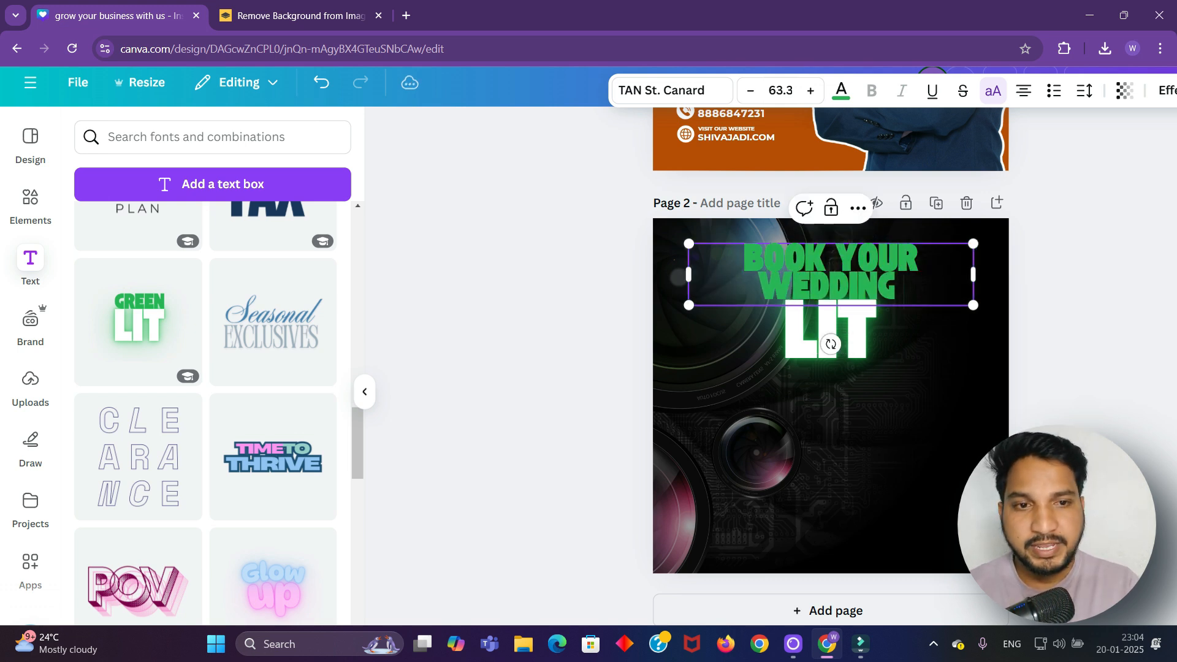
pyautogui.click(1163, 335)
pyautogui.moveTo(816, 273); pyautogui.dragTo(790, 270)
pyautogui.moveTo(960, 272); pyautogui.dragTo(1005, 276)
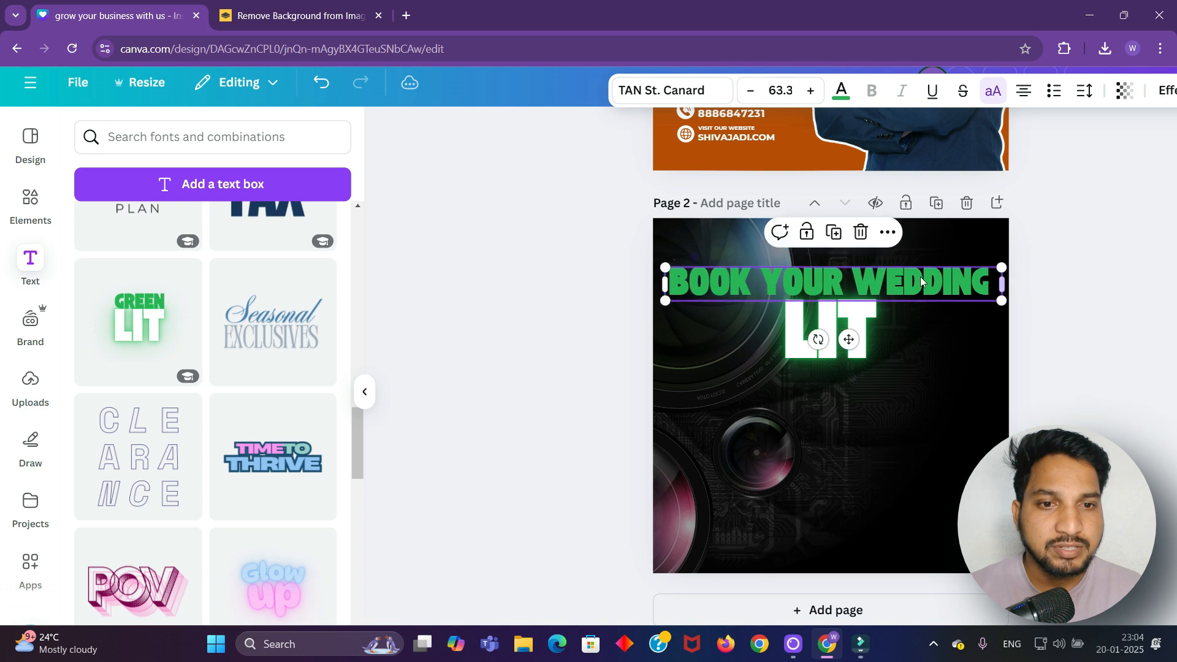
pyautogui.moveTo(899, 289); pyautogui.dragTo(898, 275)
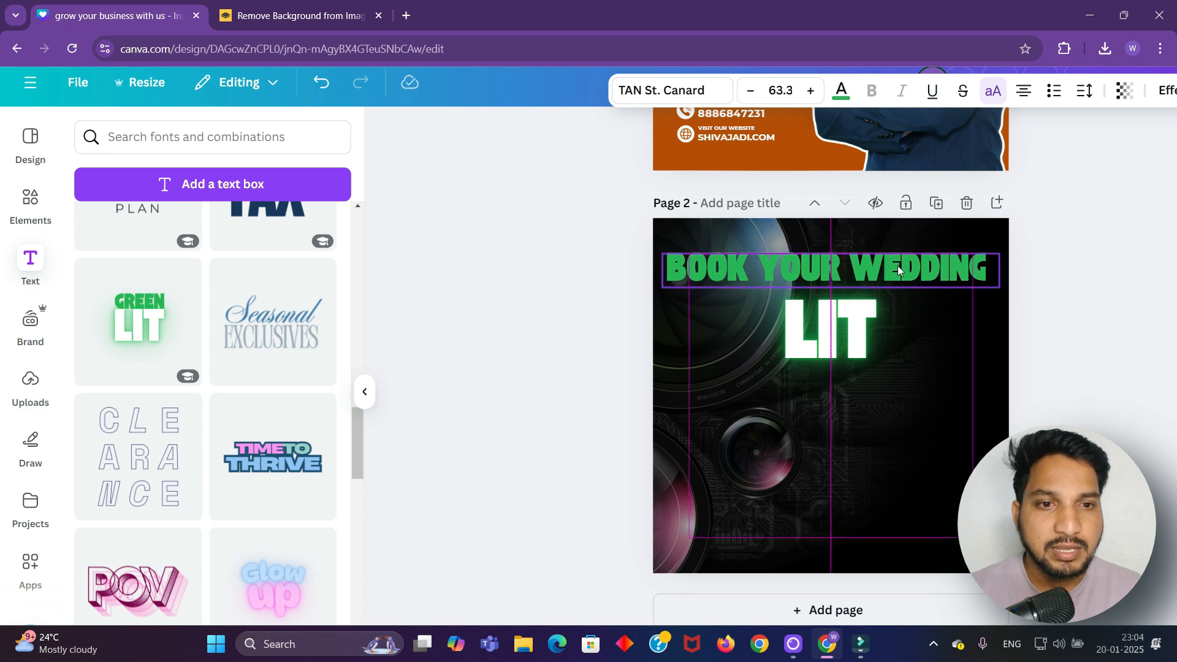
pyautogui.moveTo(897, 270); pyautogui.dragTo(897, 252)
pyautogui.click(1097, 291)
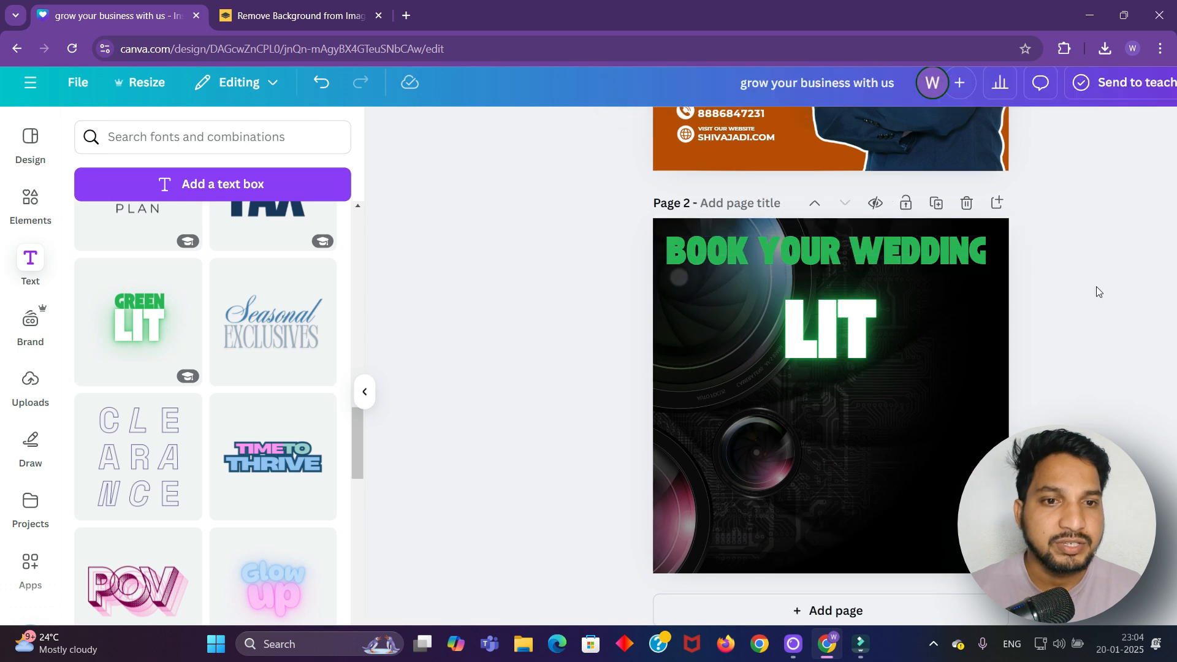
# Replace LIT with 'PHOTOGRAPHER', shrink it to one line and place it under the headline
pyautogui.click(865, 342)
pyautogui.press('BackSpace')
pyautogui.press('BackSpace')
pyautogui.press('BackSpace')
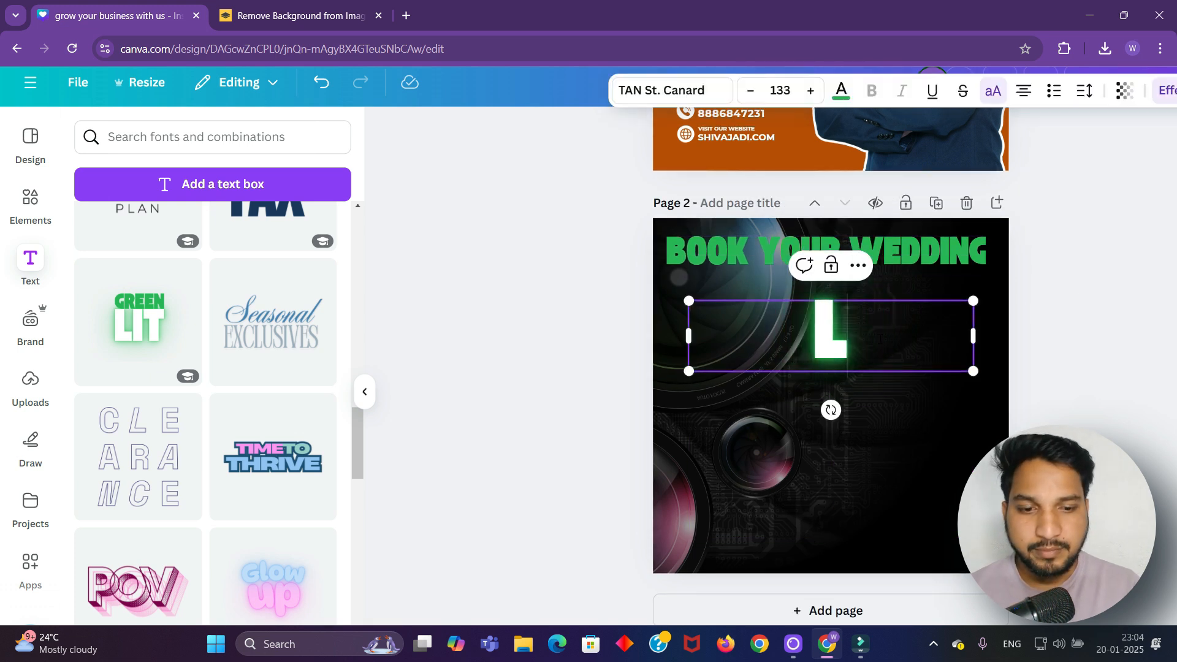
pyautogui.write('PHO')
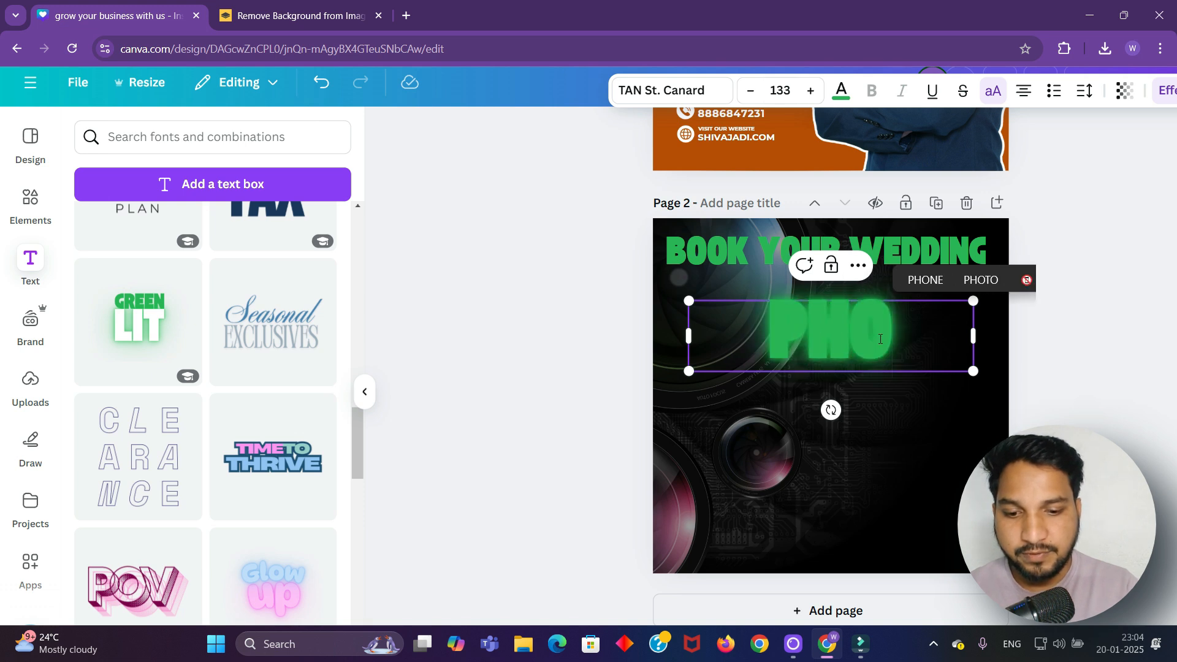
pyautogui.write('TO')
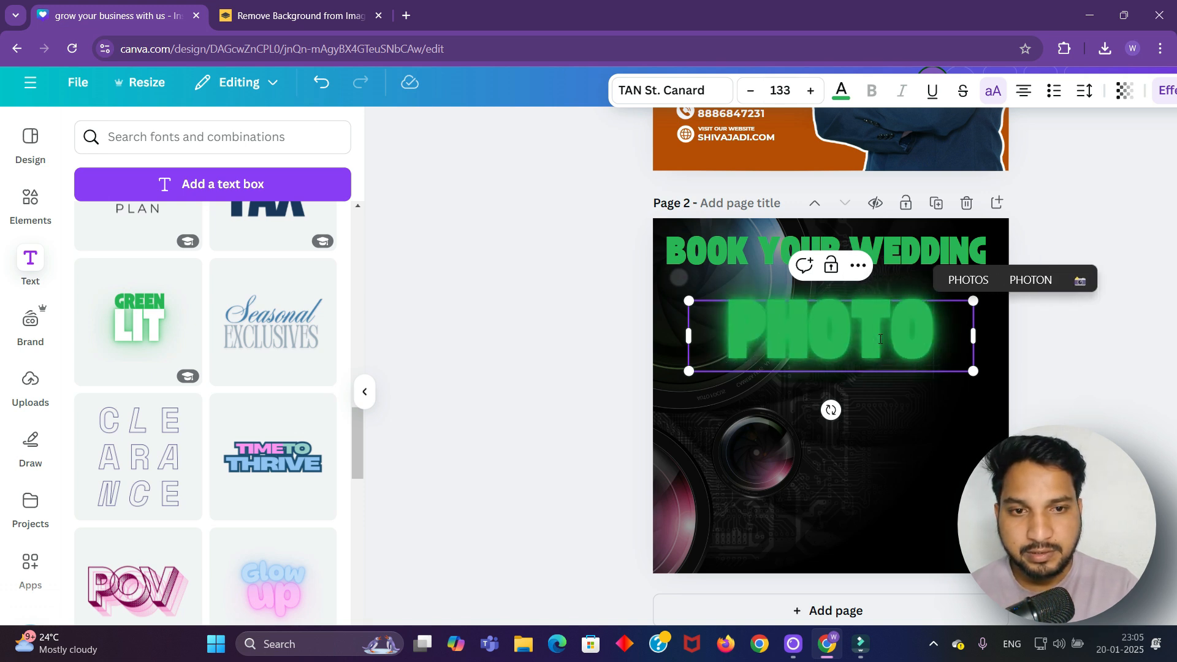
pyautogui.write('GRAPHER')
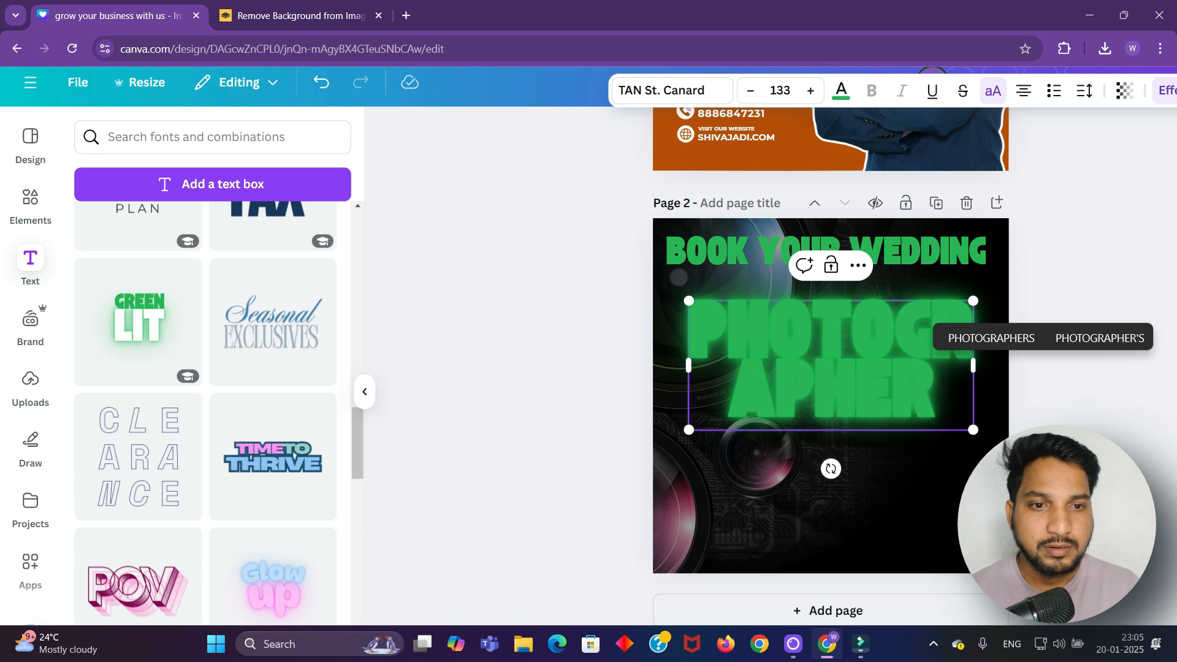
pyautogui.press('Escape')
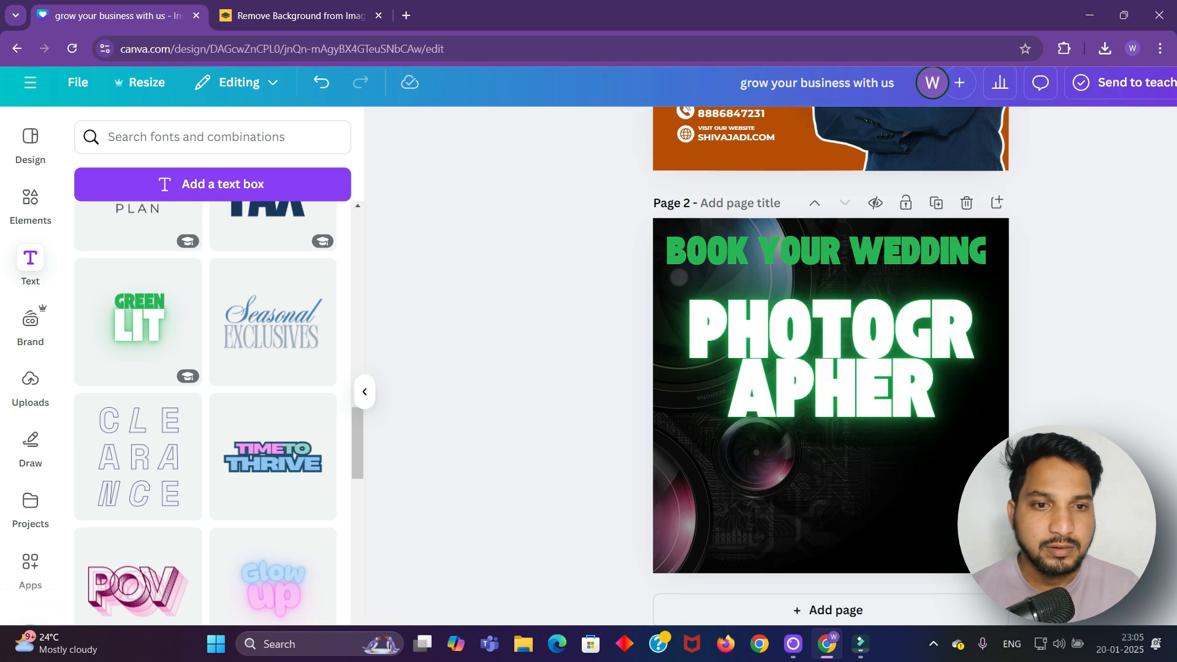
pyautogui.click(829, 383)
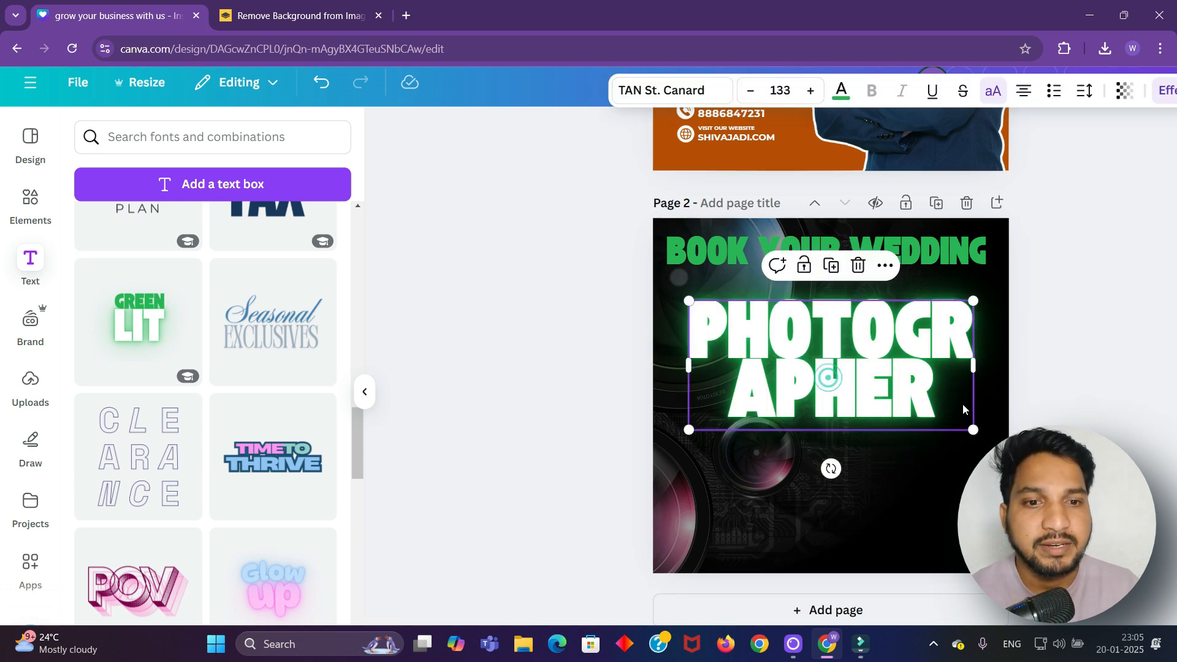
pyautogui.moveTo(973, 429); pyautogui.dragTo(967, 338)
pyautogui.moveTo(842, 377); pyautogui.dragTo(846, 355)
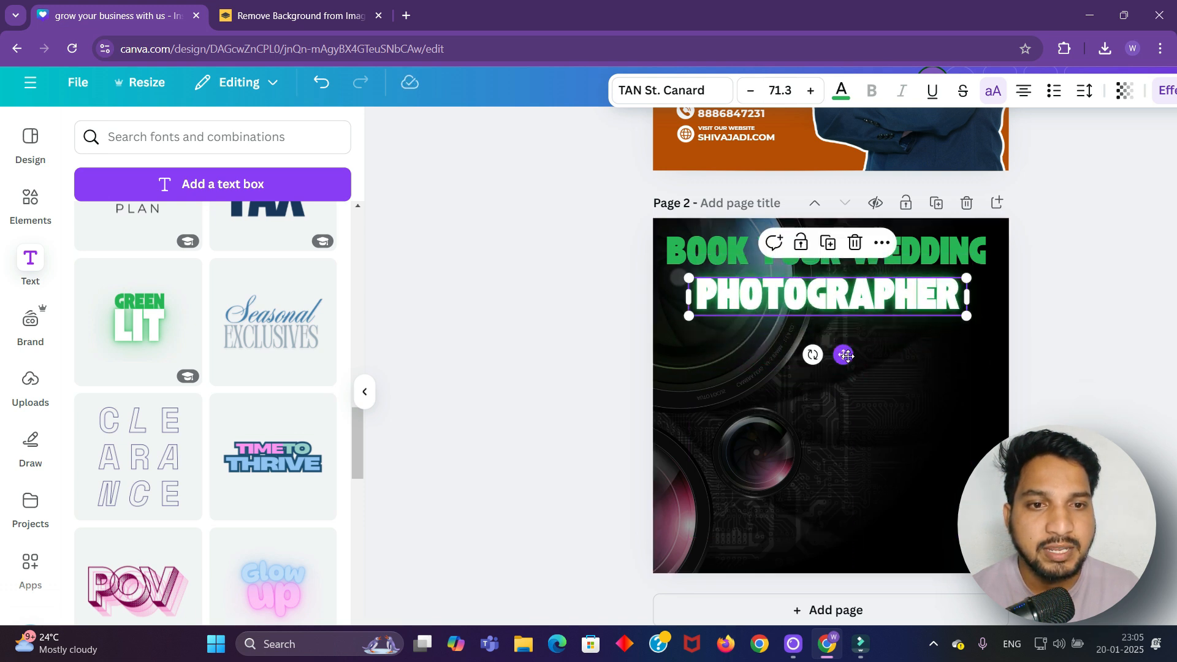
pyautogui.click(1128, 354)
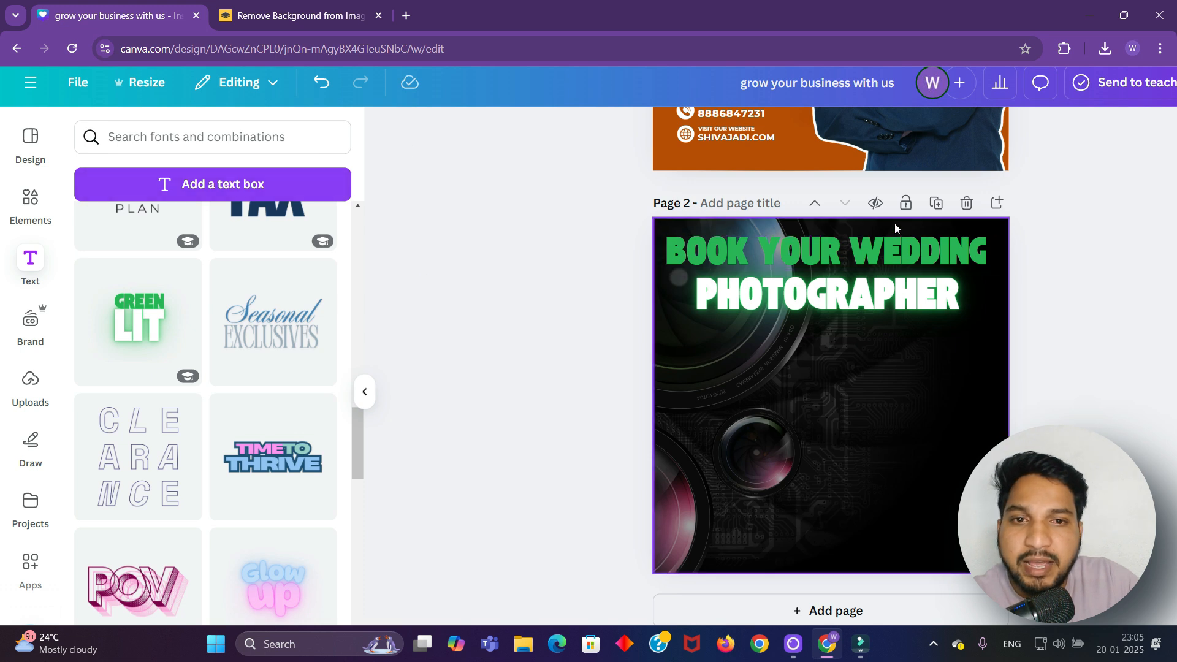
# Change the BOOK YOUR WEDDING headline colour to white
pyautogui.click(838, 251)
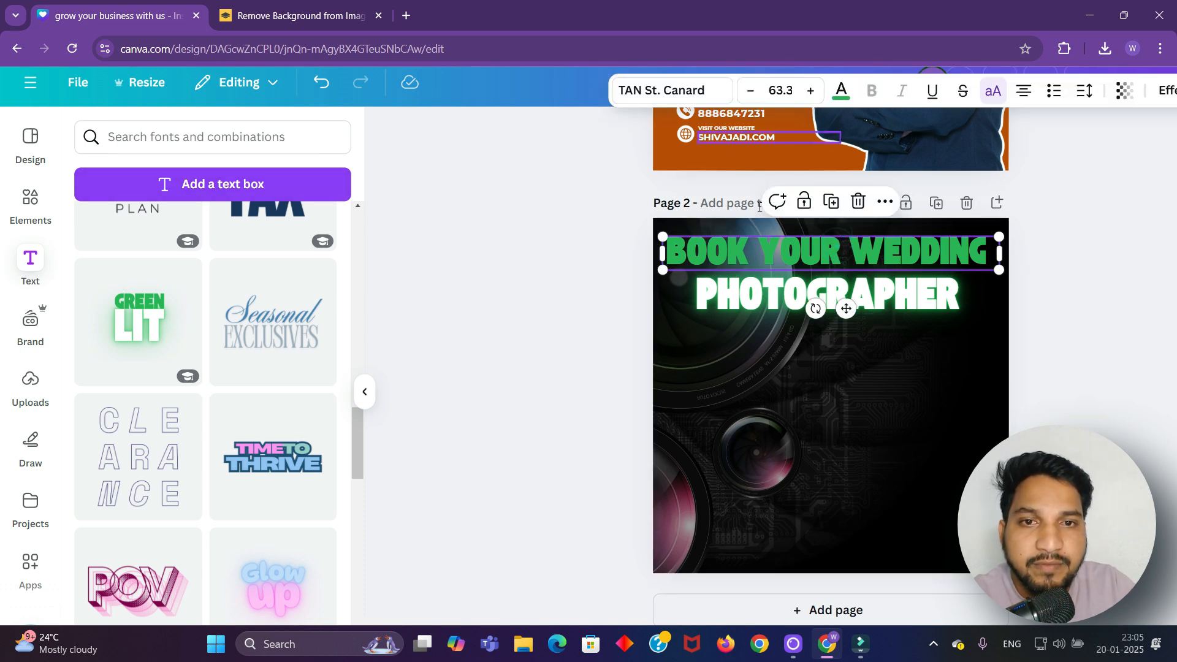
pyautogui.click(846, 257)
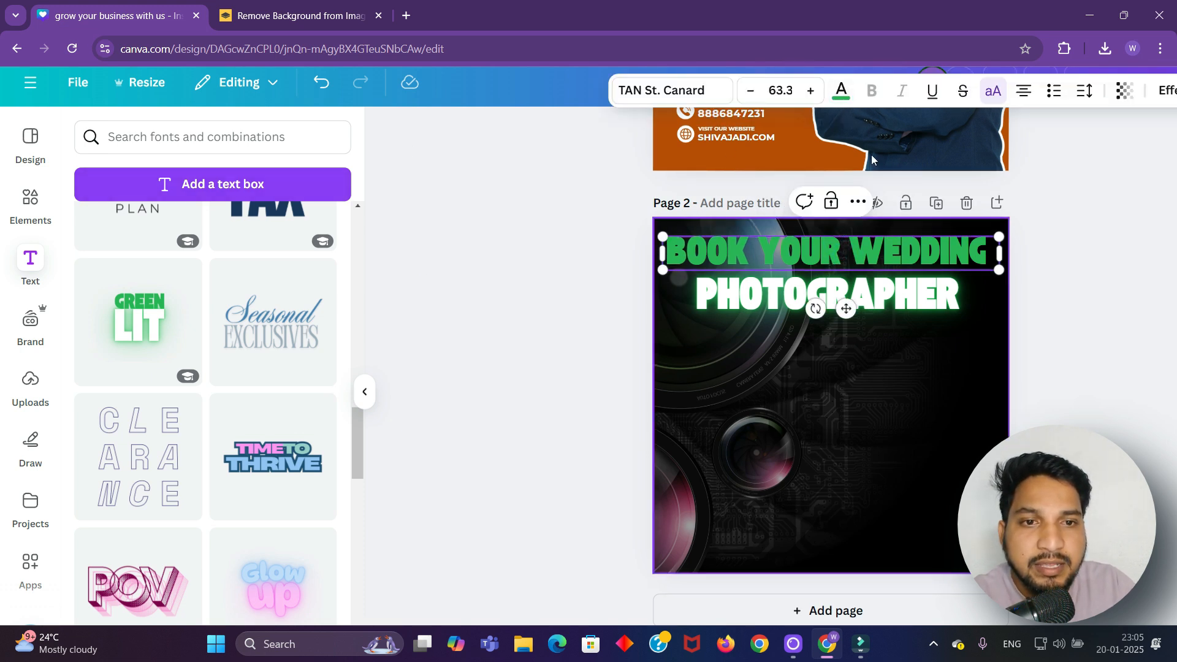
pyautogui.click(843, 93)
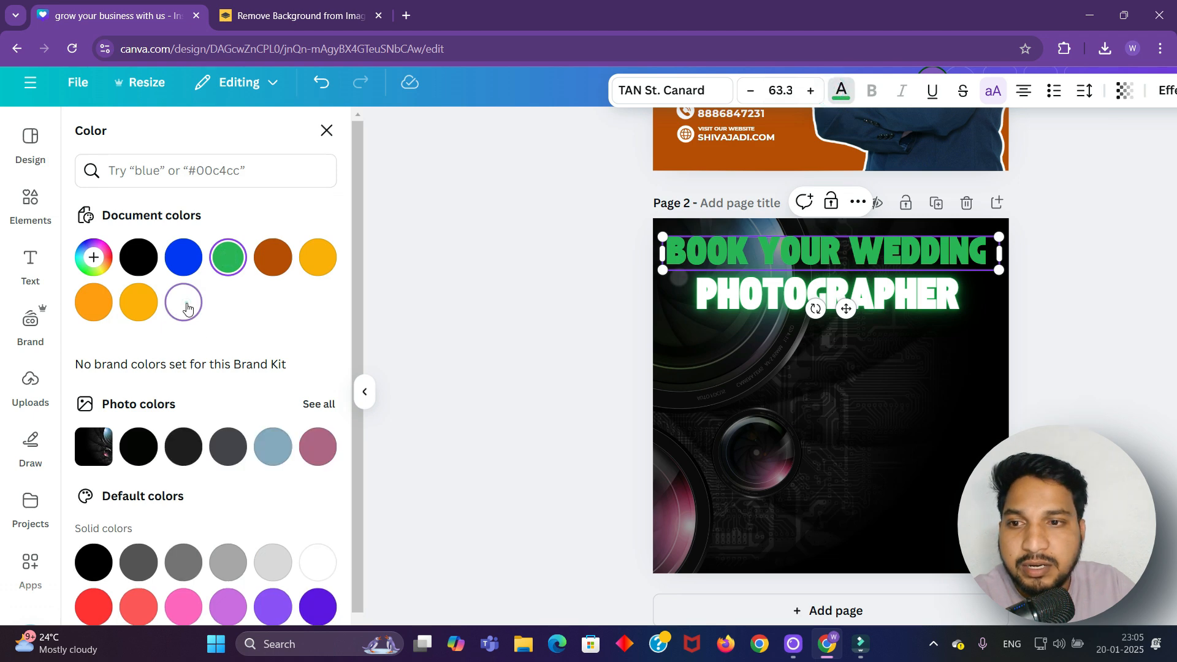
pyautogui.click(515, 320)
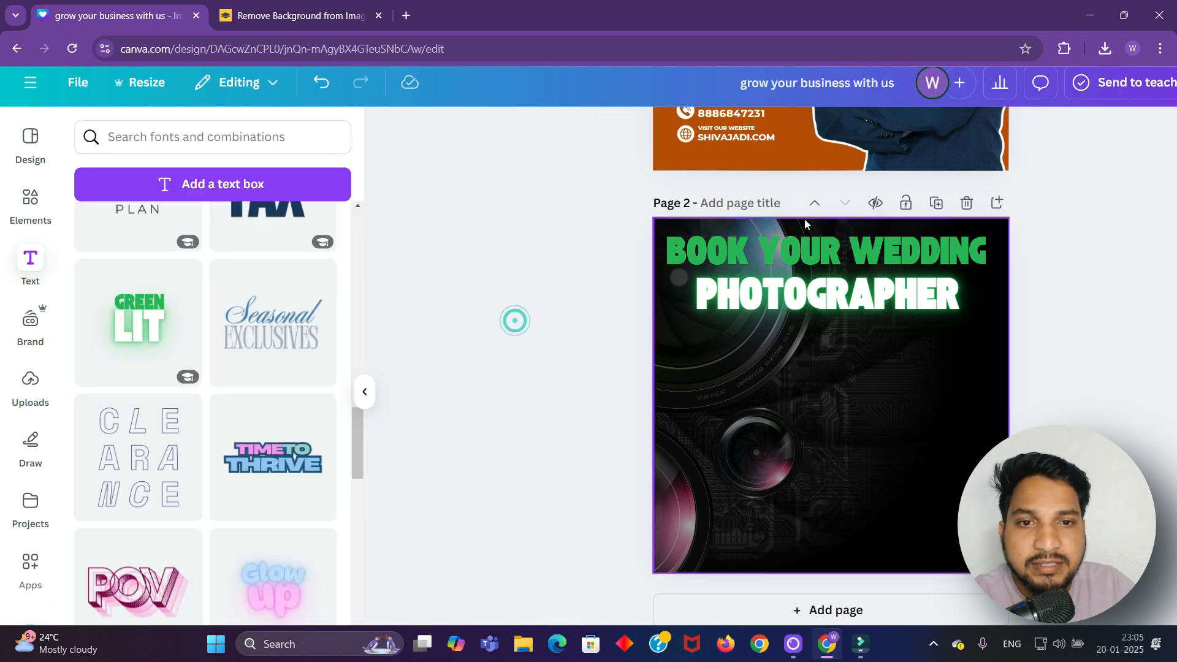
pyautogui.click(800, 250)
pyautogui.click(842, 91)
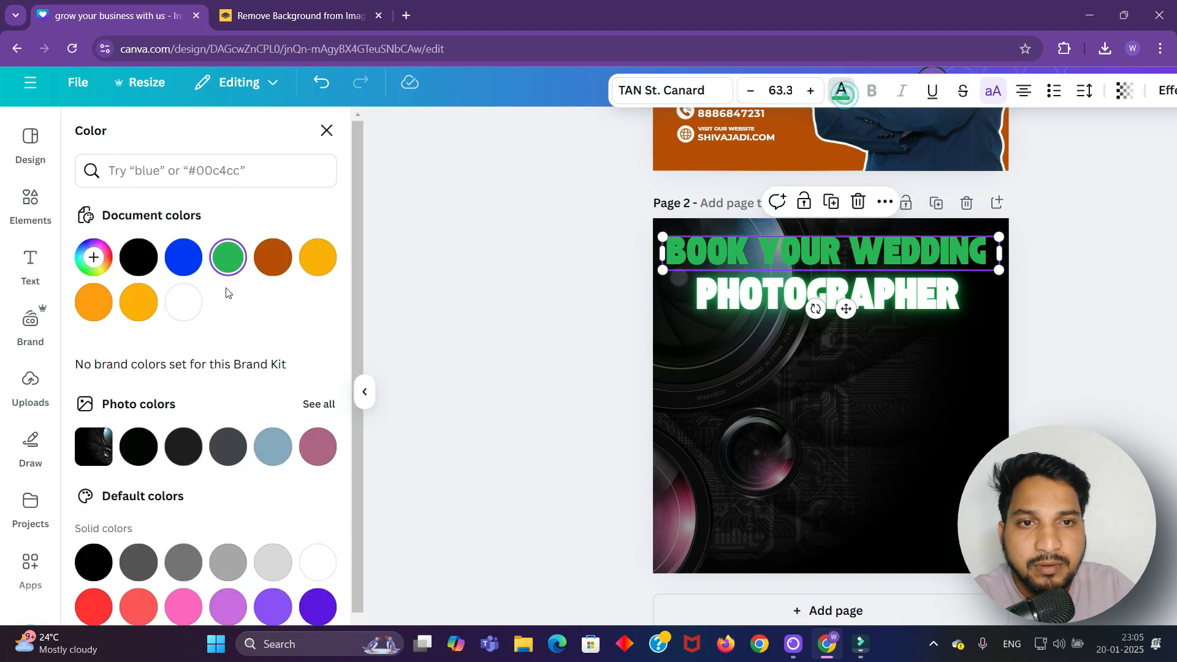
pyautogui.click(176, 309)
pyautogui.click(420, 310)
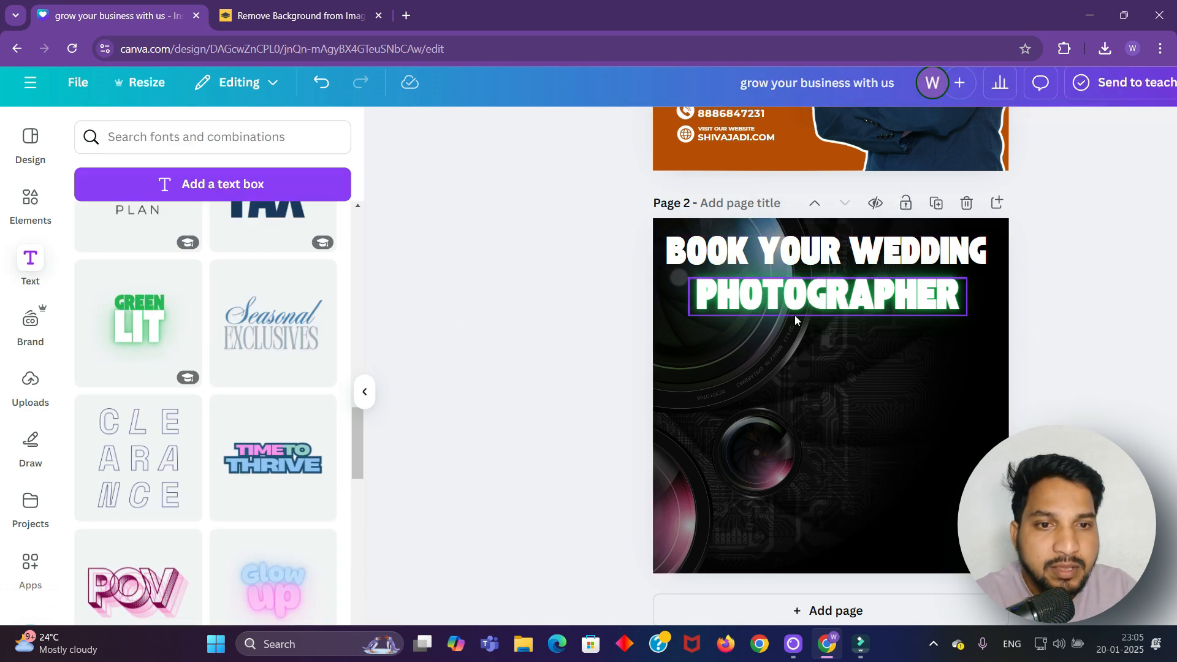
# Align PHOTOGRAPHER on the page's centre line
pyautogui.click(824, 300)
pyautogui.moveTo(824, 300); pyautogui.dragTo(823, 300)
pyautogui.click(1174, 300)
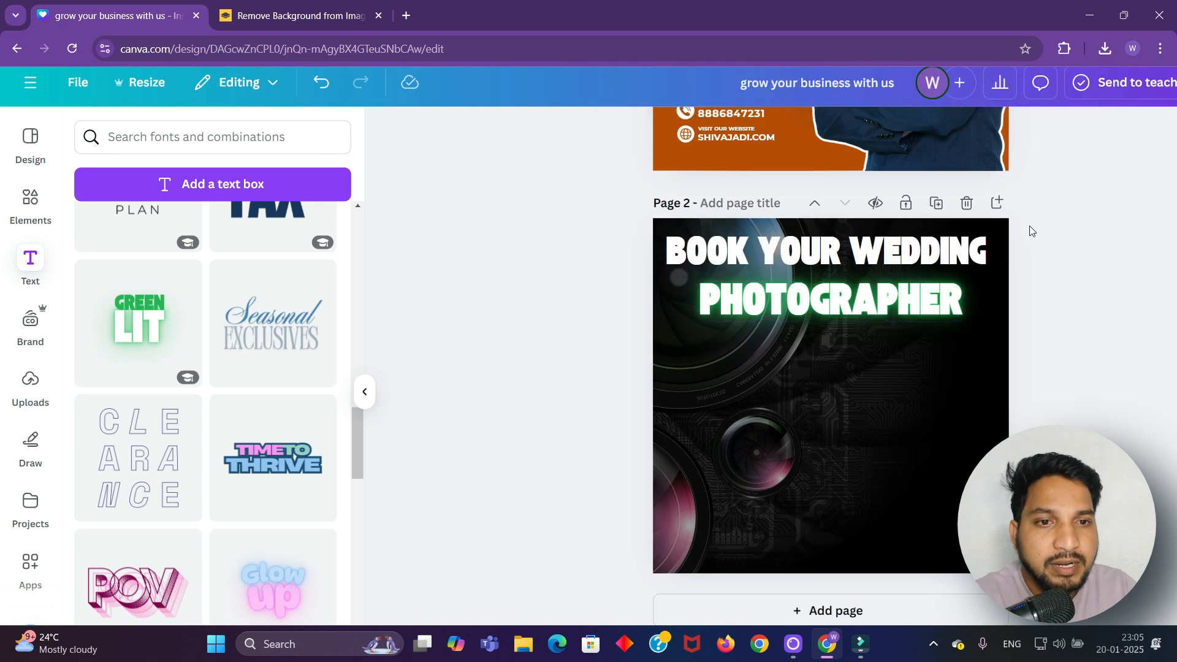
# Colour just the word WEDDING orange-yellow (#ffb000)
pyautogui.click(994, 250)
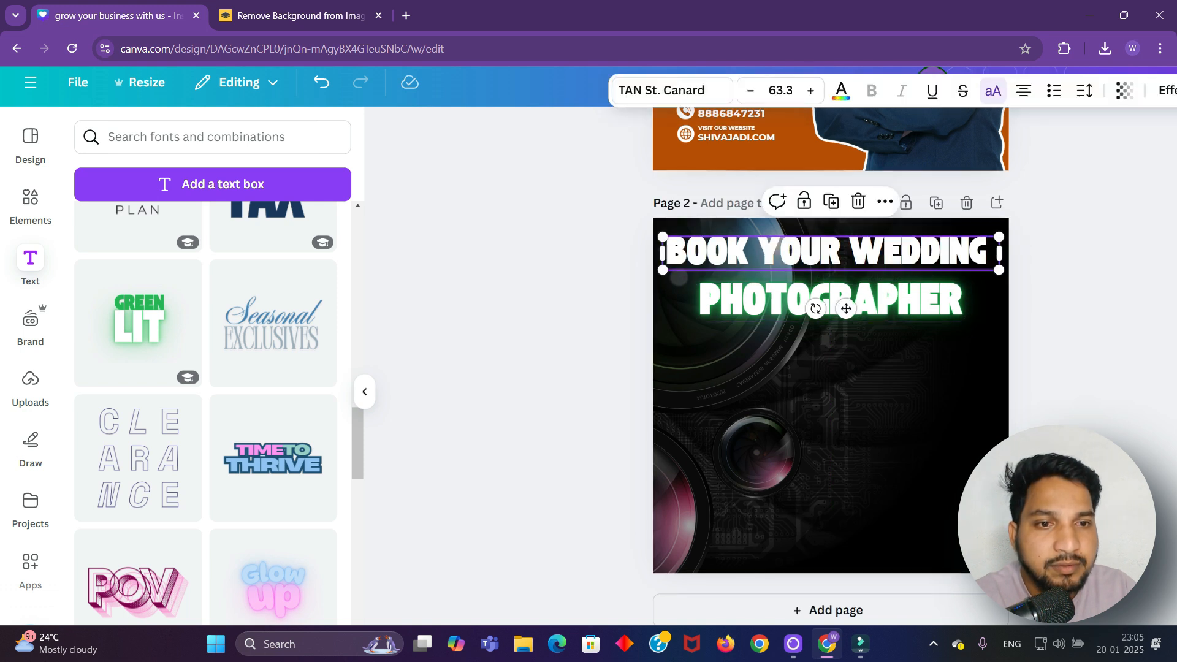
pyautogui.moveTo(988, 250); pyautogui.dragTo(916, 248)
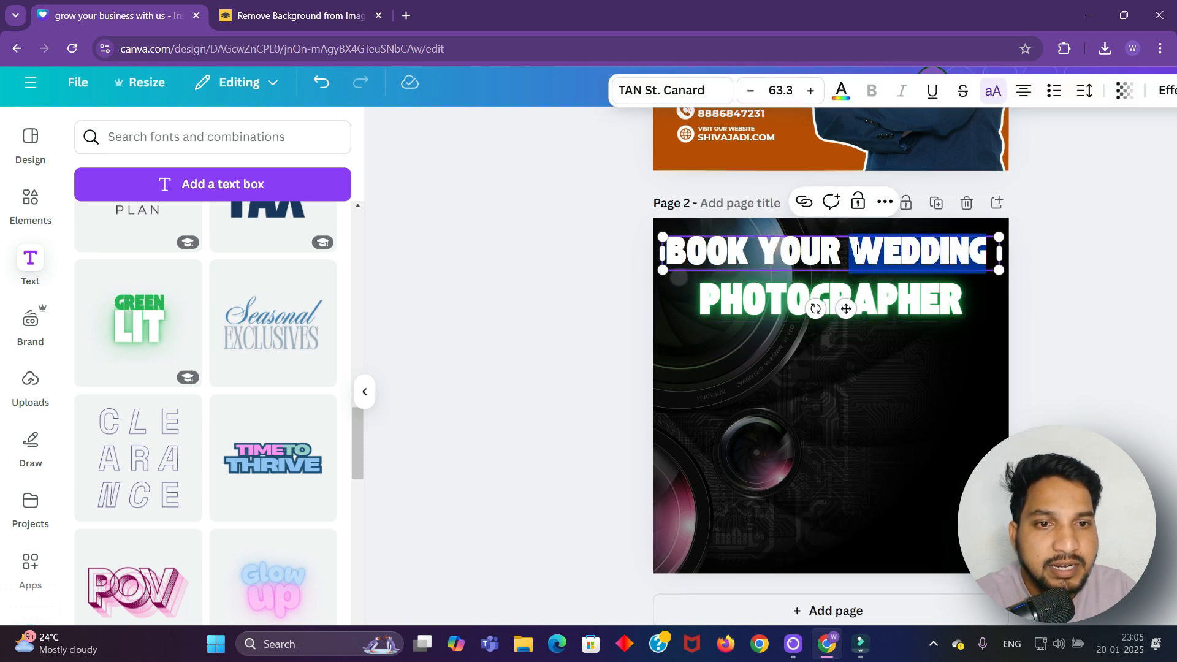
pyautogui.click(841, 90)
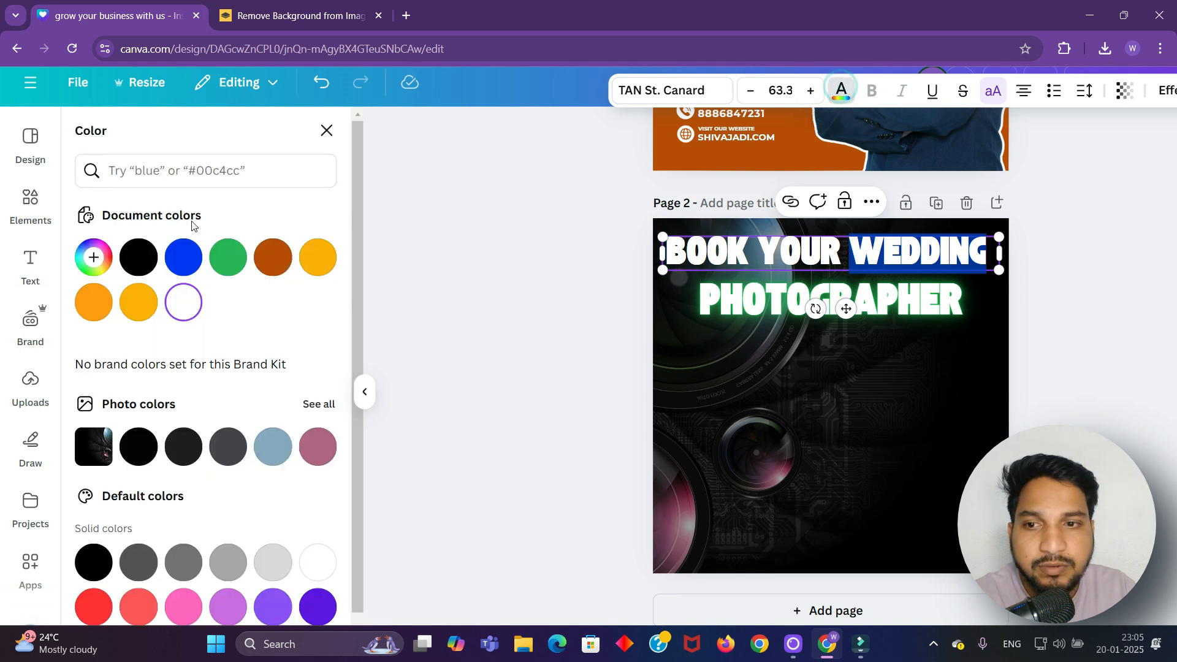
pyautogui.click(127, 304)
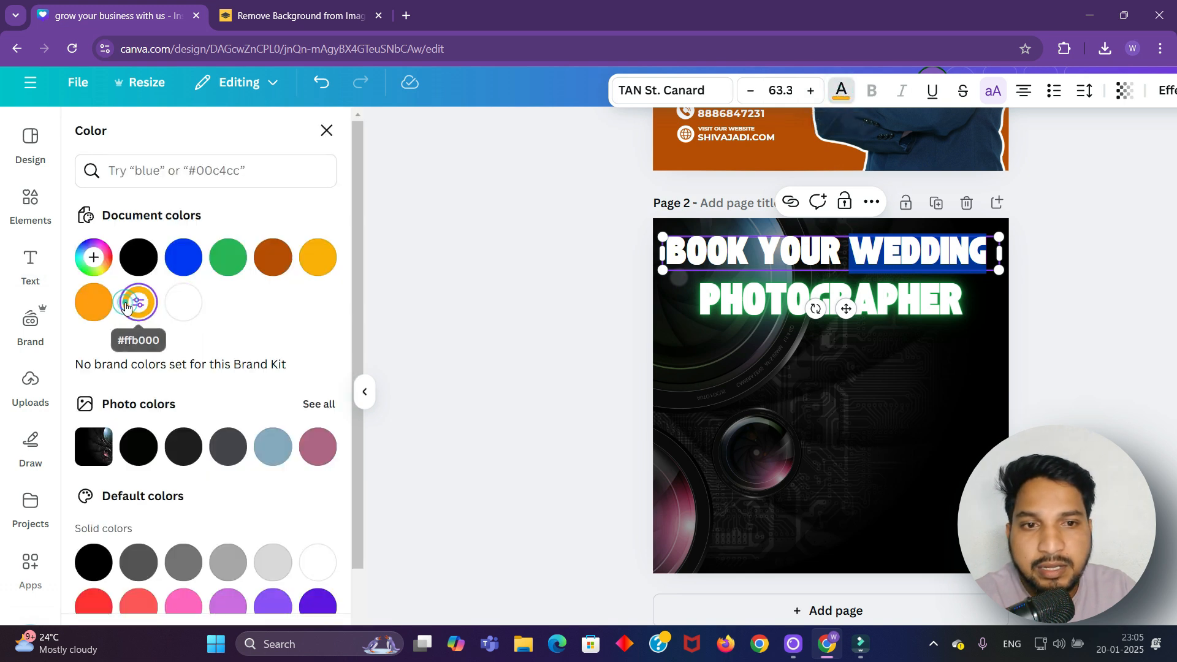
pyautogui.click(1054, 286)
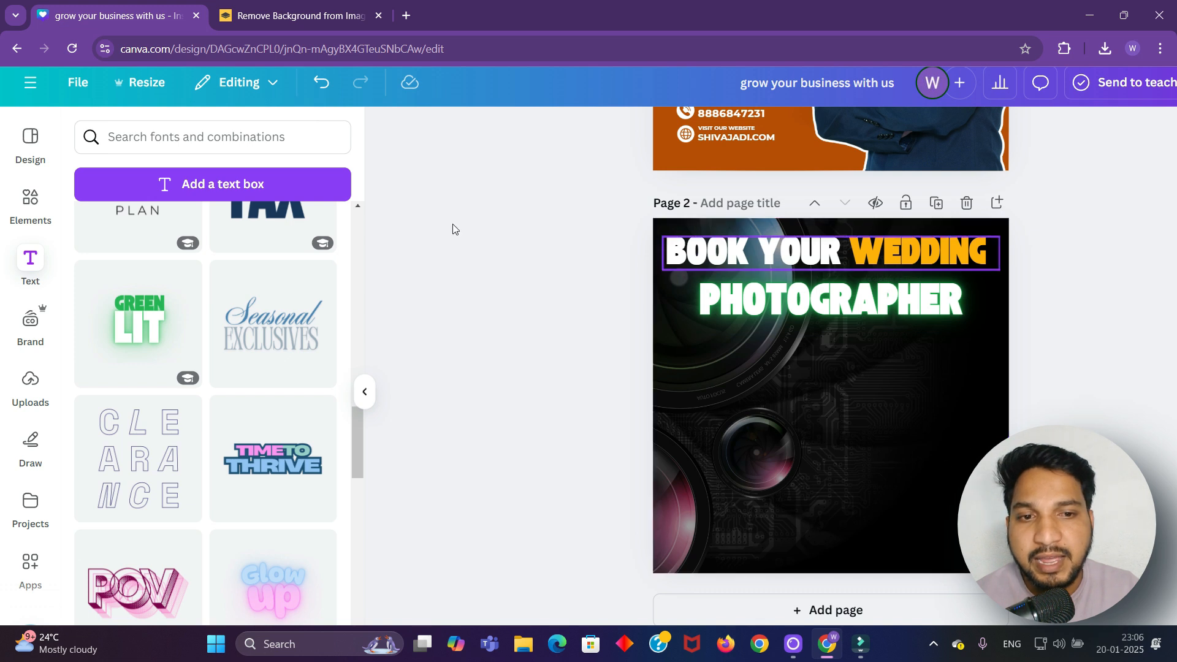
# Search Elements graphics for 'wedding couple' and add the Indian couple illustration
pyautogui.click(31, 209)
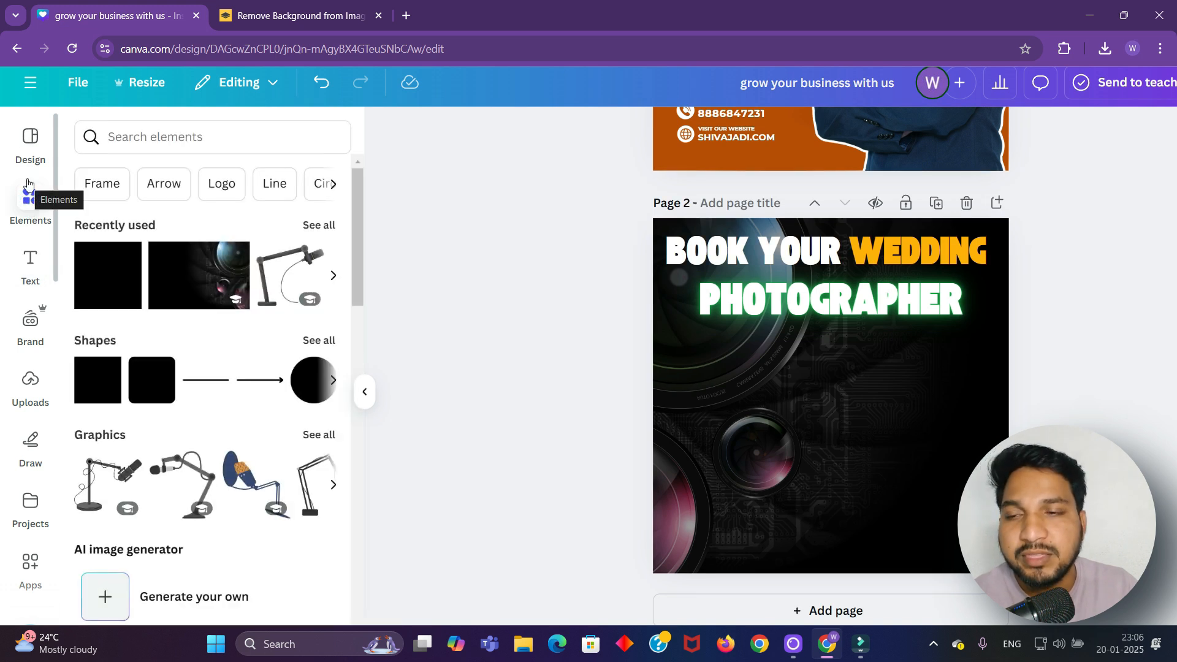
pyautogui.click(197, 134)
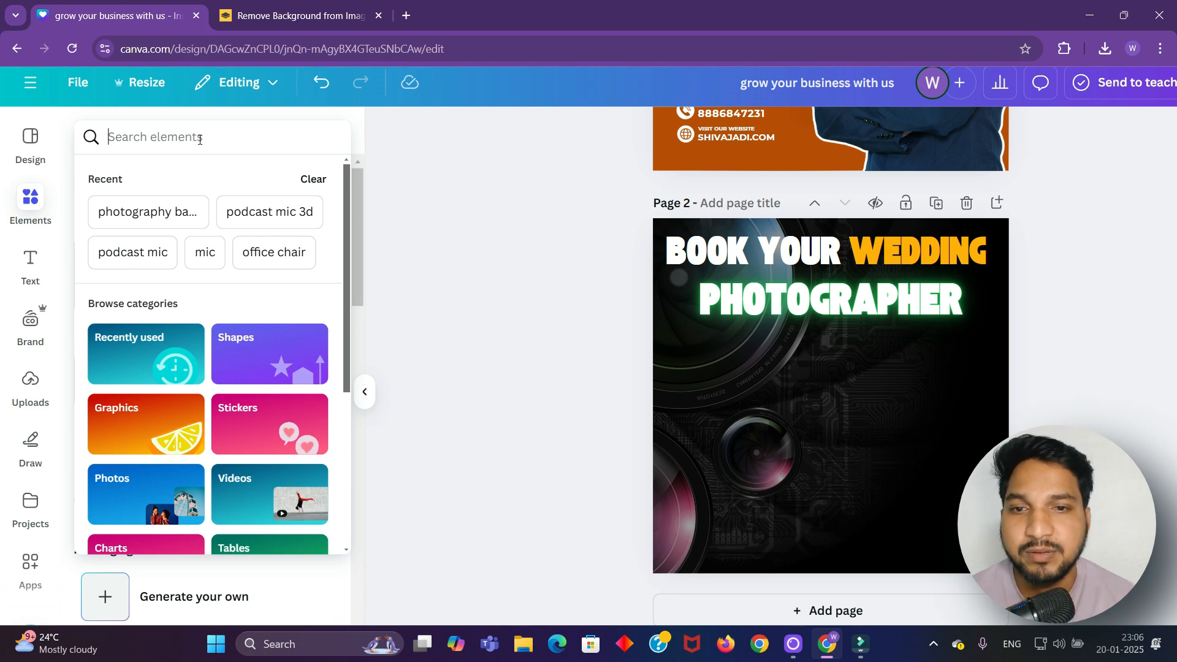
pyautogui.write('wedding')
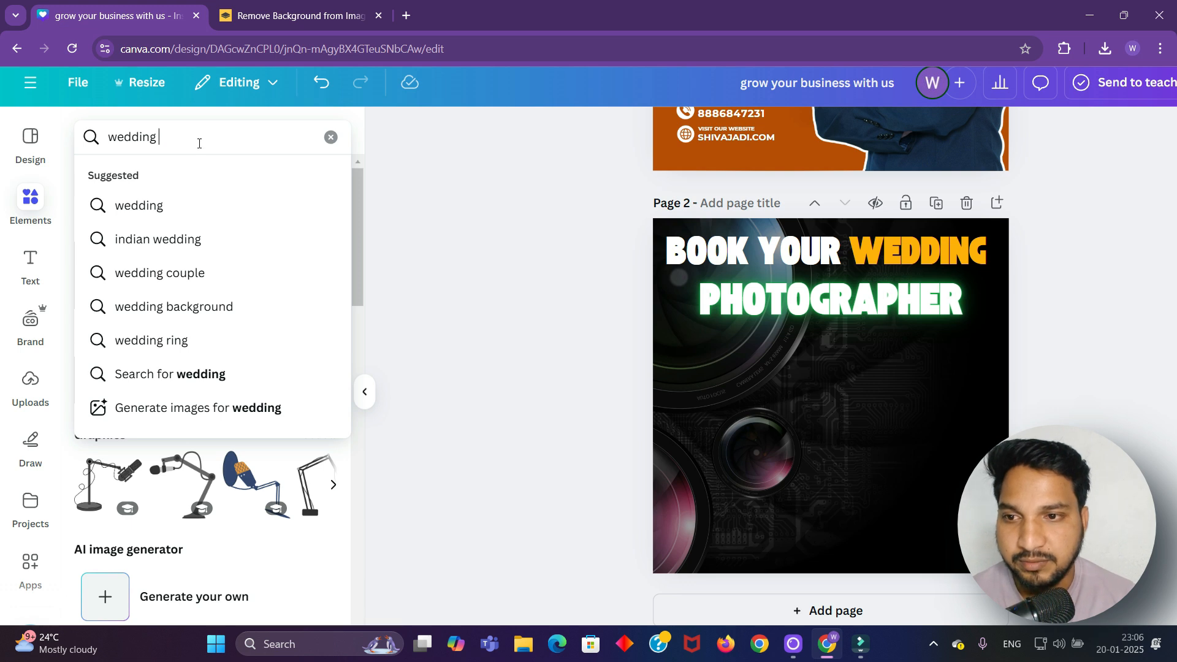
pyautogui.click(184, 273)
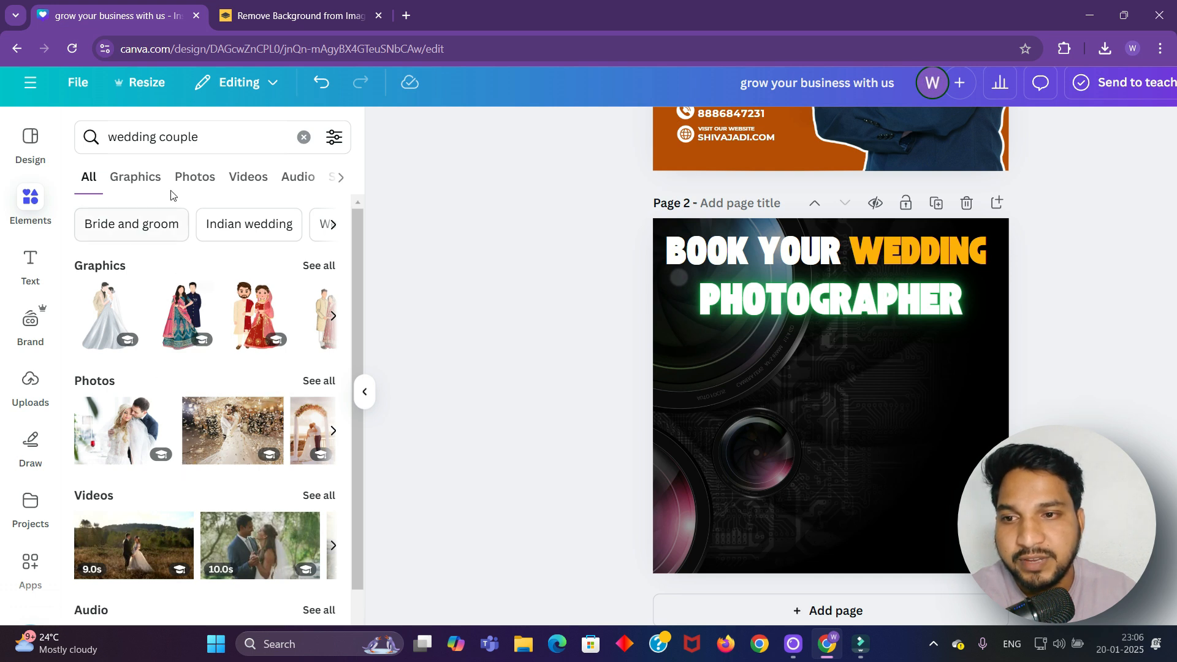
pyautogui.click(135, 178)
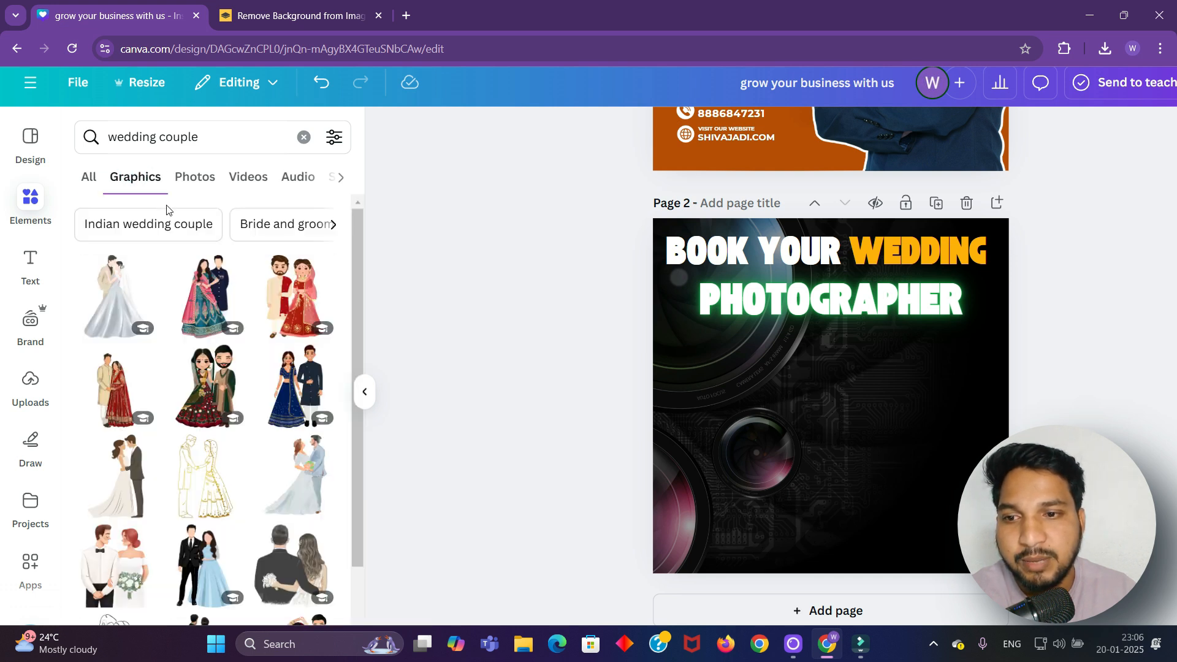
pyautogui.scroll(-5, 163, 366)
pyautogui.click(115, 345)
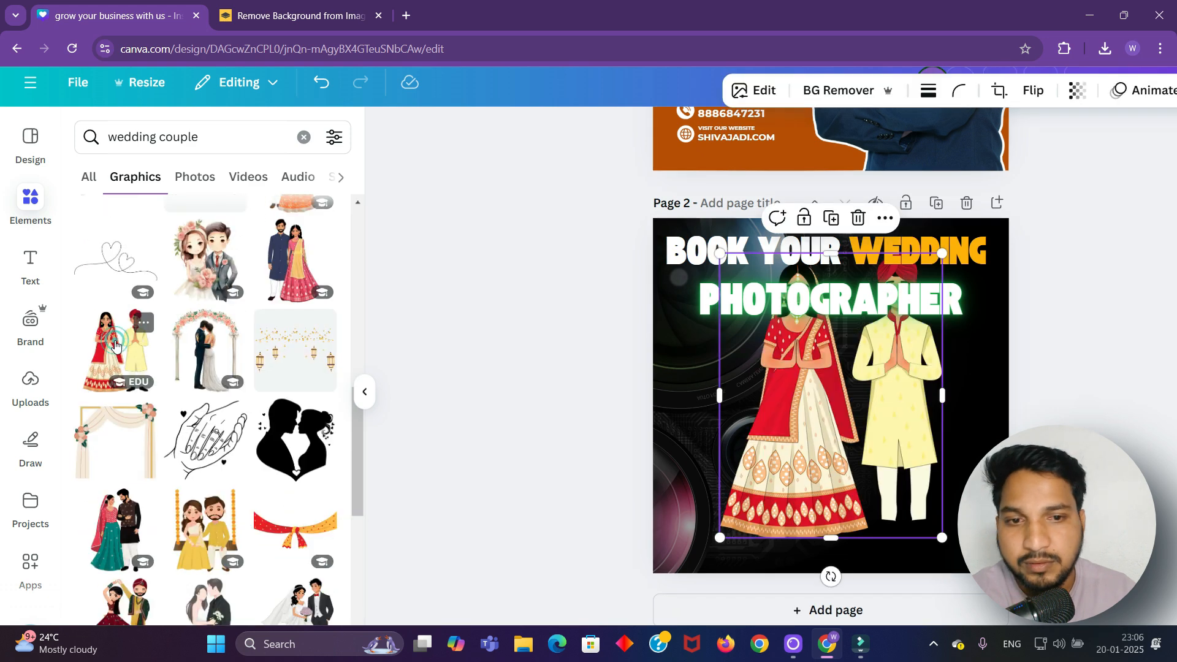
# Shrink the couple graphic and position it below the heading
pyautogui.moveTo(785, 388); pyautogui.dragTo(768, 435)
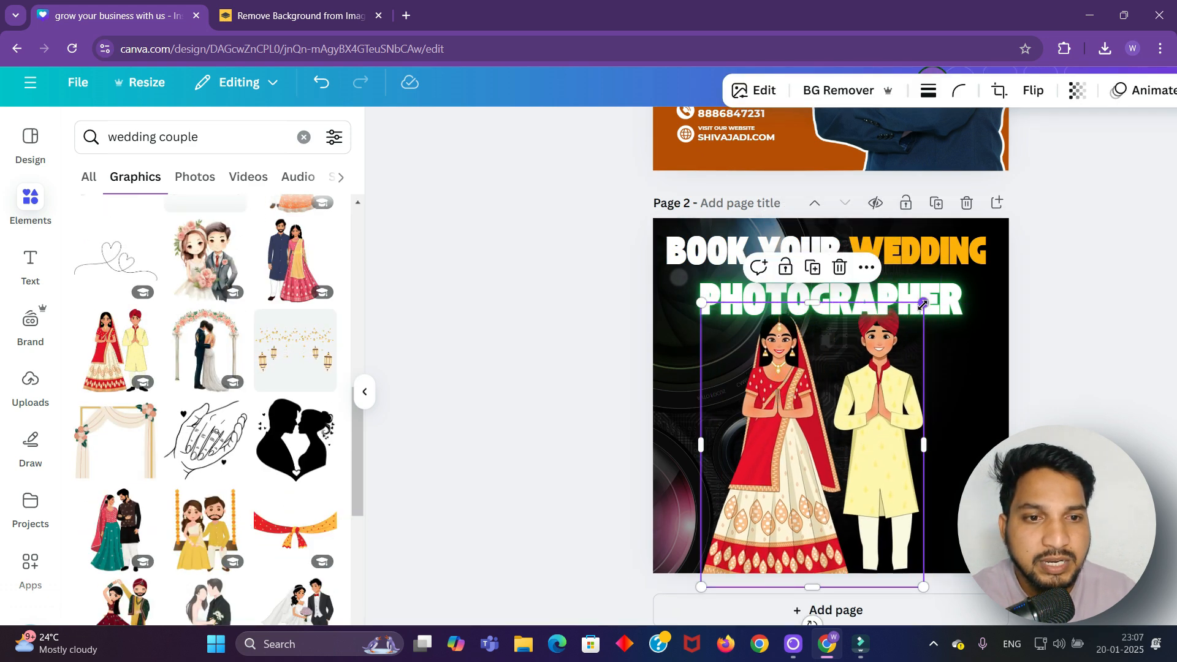
pyautogui.moveTo(923, 303); pyautogui.dragTo(870, 367)
pyautogui.moveTo(798, 462); pyautogui.dragTo(789, 440)
pyautogui.click(1128, 411)
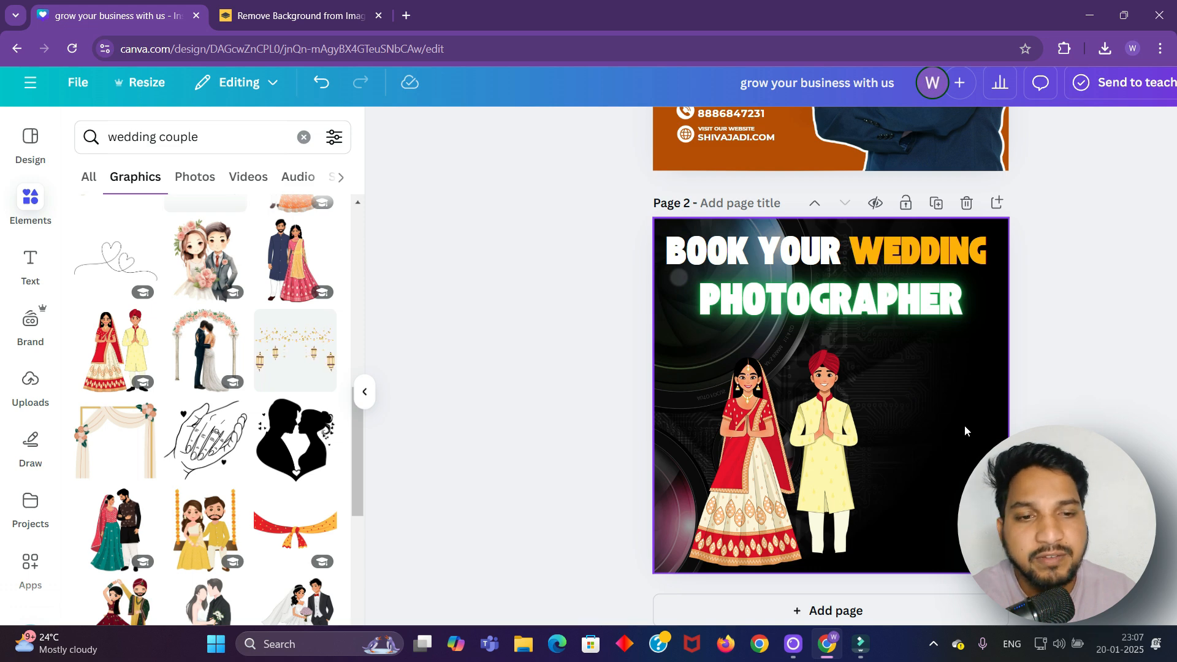
# Search Elements graphics for 'photographer' and add the cartoon boy holding a camera
pyautogui.click(30, 199)
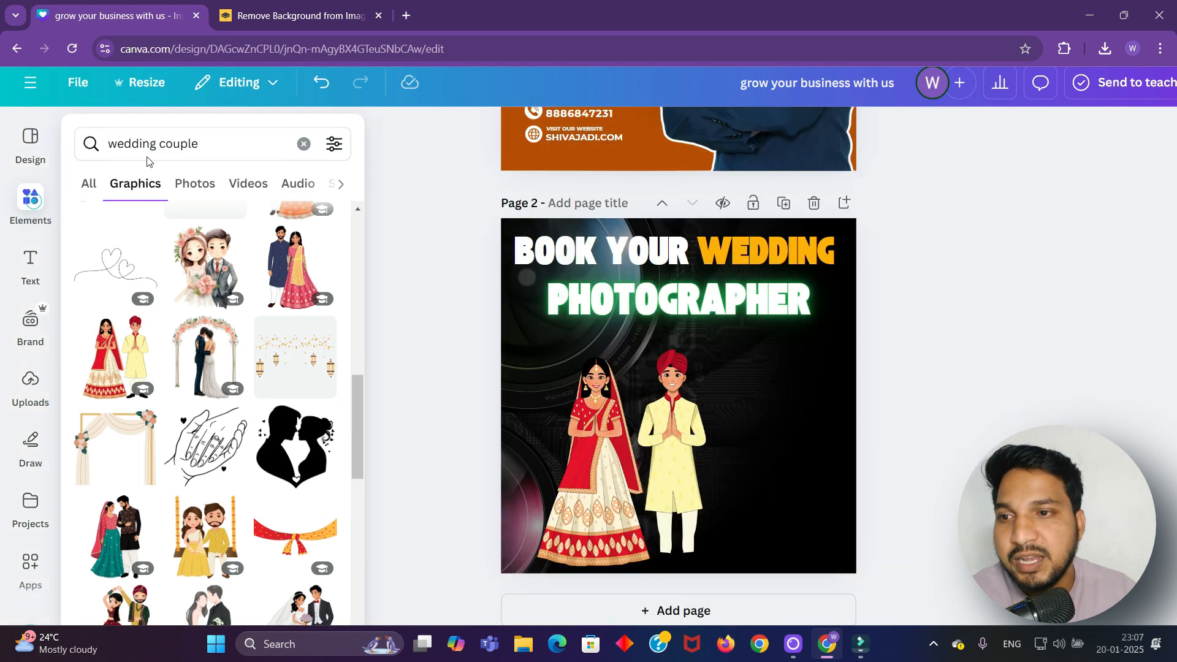
pyautogui.click(304, 145)
pyautogui.write('p')
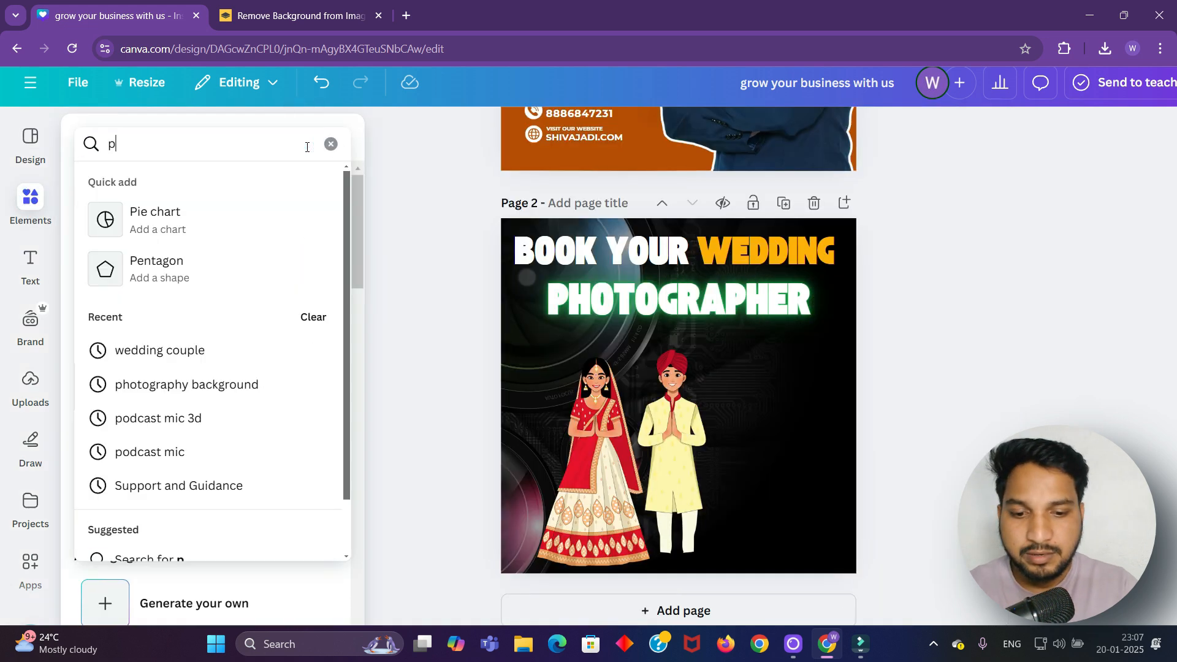
pyautogui.write('hotographer')
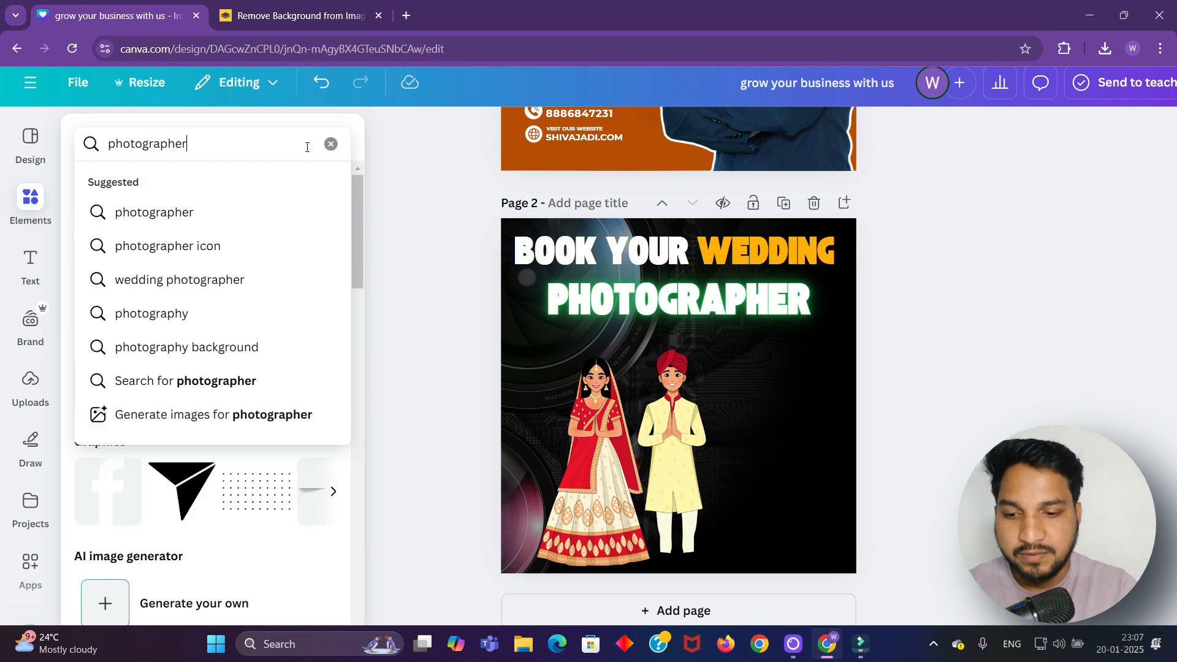
pyautogui.press('Return')
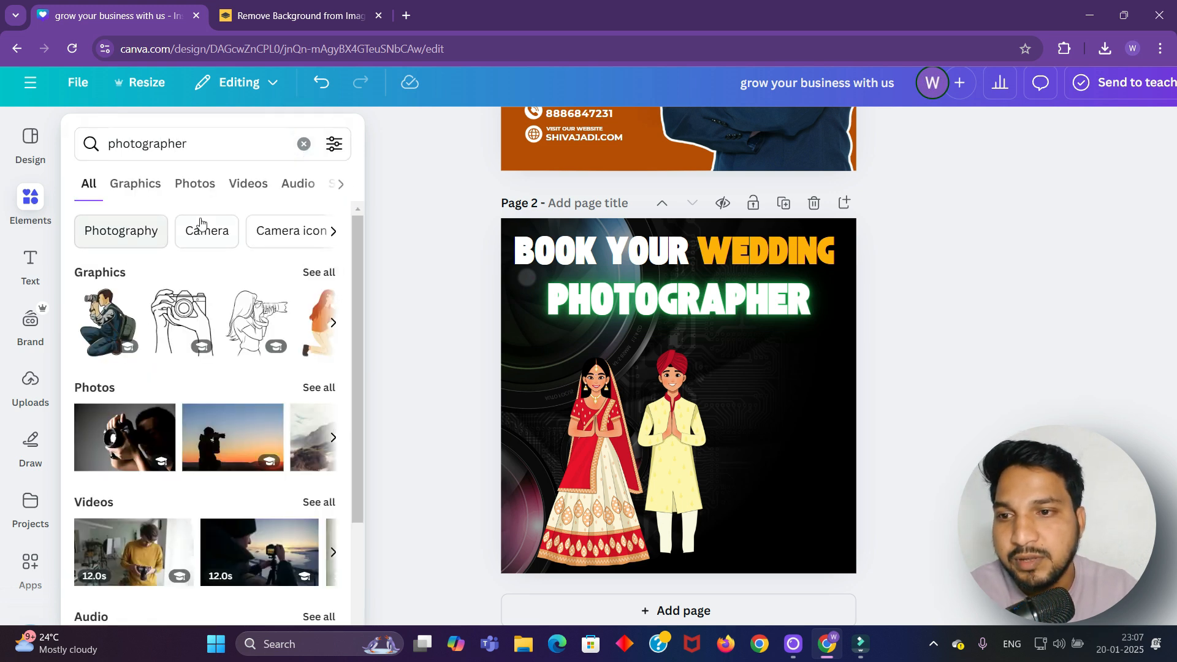
pyautogui.click(152, 187)
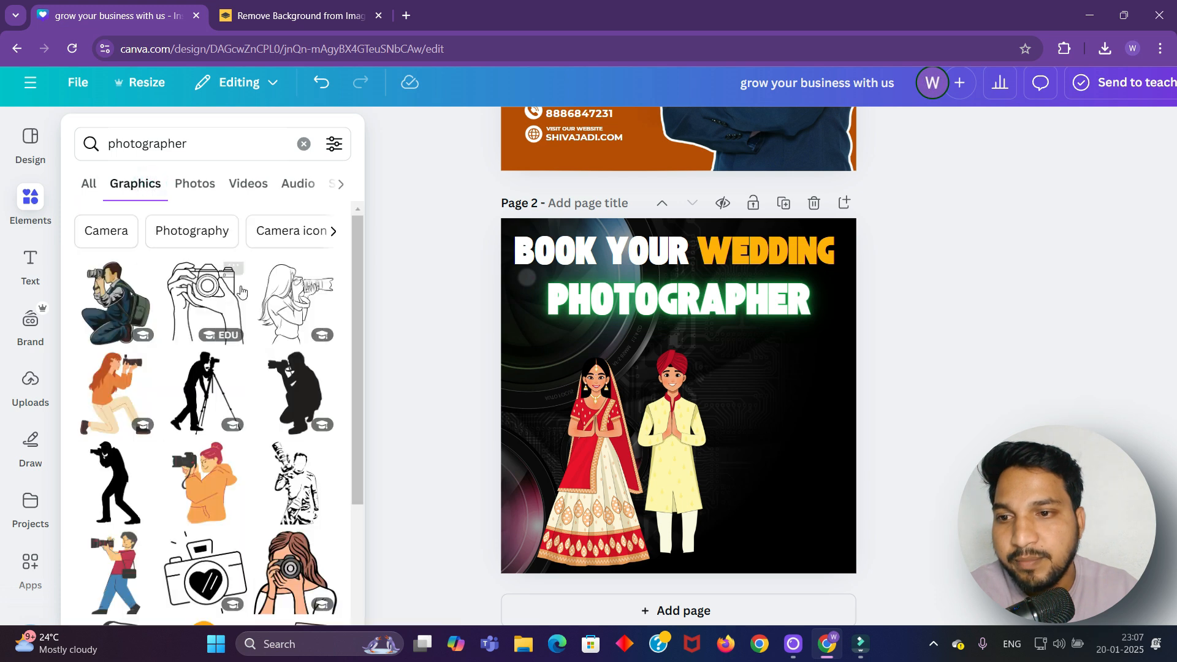
pyautogui.scroll(-5, 157, 413)
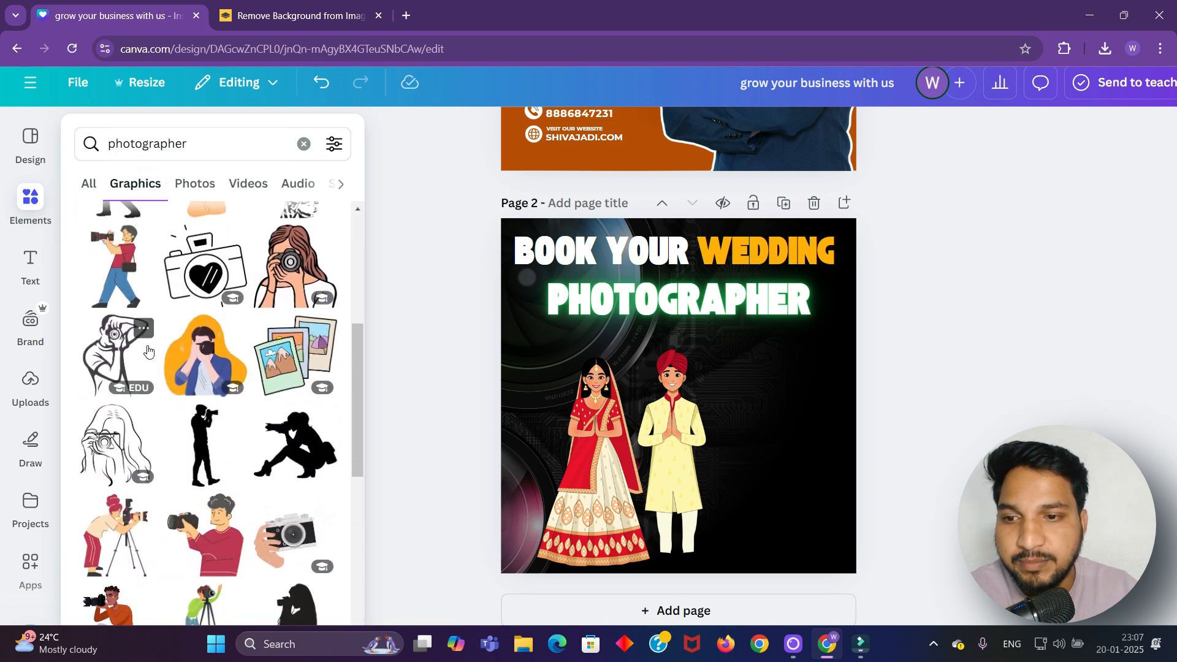
pyautogui.scroll(-3, 150, 359)
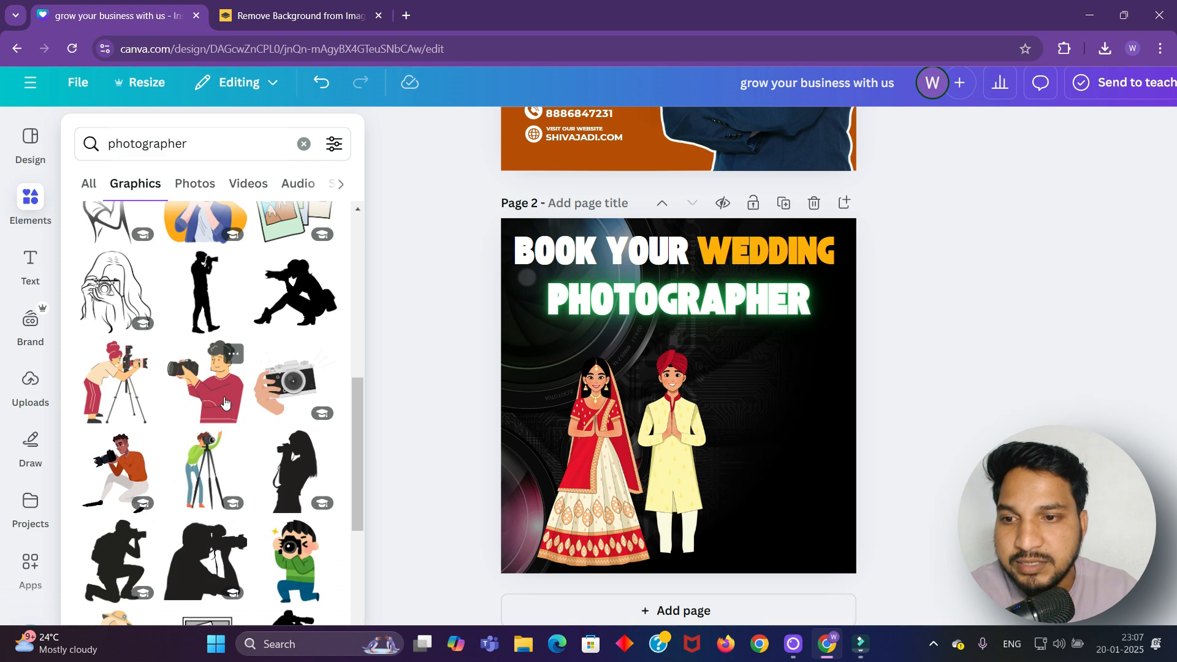
pyautogui.scroll(1, 190, 397)
pyautogui.scroll(-2, 190, 397)
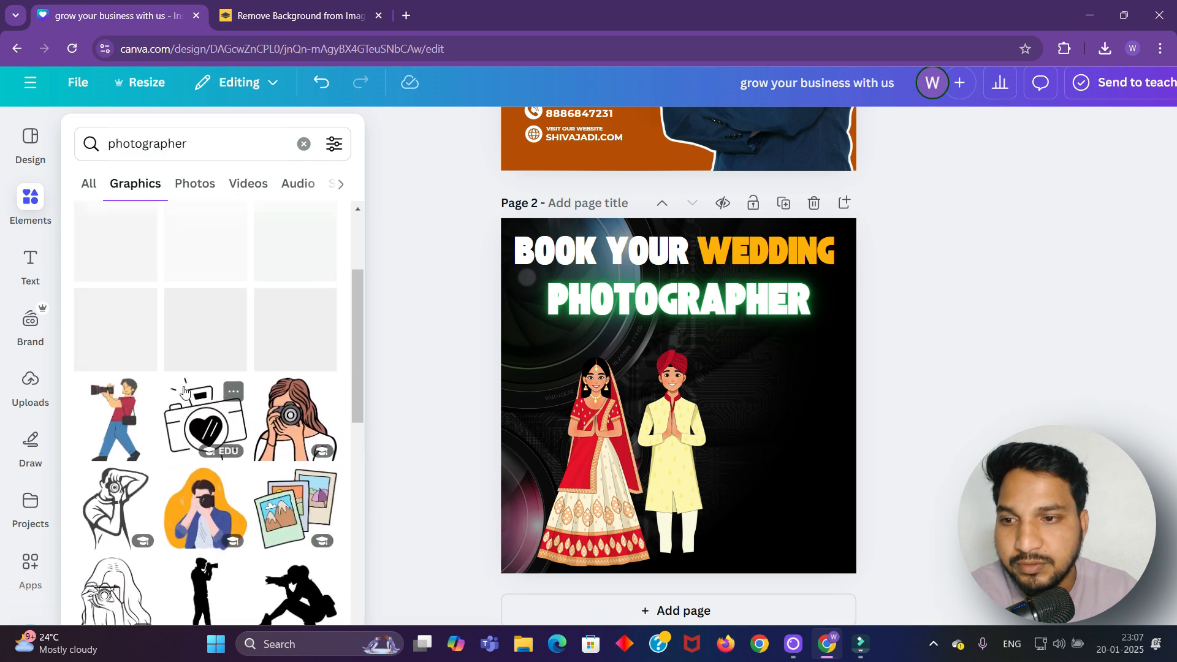
pyautogui.scroll(-5, 123, 521)
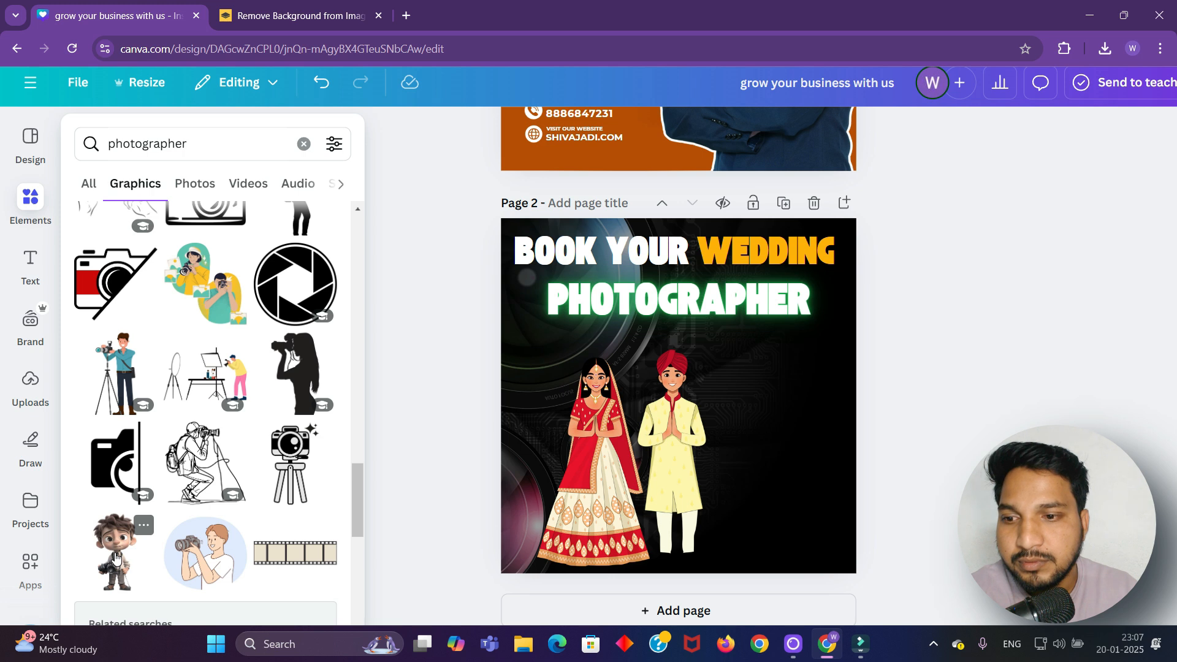
pyautogui.click(115, 556)
# Shrink the cartoon boy and place him right of the couple at the page bottom
pyautogui.moveTo(710, 394); pyautogui.dragTo(794, 432)
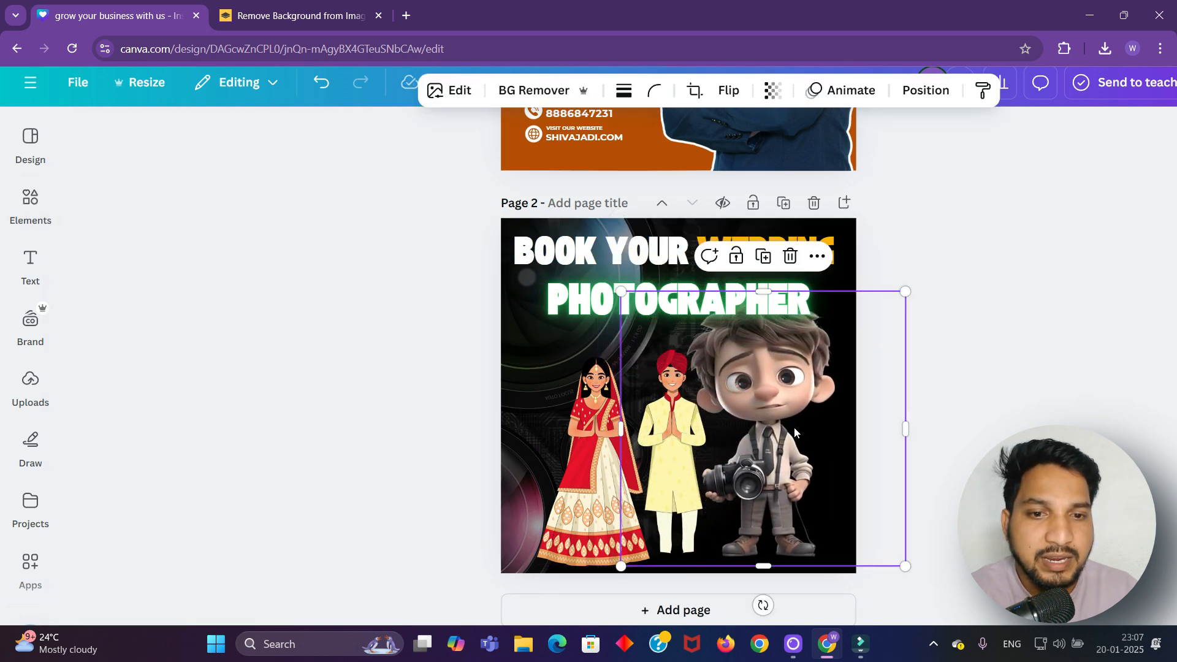
pyautogui.moveTo(792, 387)
pyautogui.mouseDown()
pyautogui.moveTo(806, 391)
pyautogui.moveTo(803, 402)
pyautogui.mouseUp()
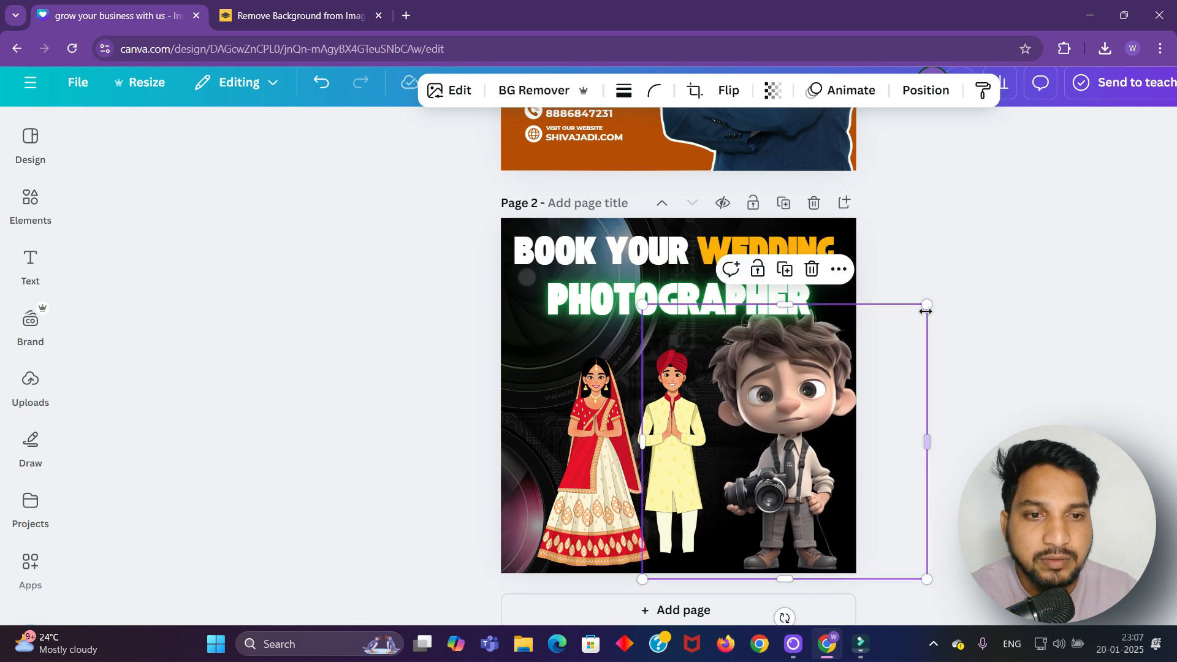
pyautogui.moveTo(926, 312); pyautogui.dragTo(894, 333)
pyautogui.moveTo(773, 404); pyautogui.dragTo(783, 406)
pyautogui.click(1019, 344)
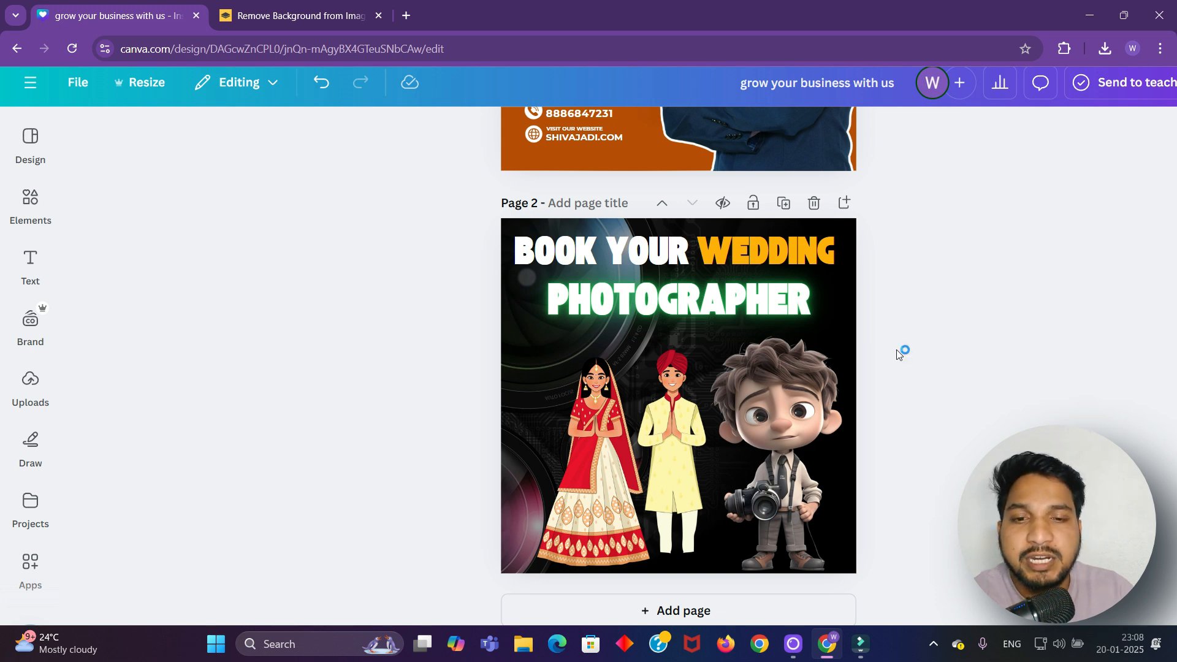
pyautogui.scroll(-1, 899, 345)
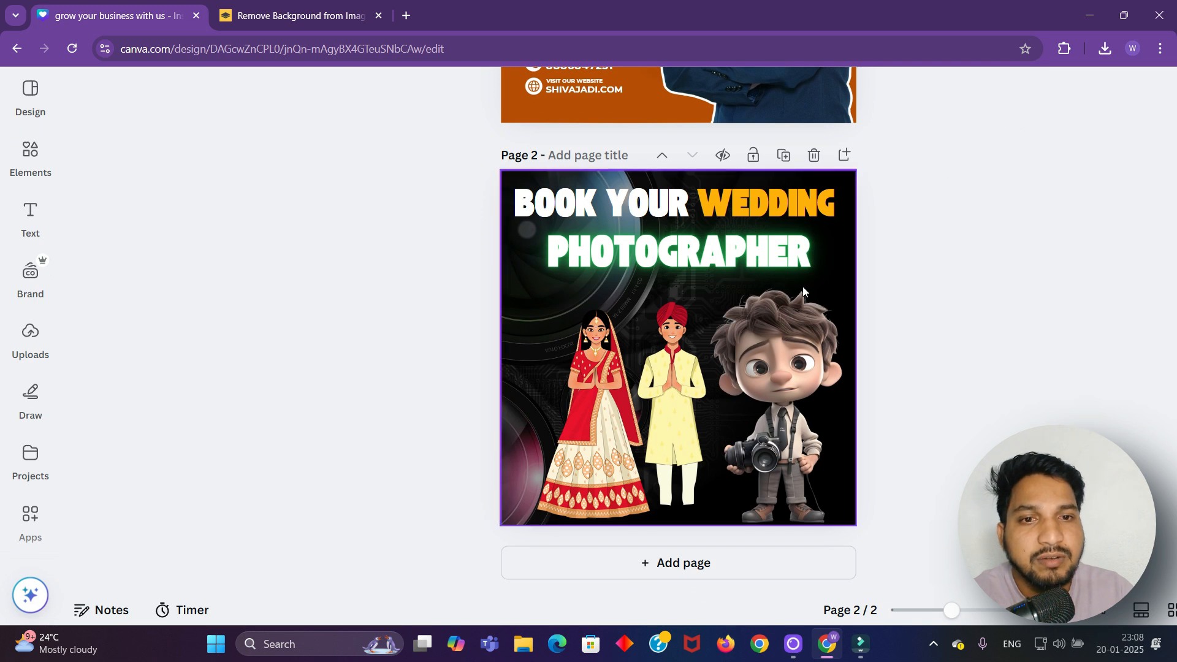
pyautogui.click(520, 301)
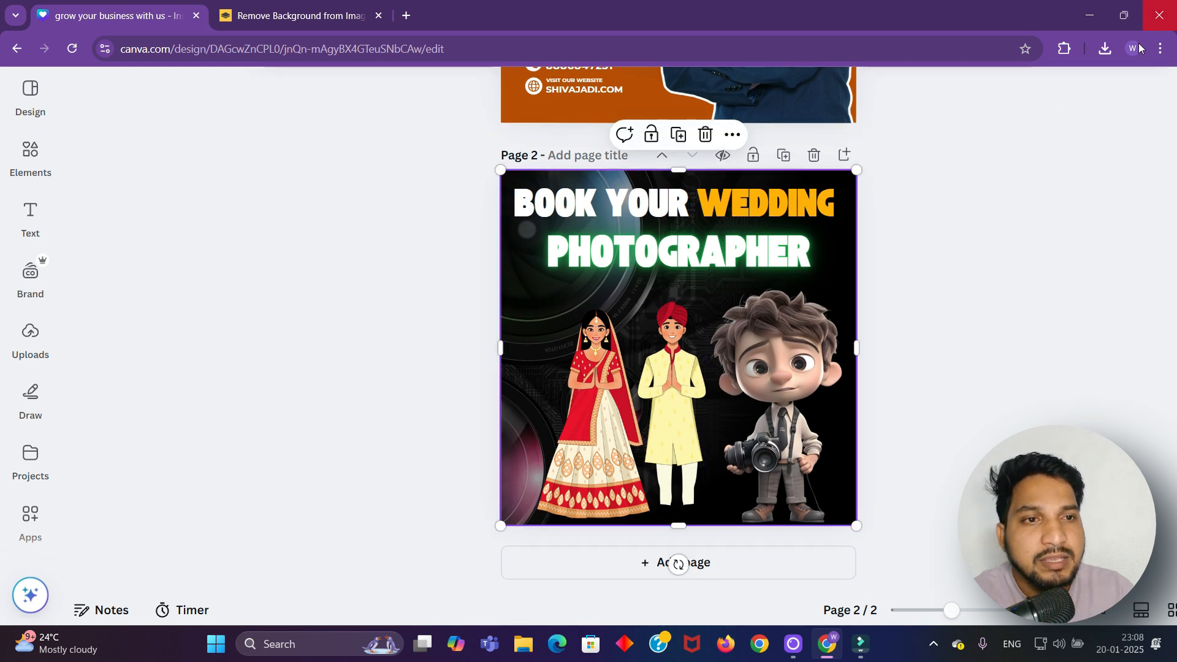